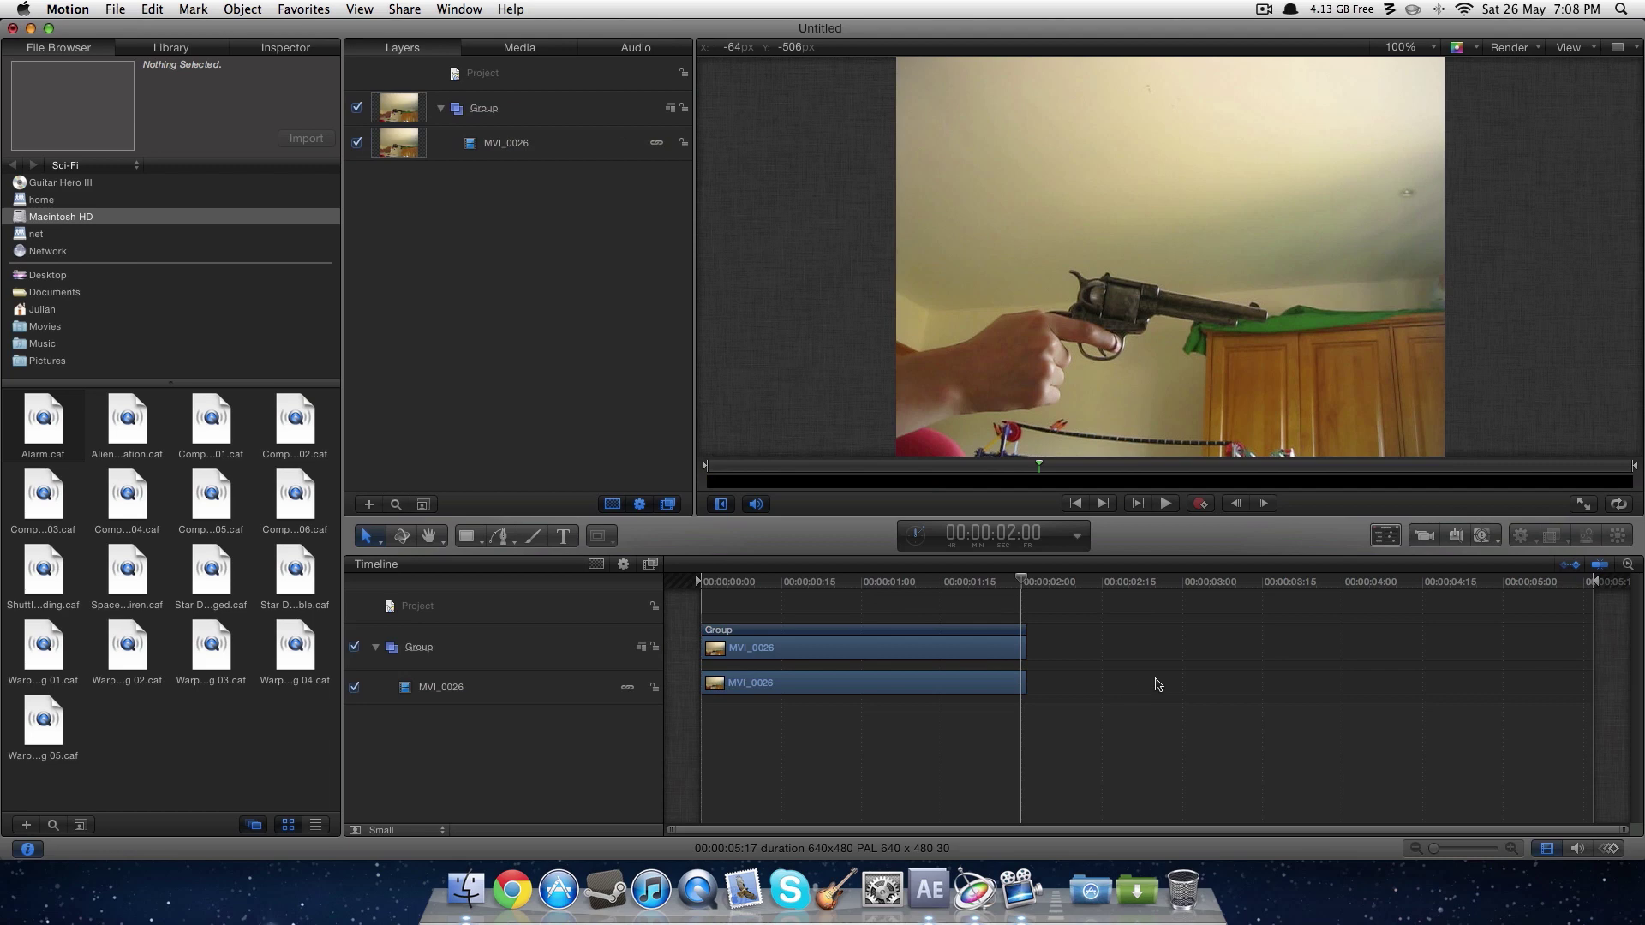
Move the playhead to the shot moment in the gun footage, at 00:00:00:25.
{"action": "left_click_drag", "start_coordinate": [1627, 835], "coordinate": [999, 816]}
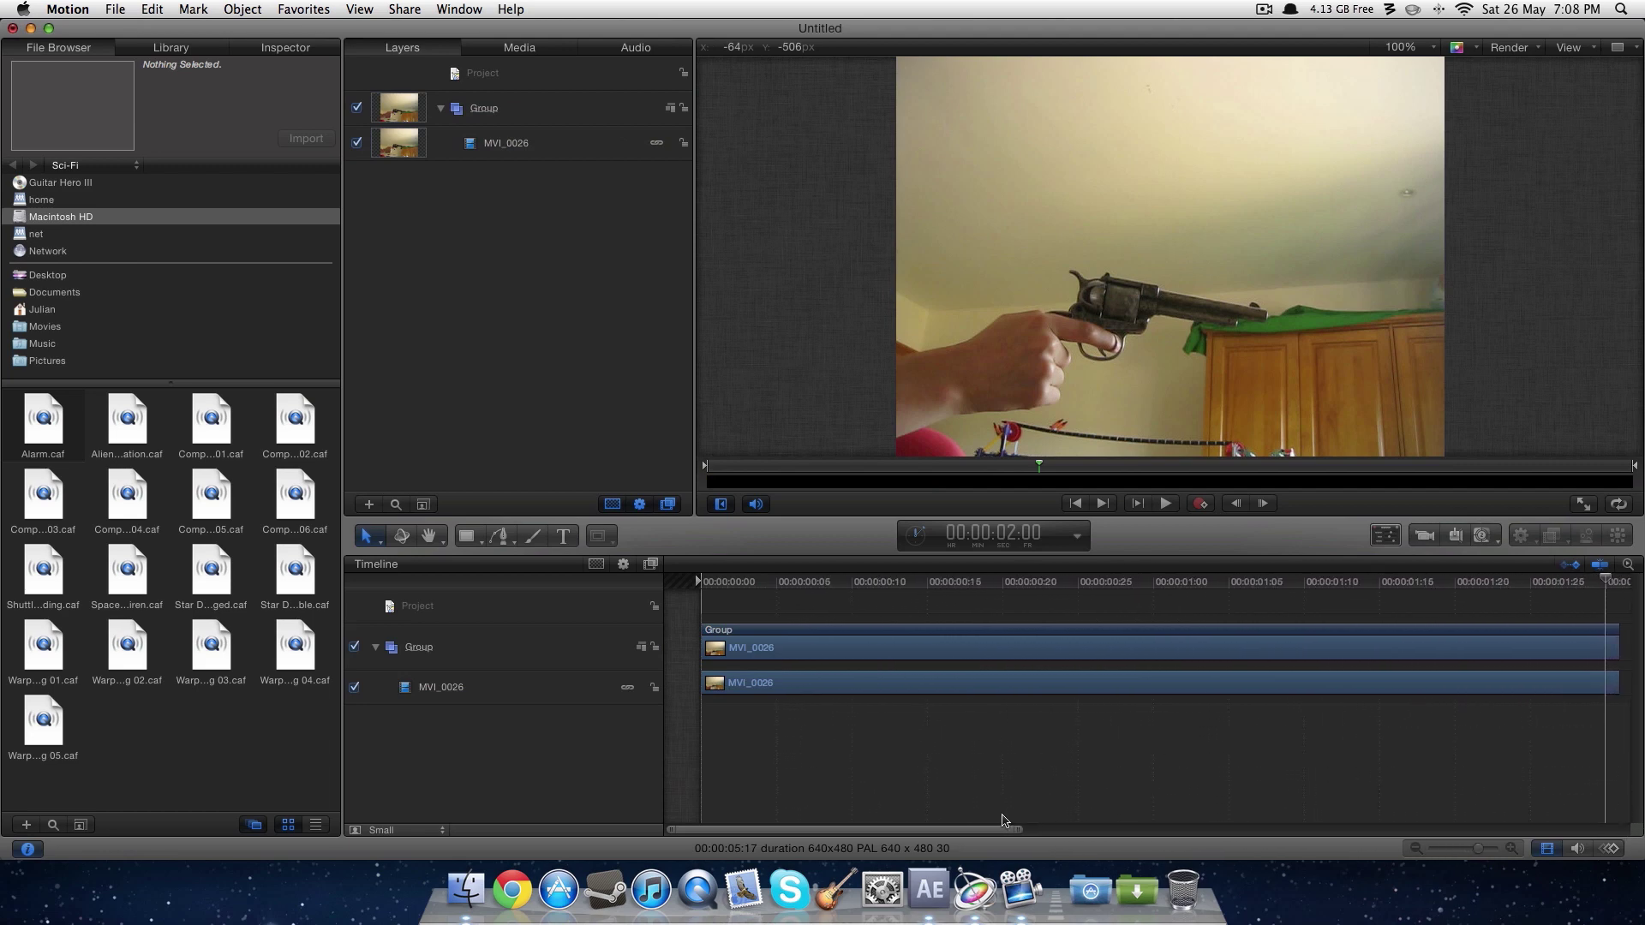
{"action": "left_click", "coordinate": [1105, 585]}
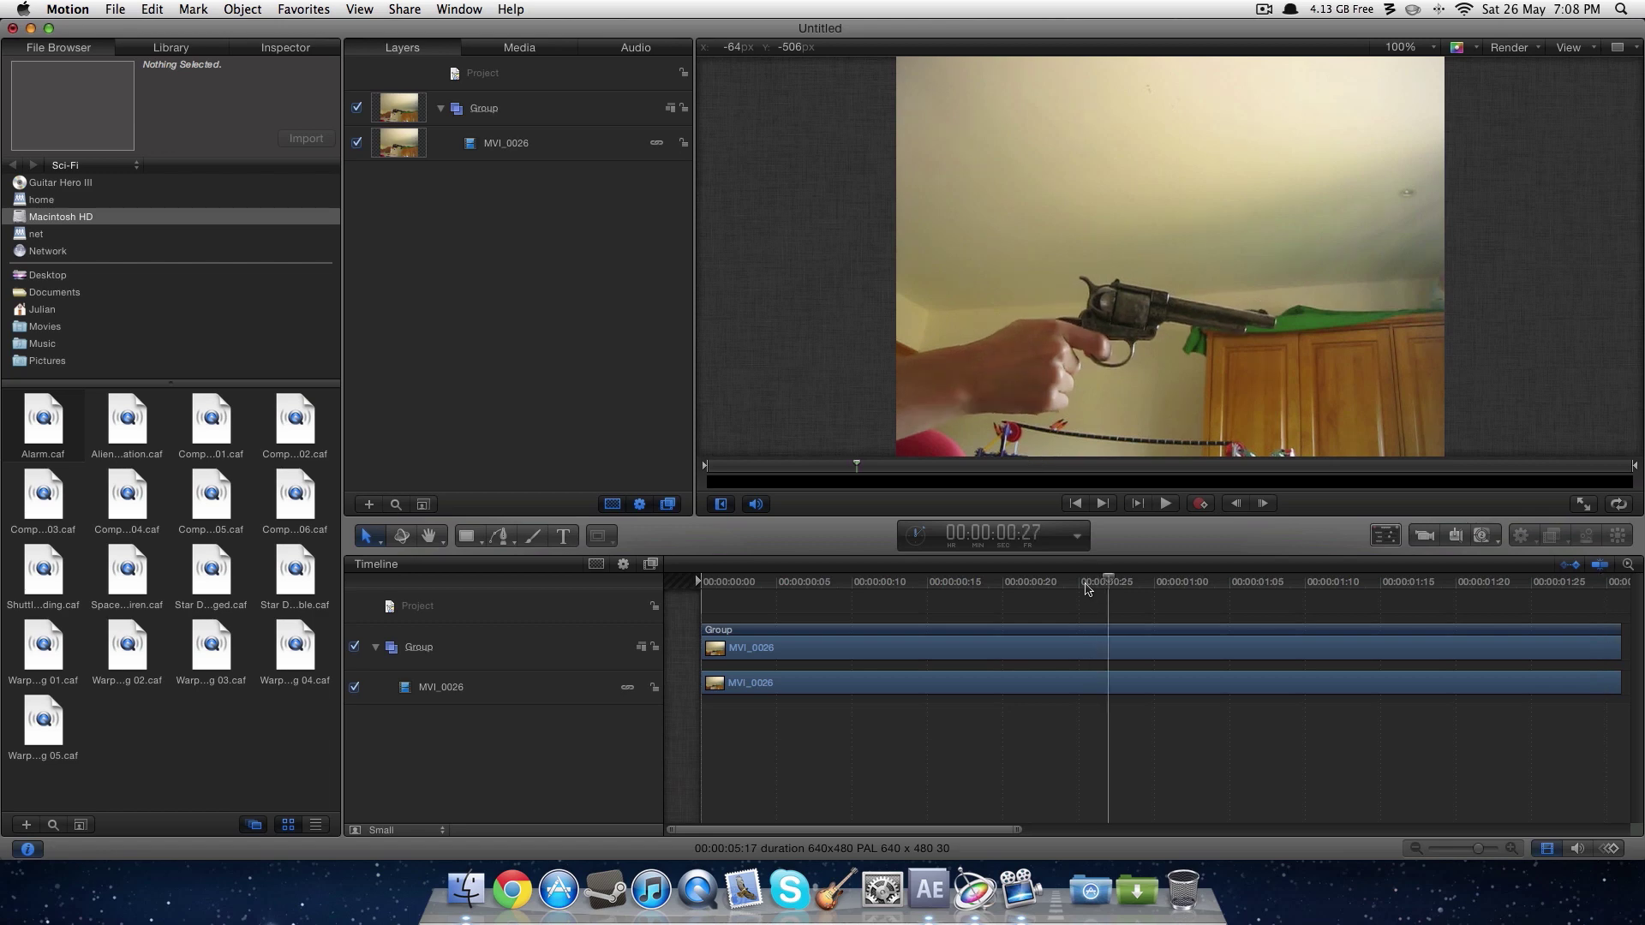
{"action": "mouse_move", "coordinate": [1087, 587]}
{"action": "left_mouse_down"}
{"action": "mouse_move", "coordinate": [707, 589]}
{"action": "mouse_move", "coordinate": [1081, 602]}
{"action": "mouse_move", "coordinate": [1062, 577]}
{"action": "left_mouse_up"}
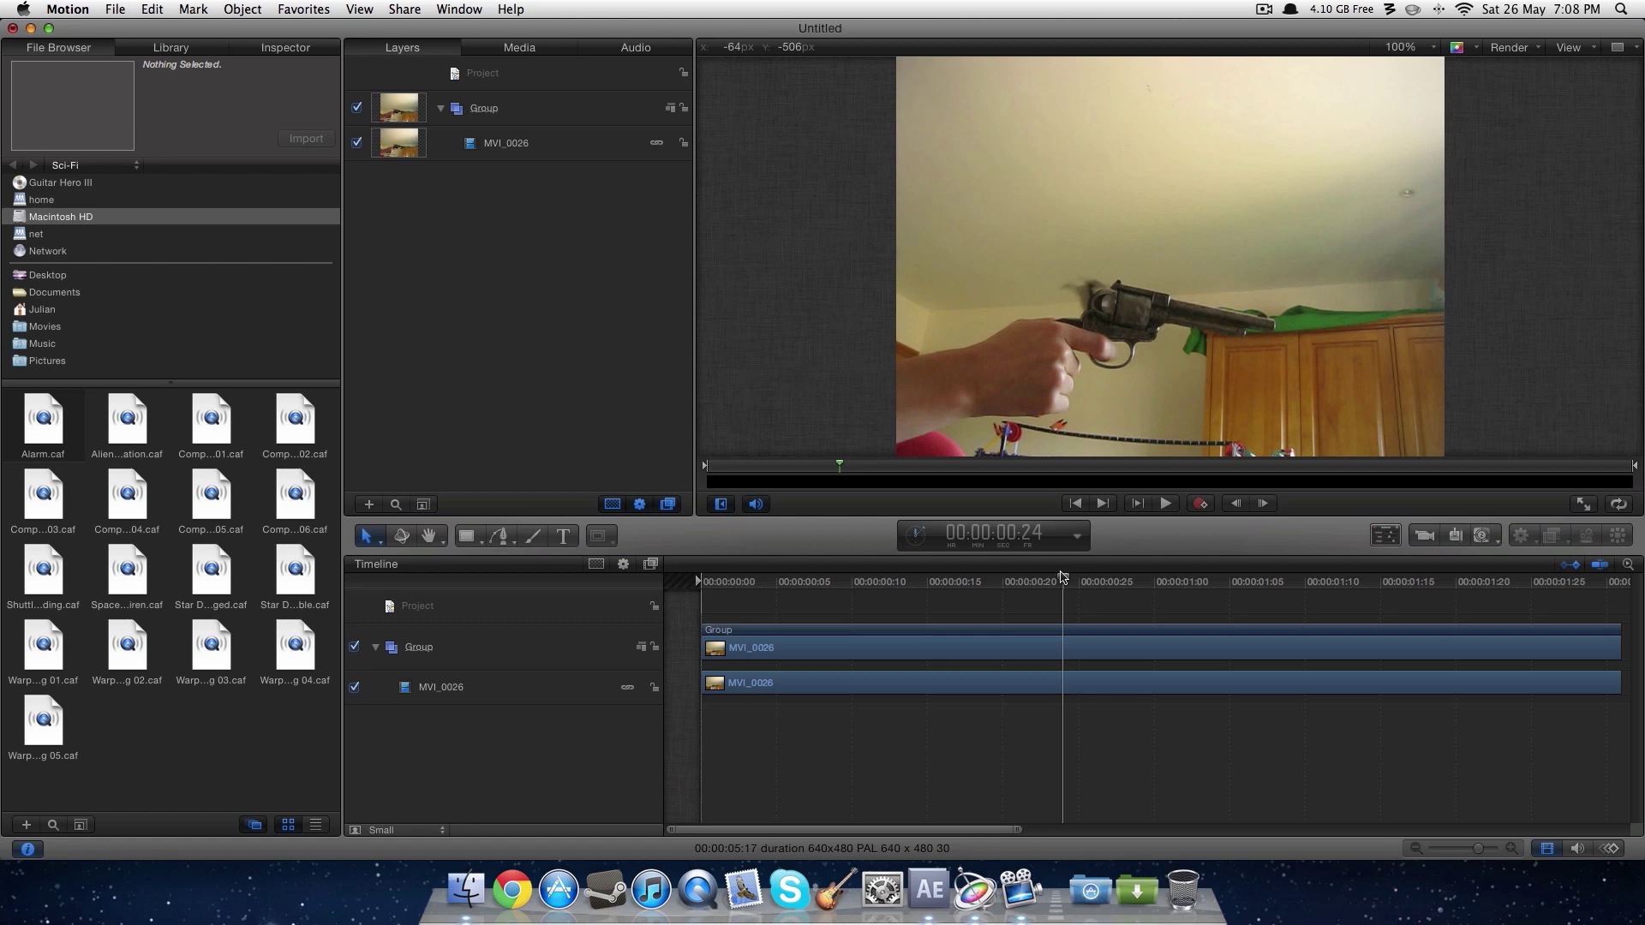
{"action": "left_click_drag", "start_coordinate": [1071, 575], "coordinate": [1077, 576]}
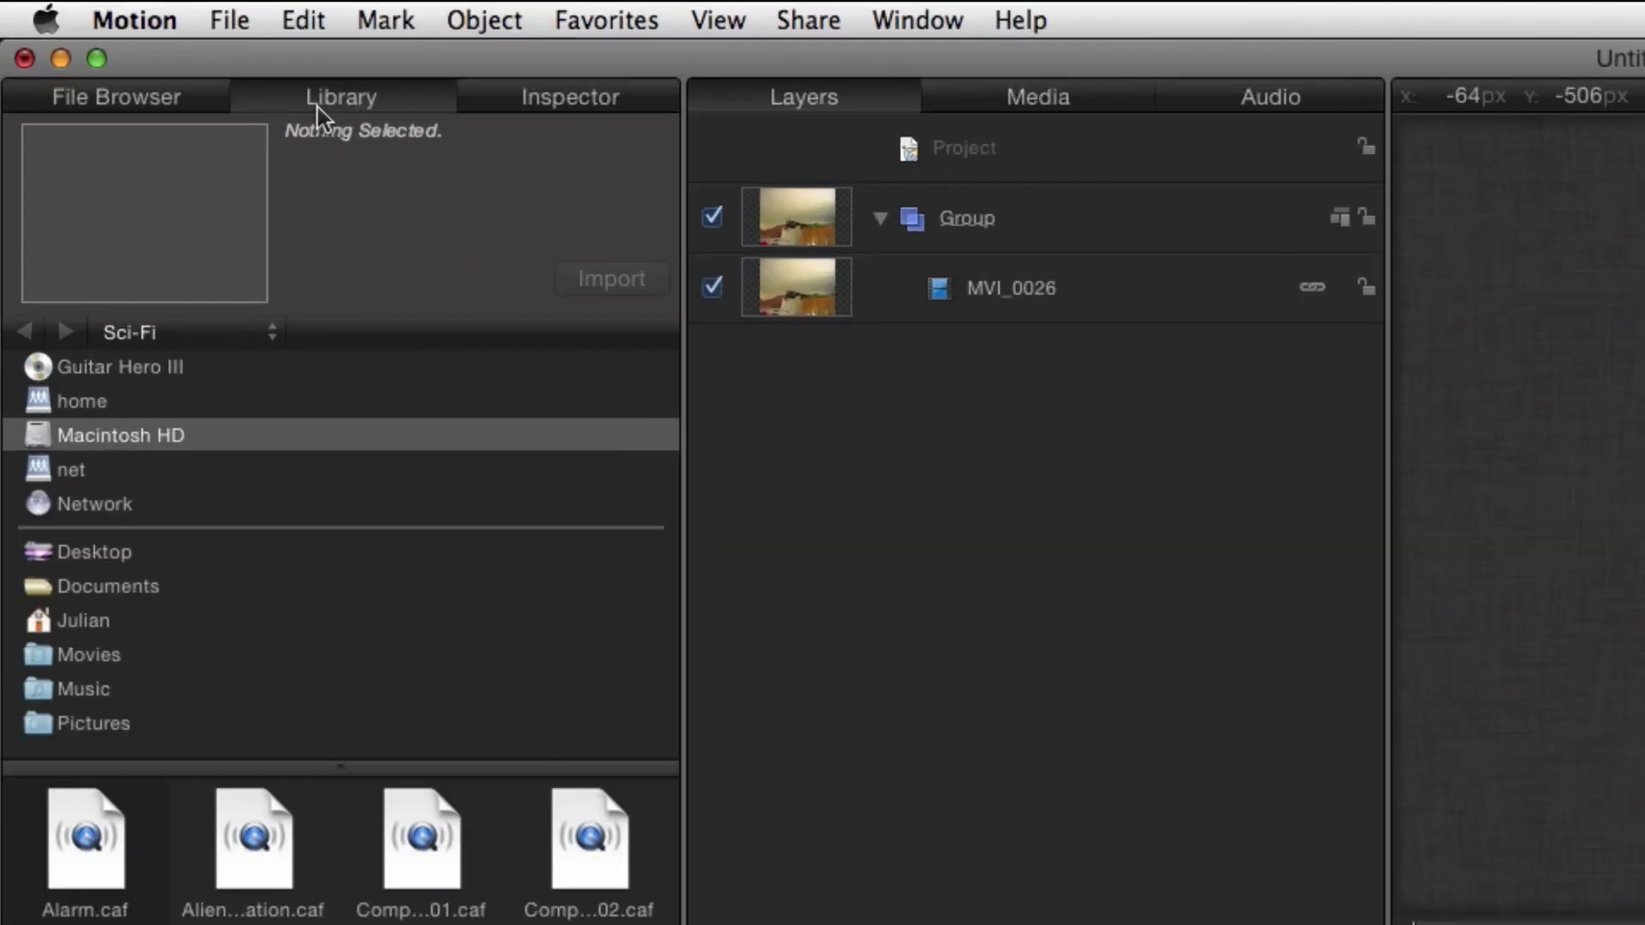
Add the Neon Rectangle library shape above the footage at 00:00:00:25 and trim it to two frames.
{"action": "left_click", "coordinate": [159, 53]}
{"action": "left_click", "coordinate": [60, 305]}
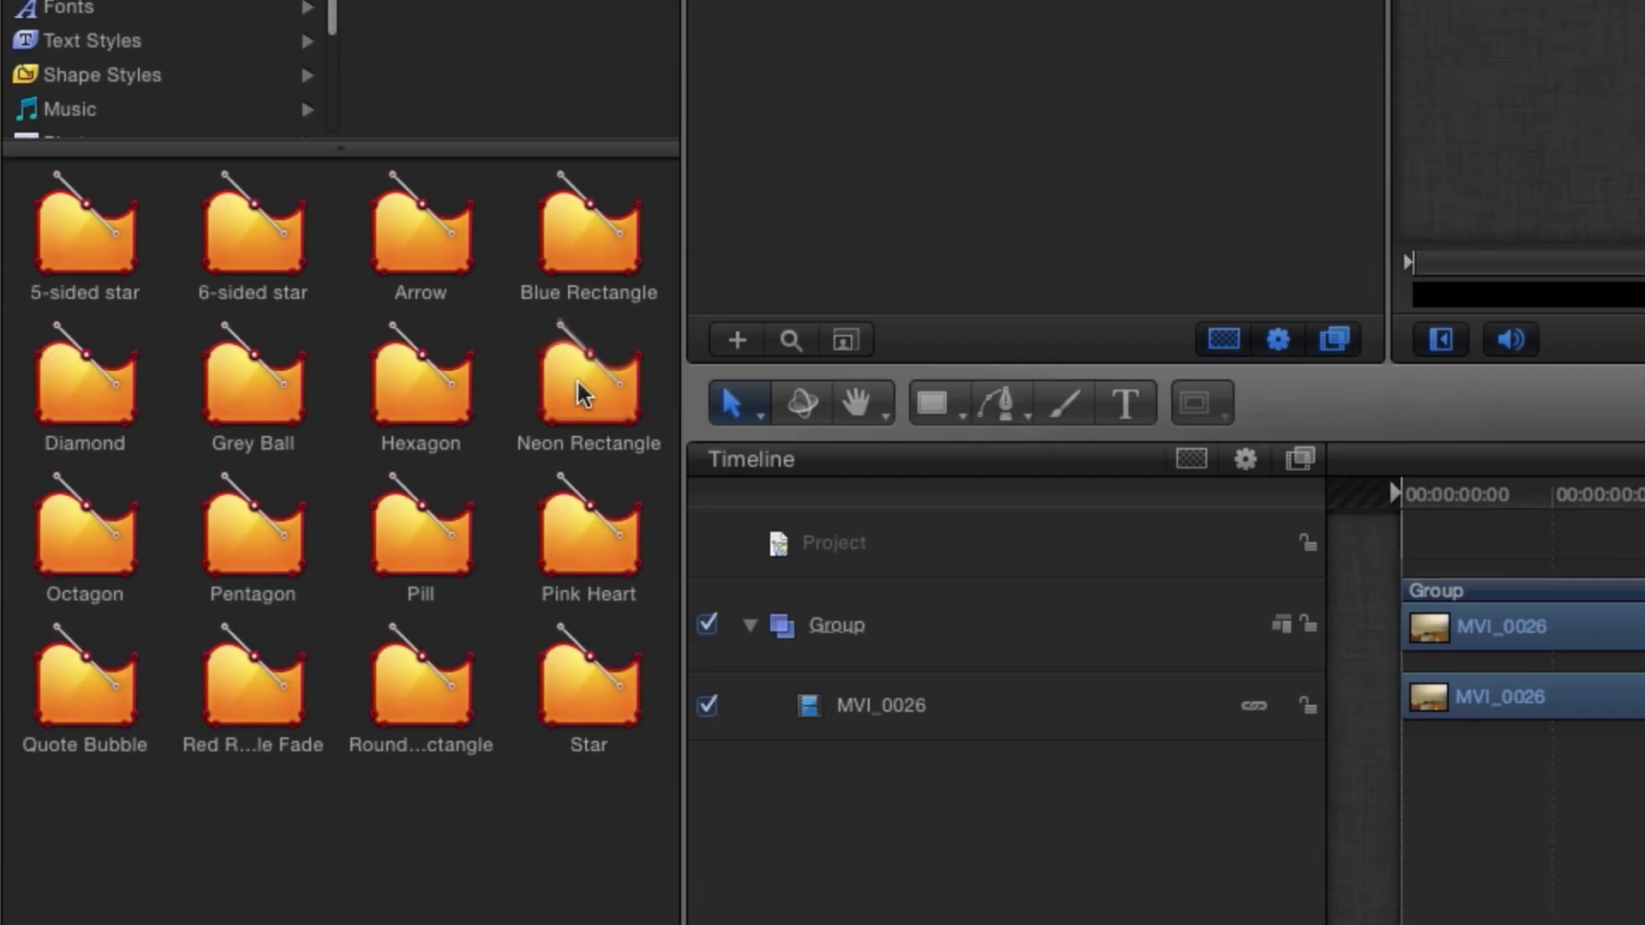
{"action": "left_click_drag", "start_coordinate": [574, 390], "coordinate": [1644, 638]}
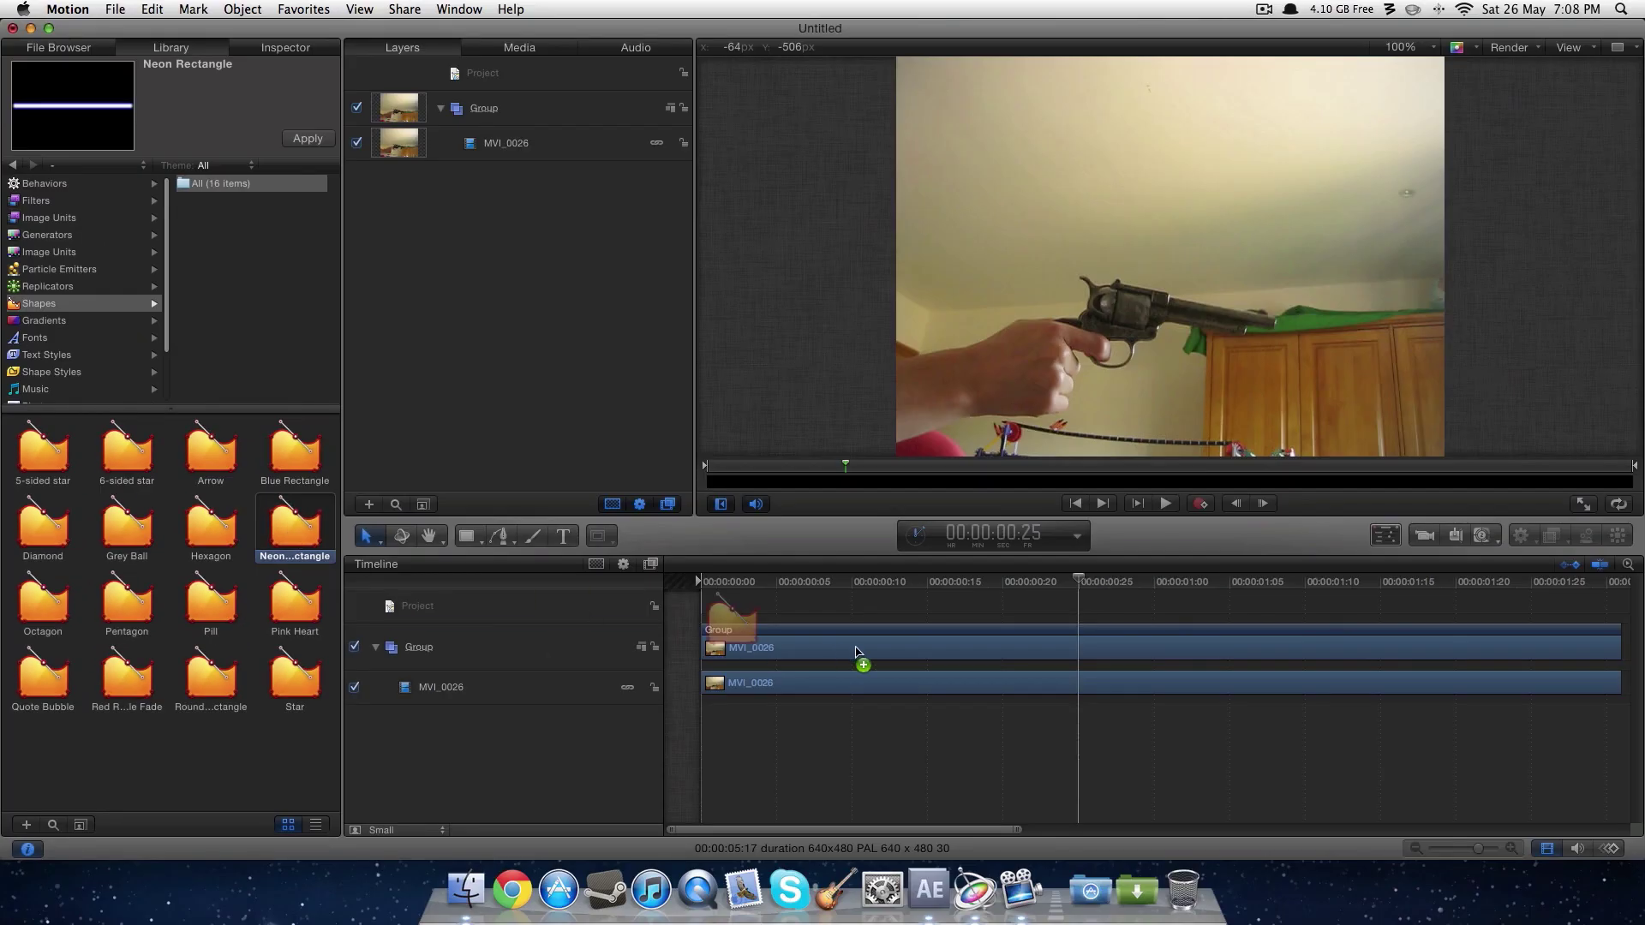
{"action": "left_click_drag", "start_coordinate": [857, 653], "coordinate": [1099, 725]}
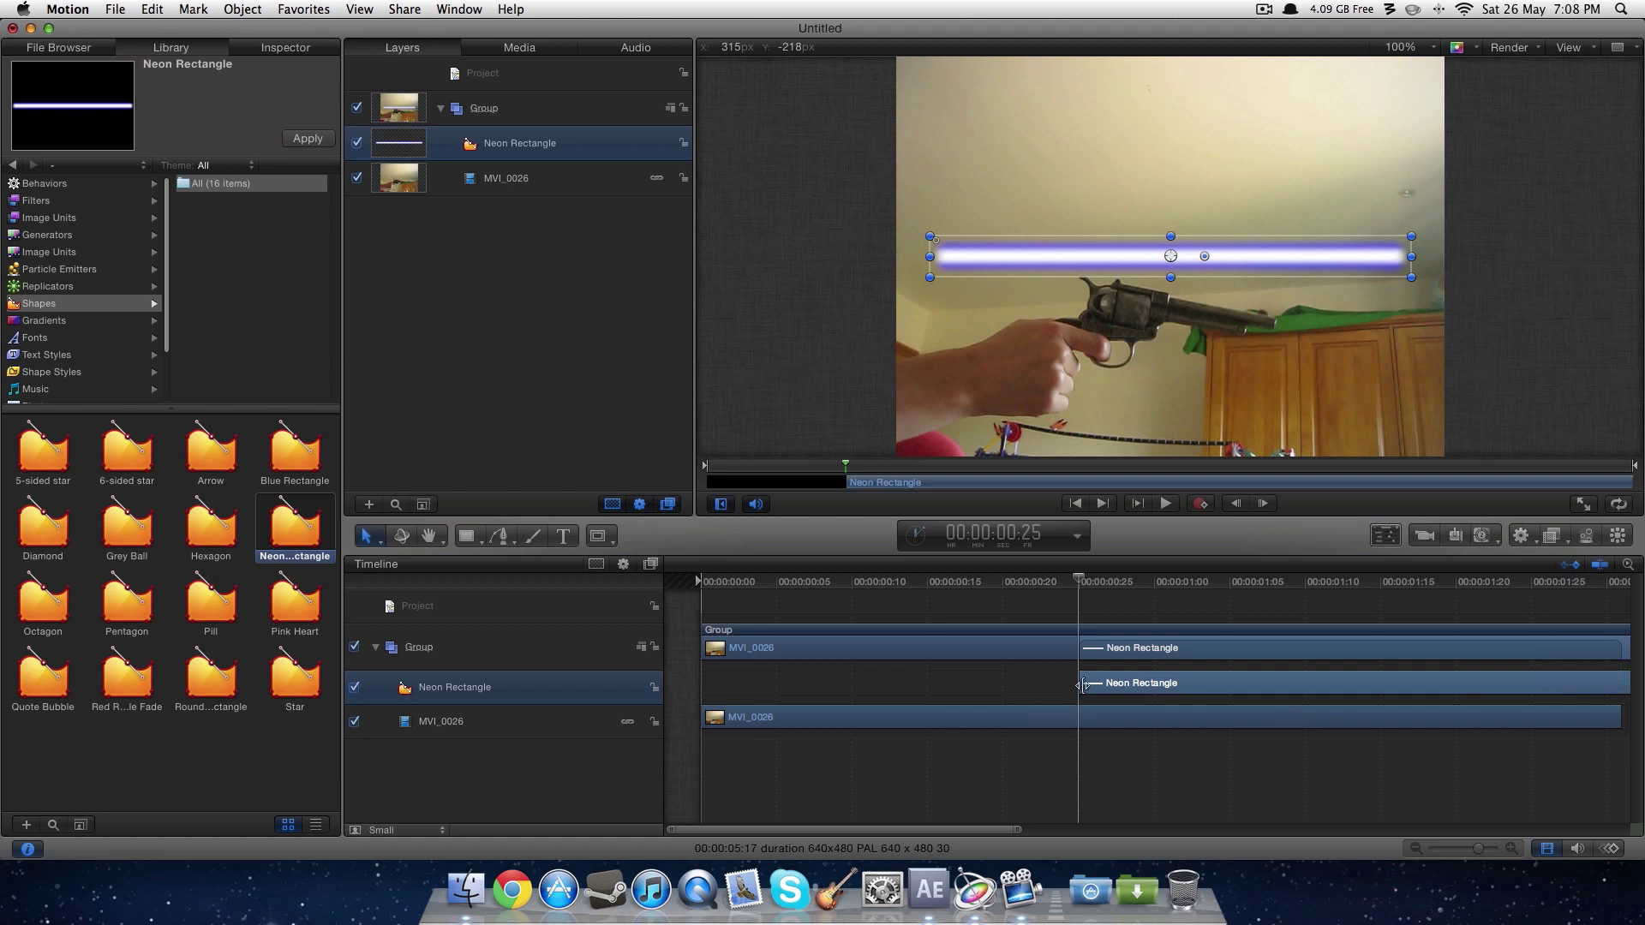
{"action": "mouse_move", "coordinate": [1084, 685]}
{"action": "left_mouse_down"}
{"action": "mouse_move", "coordinate": [1592, 684]}
{"action": "mouse_move", "coordinate": [1114, 697]}
{"action": "left_mouse_up"}
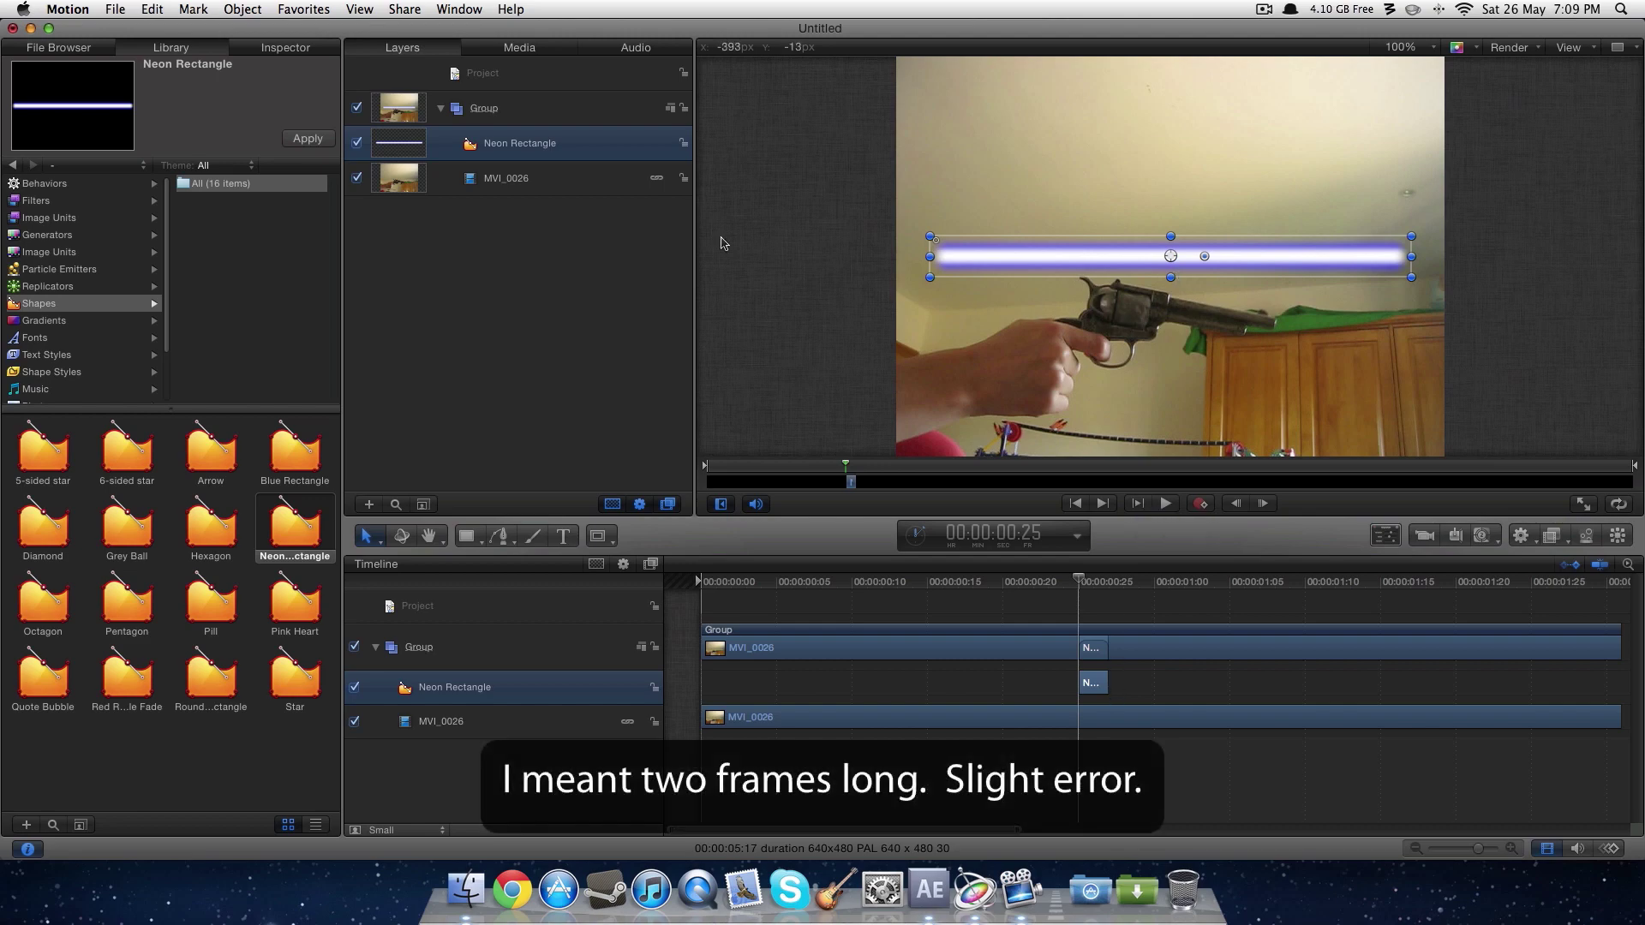
Recolor both blue tags of the Neon Rectangle's fill gradient to red, with Red 1.0 and Blue 0.
{"action": "left_click", "coordinate": [264, 54]}
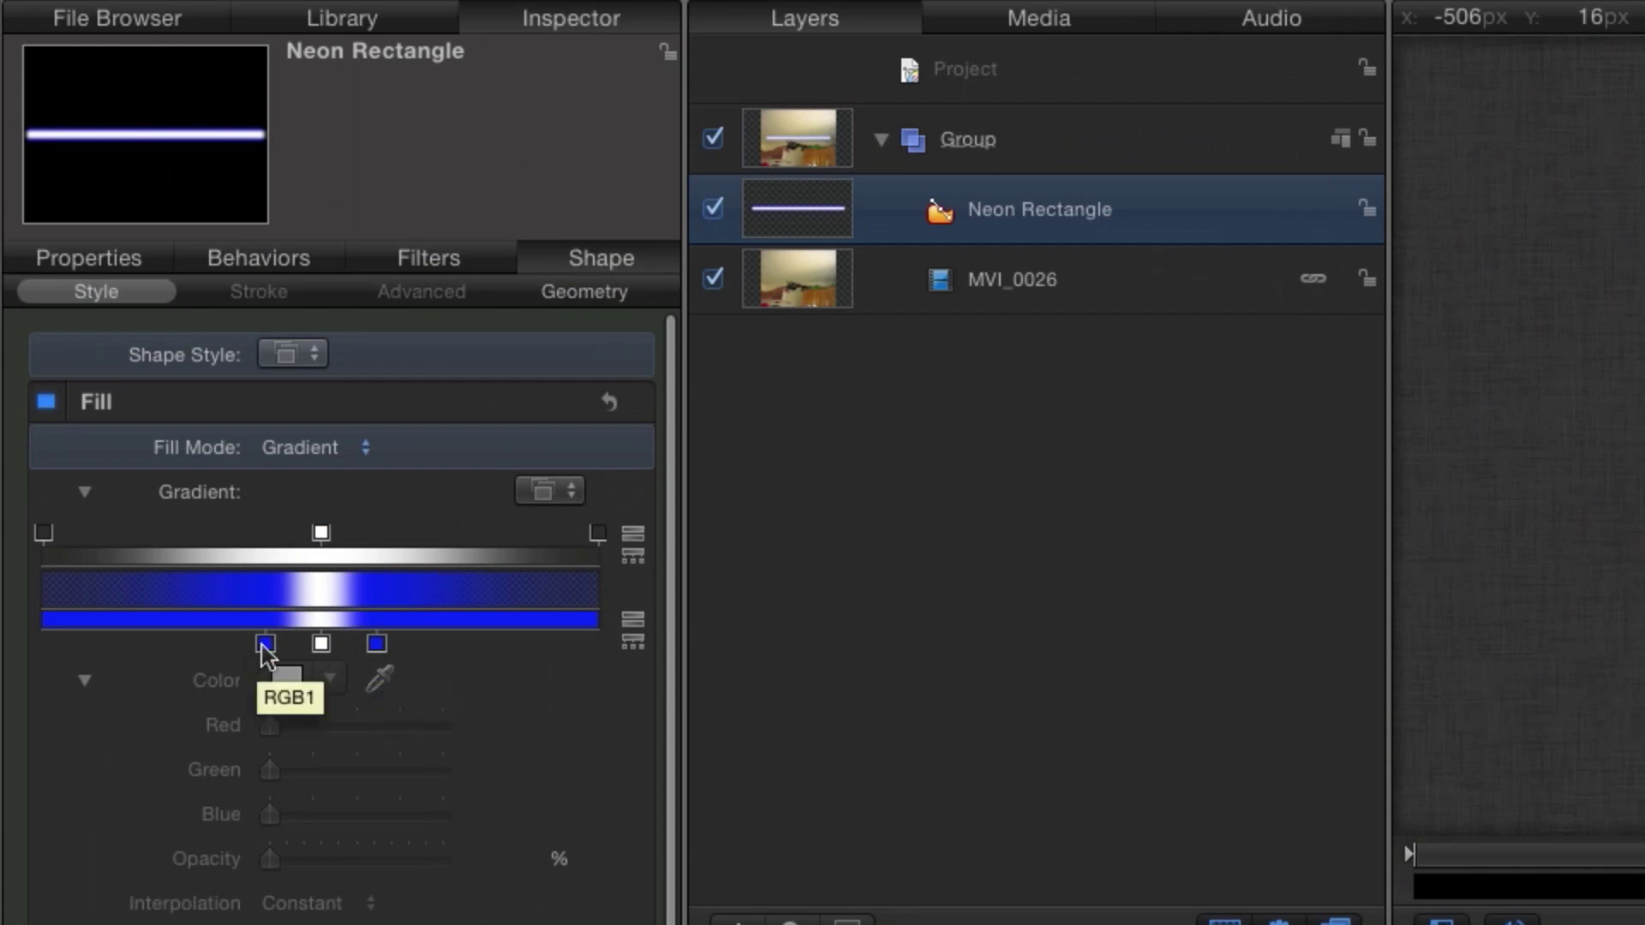
{"action": "left_click", "coordinate": [266, 644]}
{"action": "left_click", "coordinate": [330, 680]}
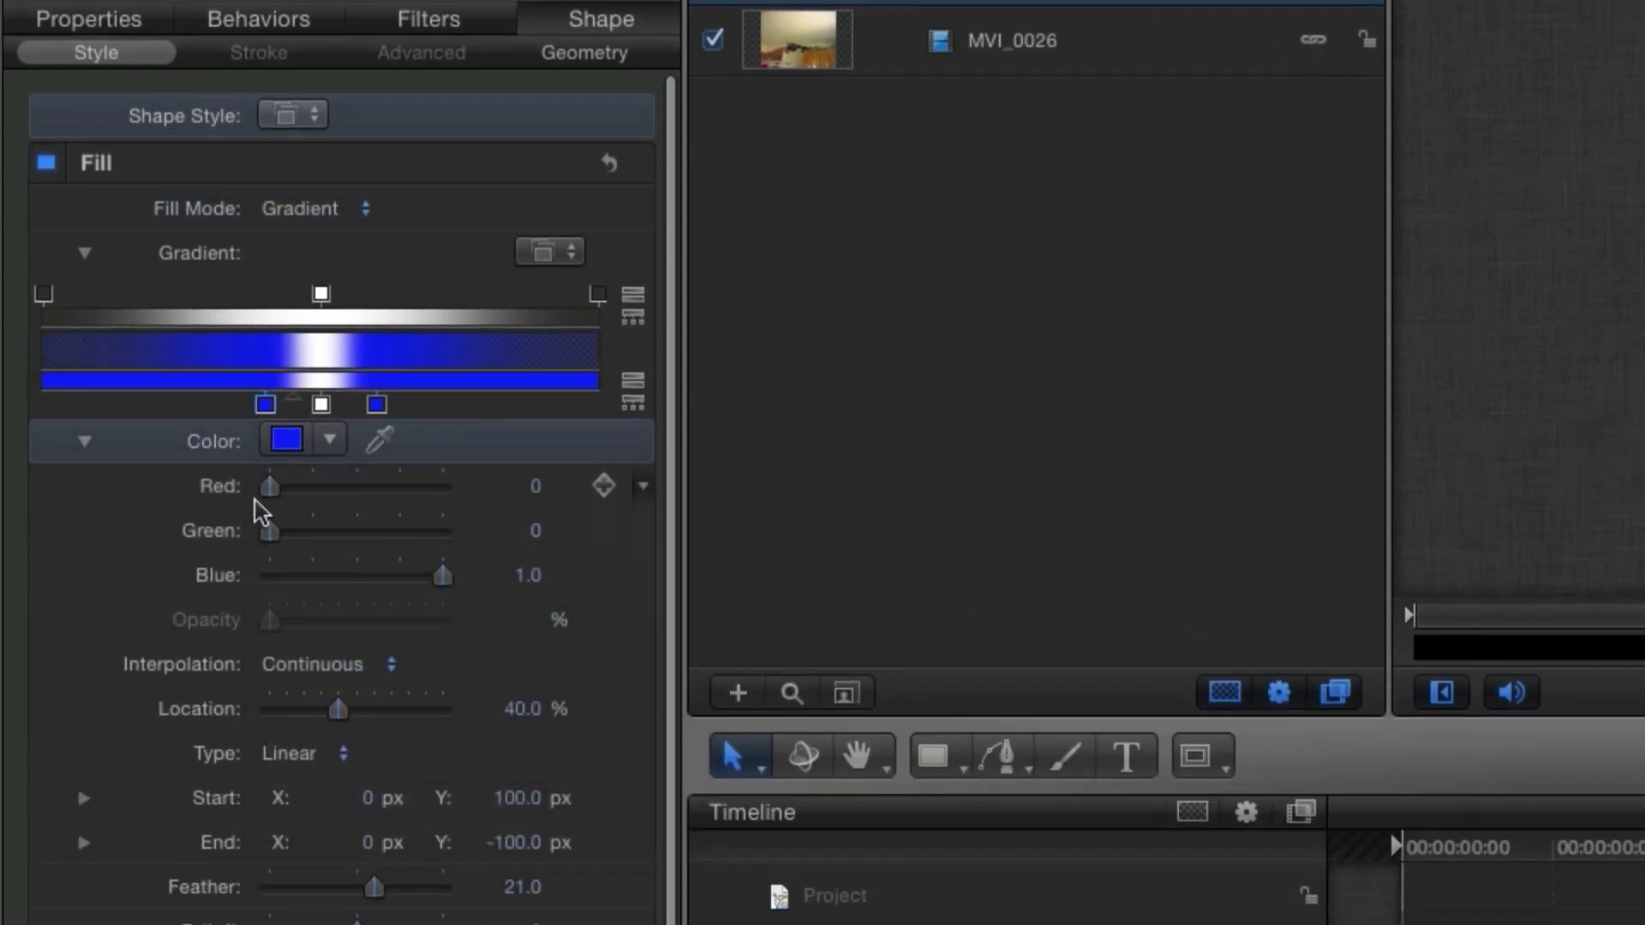
{"action": "left_click_drag", "start_coordinate": [269, 485], "coordinate": [446, 488]}
{"action": "left_click_drag", "start_coordinate": [442, 575], "coordinate": [191, 573]}
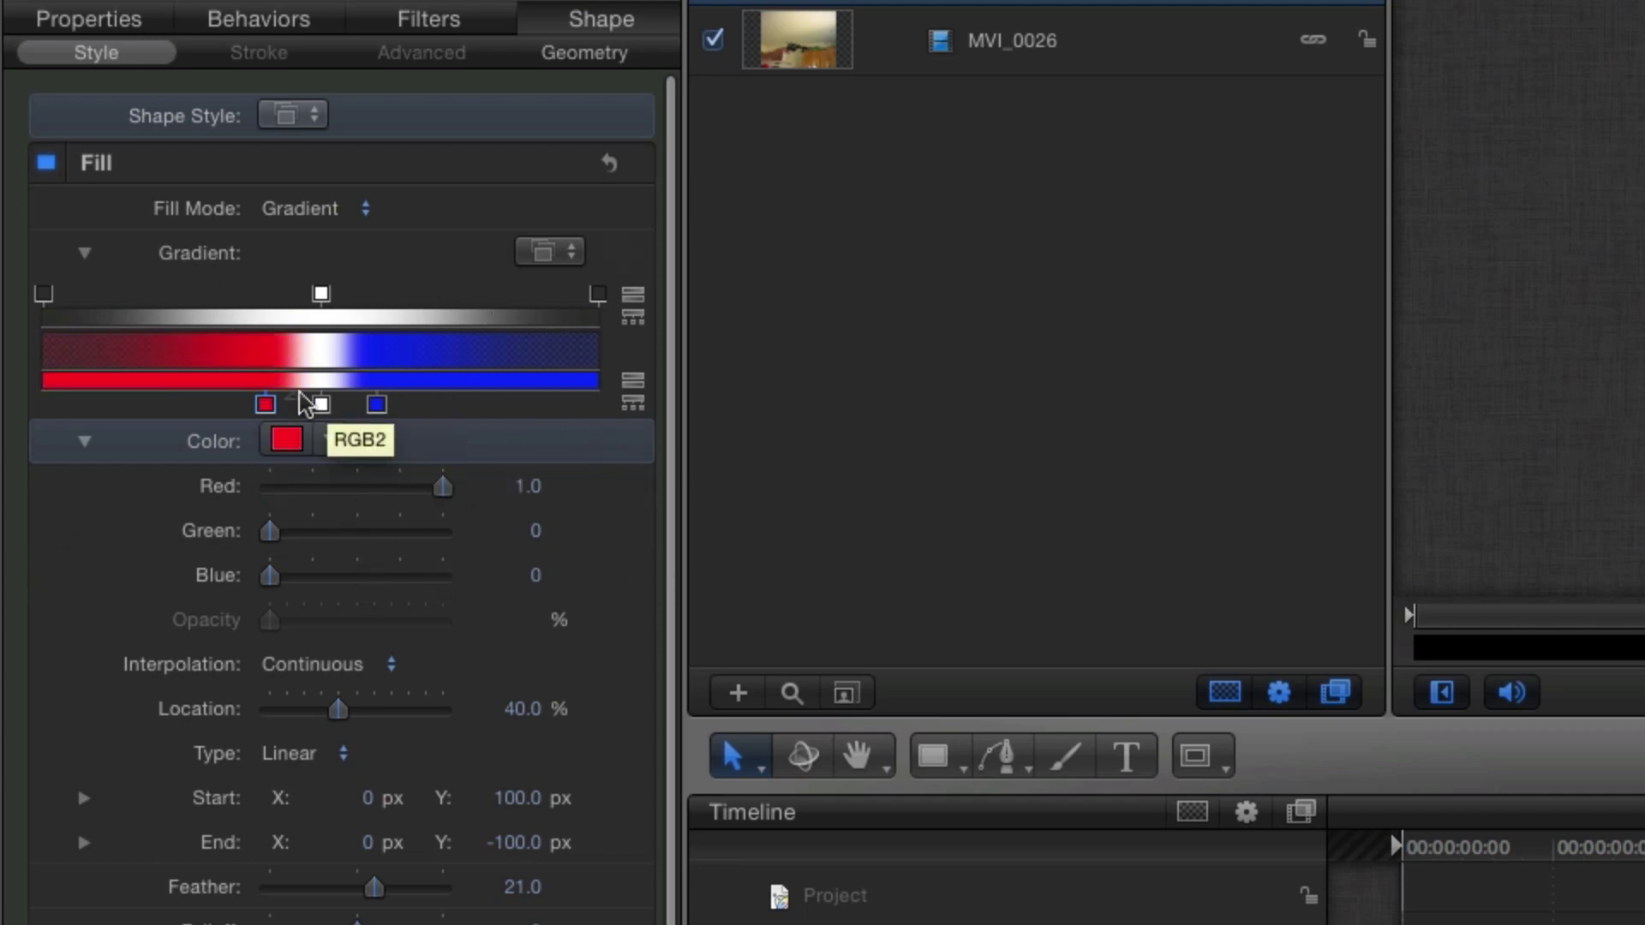
{"action": "left_click", "coordinate": [377, 405]}
{"action": "left_click_drag", "start_coordinate": [269, 487], "coordinate": [488, 513]}
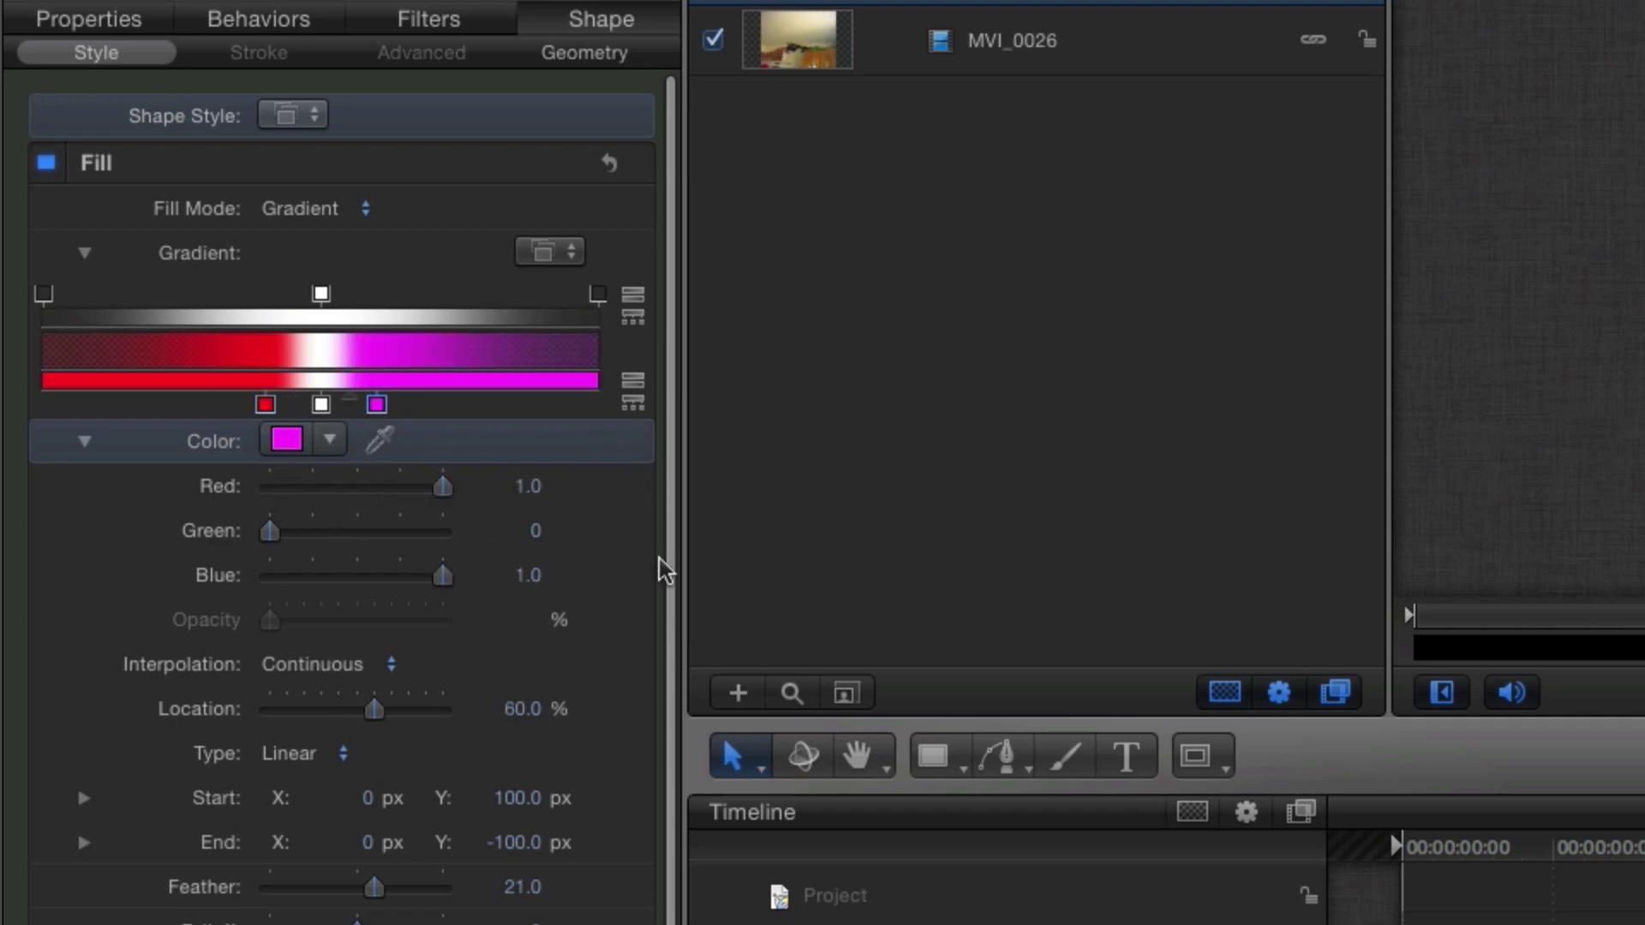
{"action": "left_click_drag", "start_coordinate": [442, 575], "coordinate": [8, 522]}
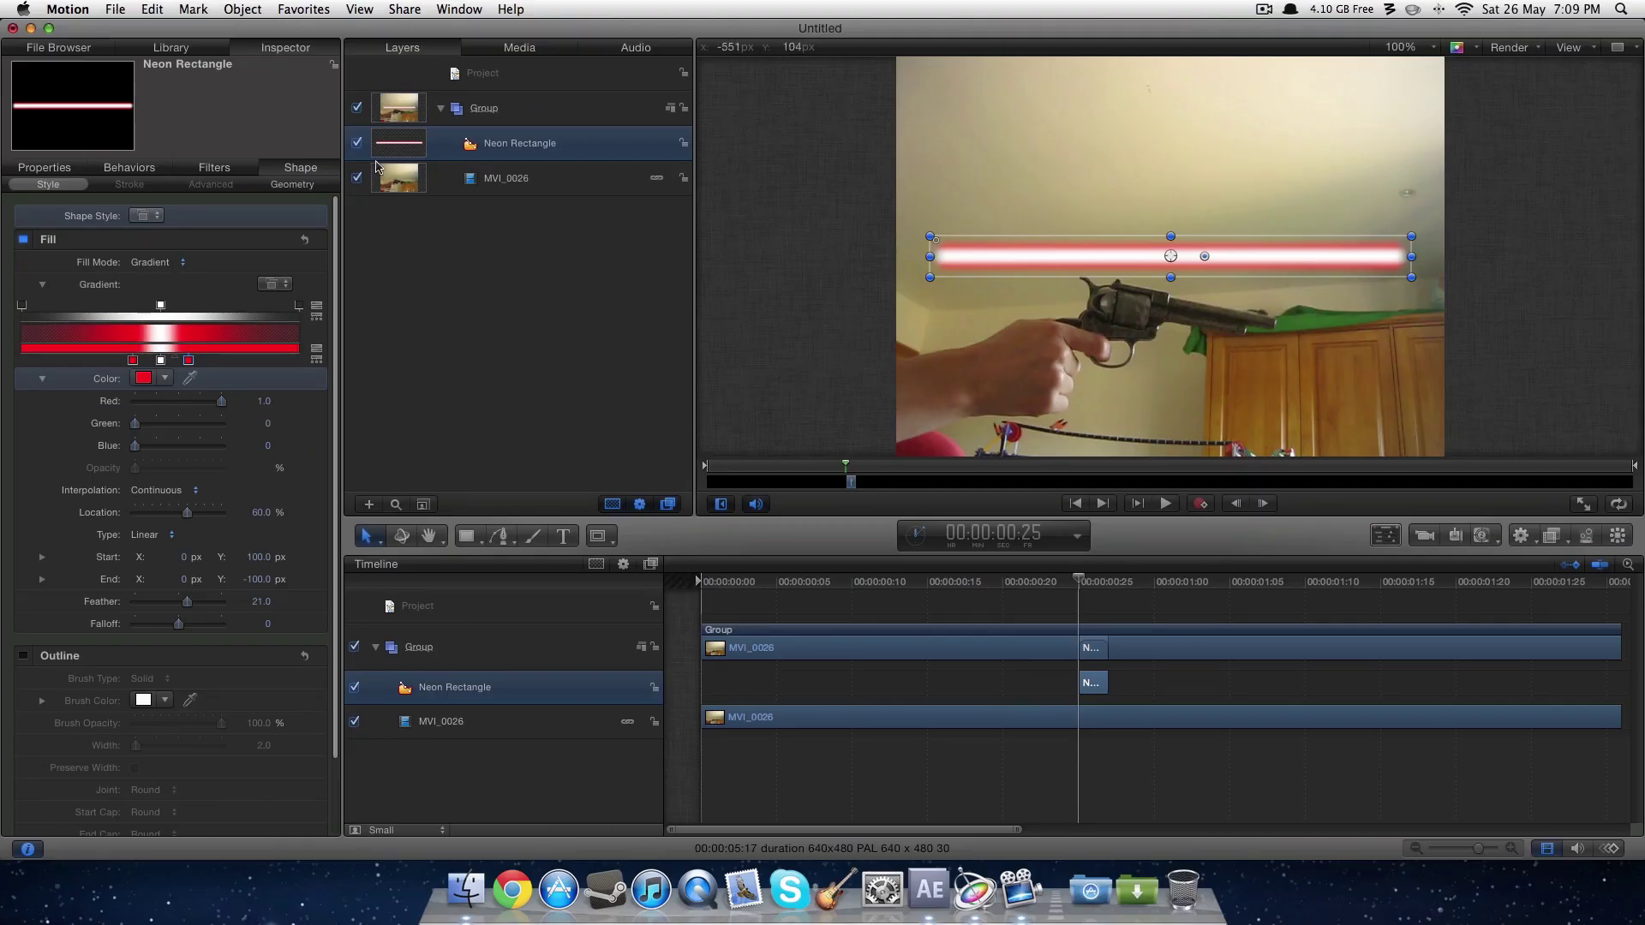
Shrink the neon rectangle and align it with the gun's muzzle at about X 169 px, Y -87 px, rotated about -10.6°.
{"action": "left_click", "coordinate": [43, 167]}
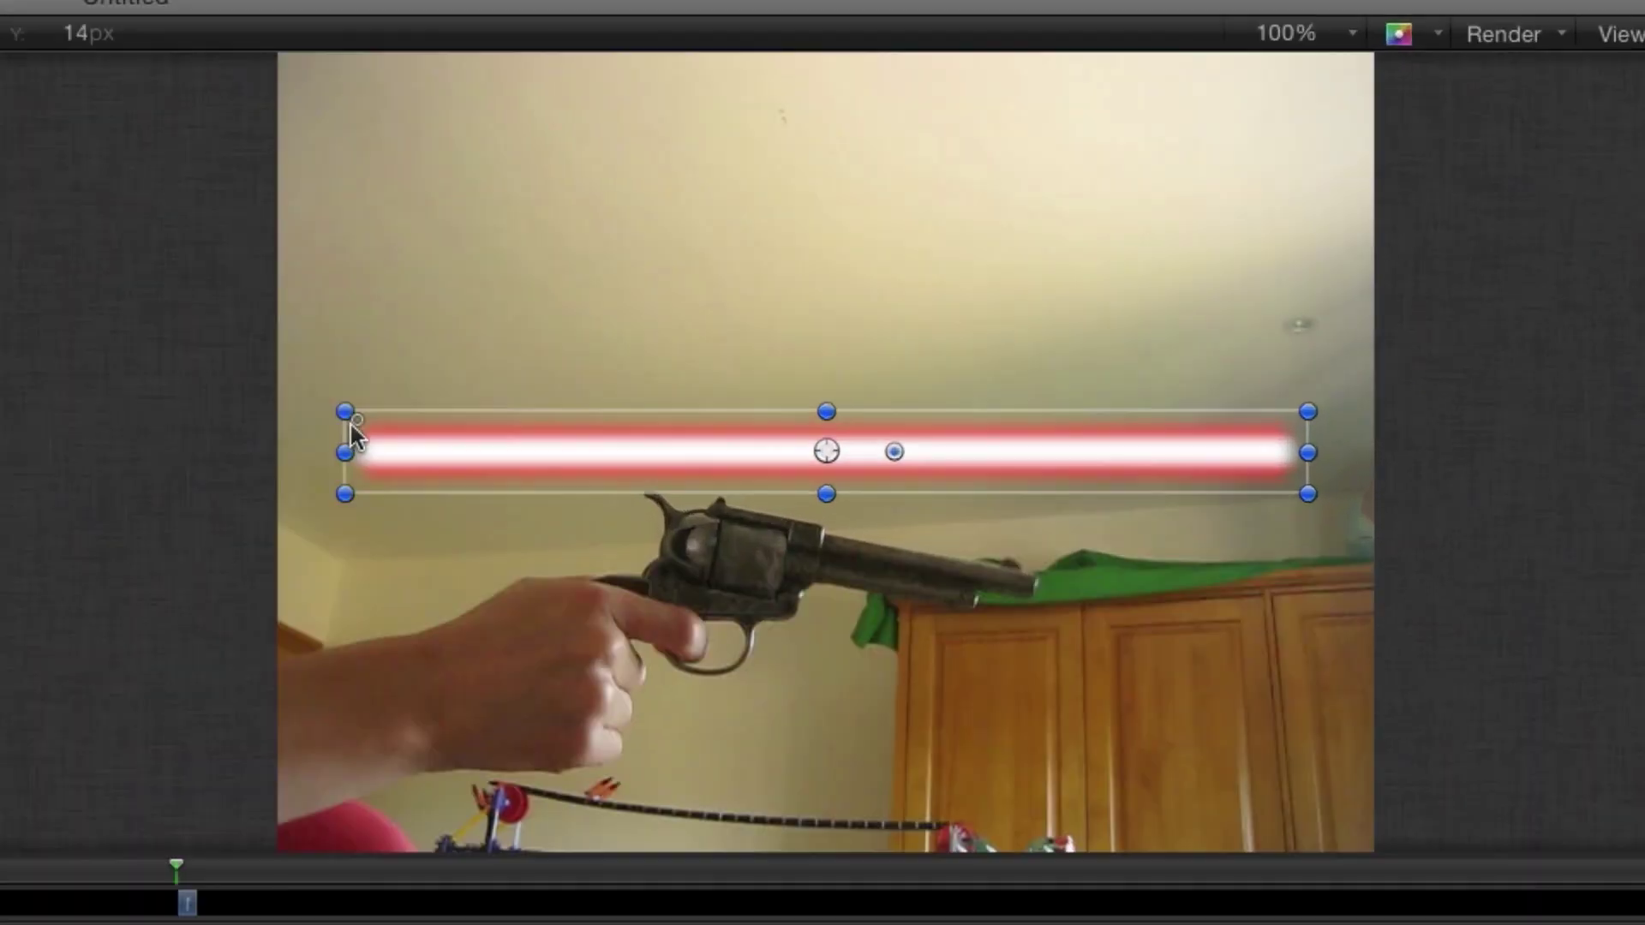
{"action": "left_click_drag", "start_coordinate": [929, 235], "coordinate": [1200, 229]}
{"action": "left_click_drag", "start_coordinate": [885, 388], "coordinate": [969, 446]}
{"action": "left_click_drag", "start_coordinate": [1071, 459], "coordinate": [1095, 557]}
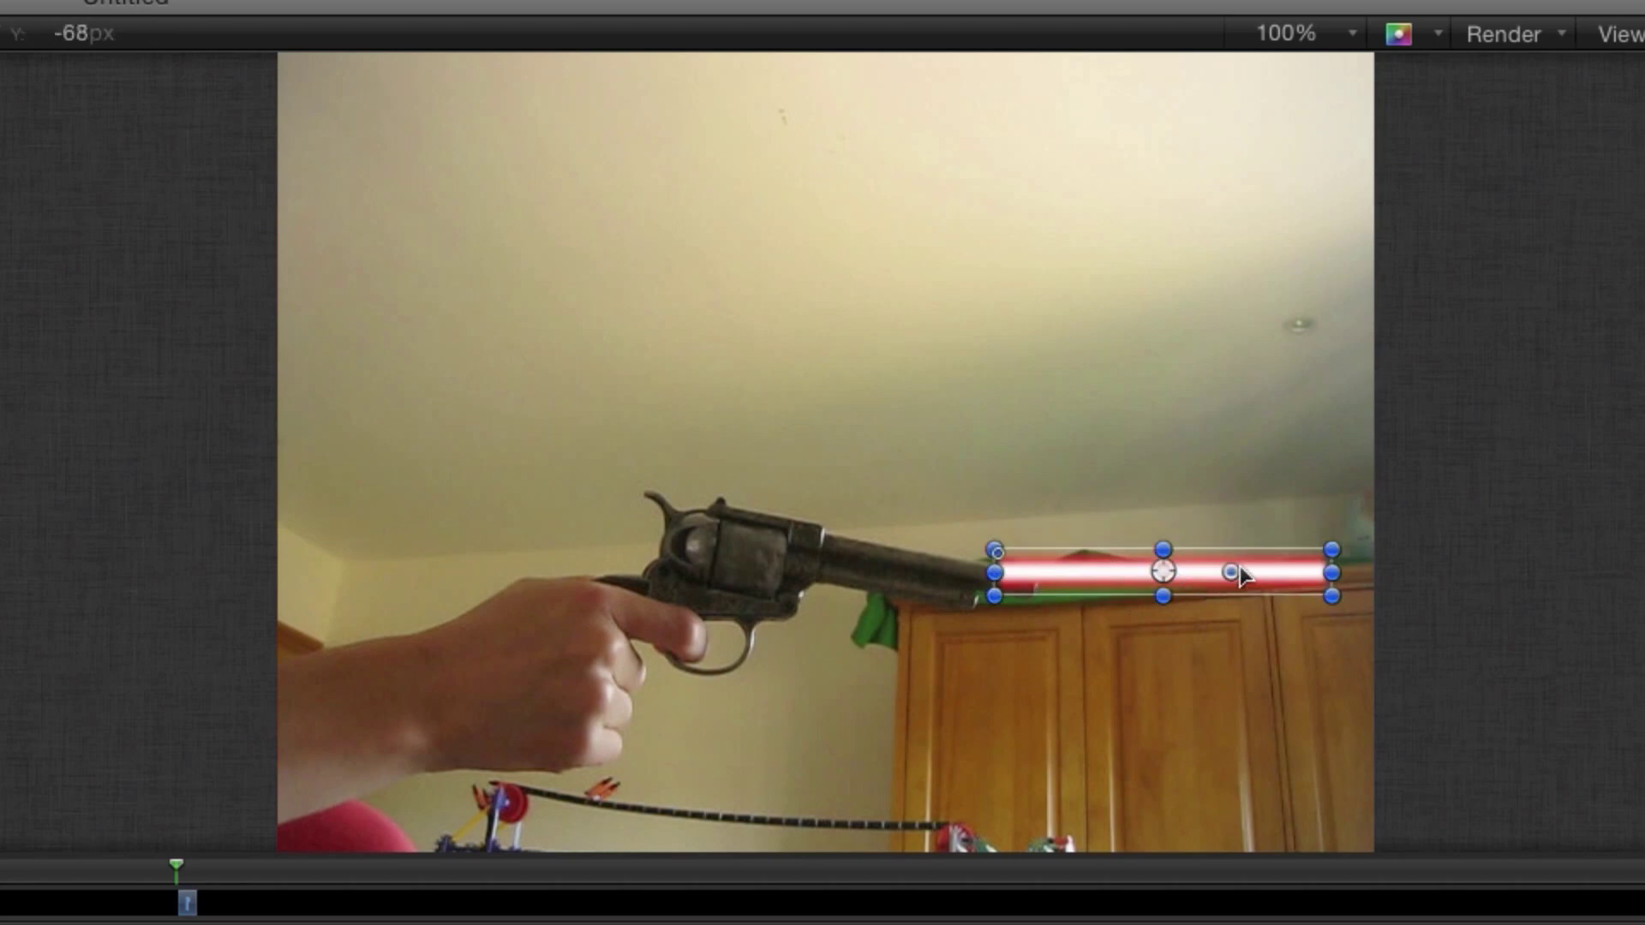
{"action": "left_click_drag", "start_coordinate": [1241, 569], "coordinate": [1203, 617]}
{"action": "left_click", "coordinate": [1105, 737]}
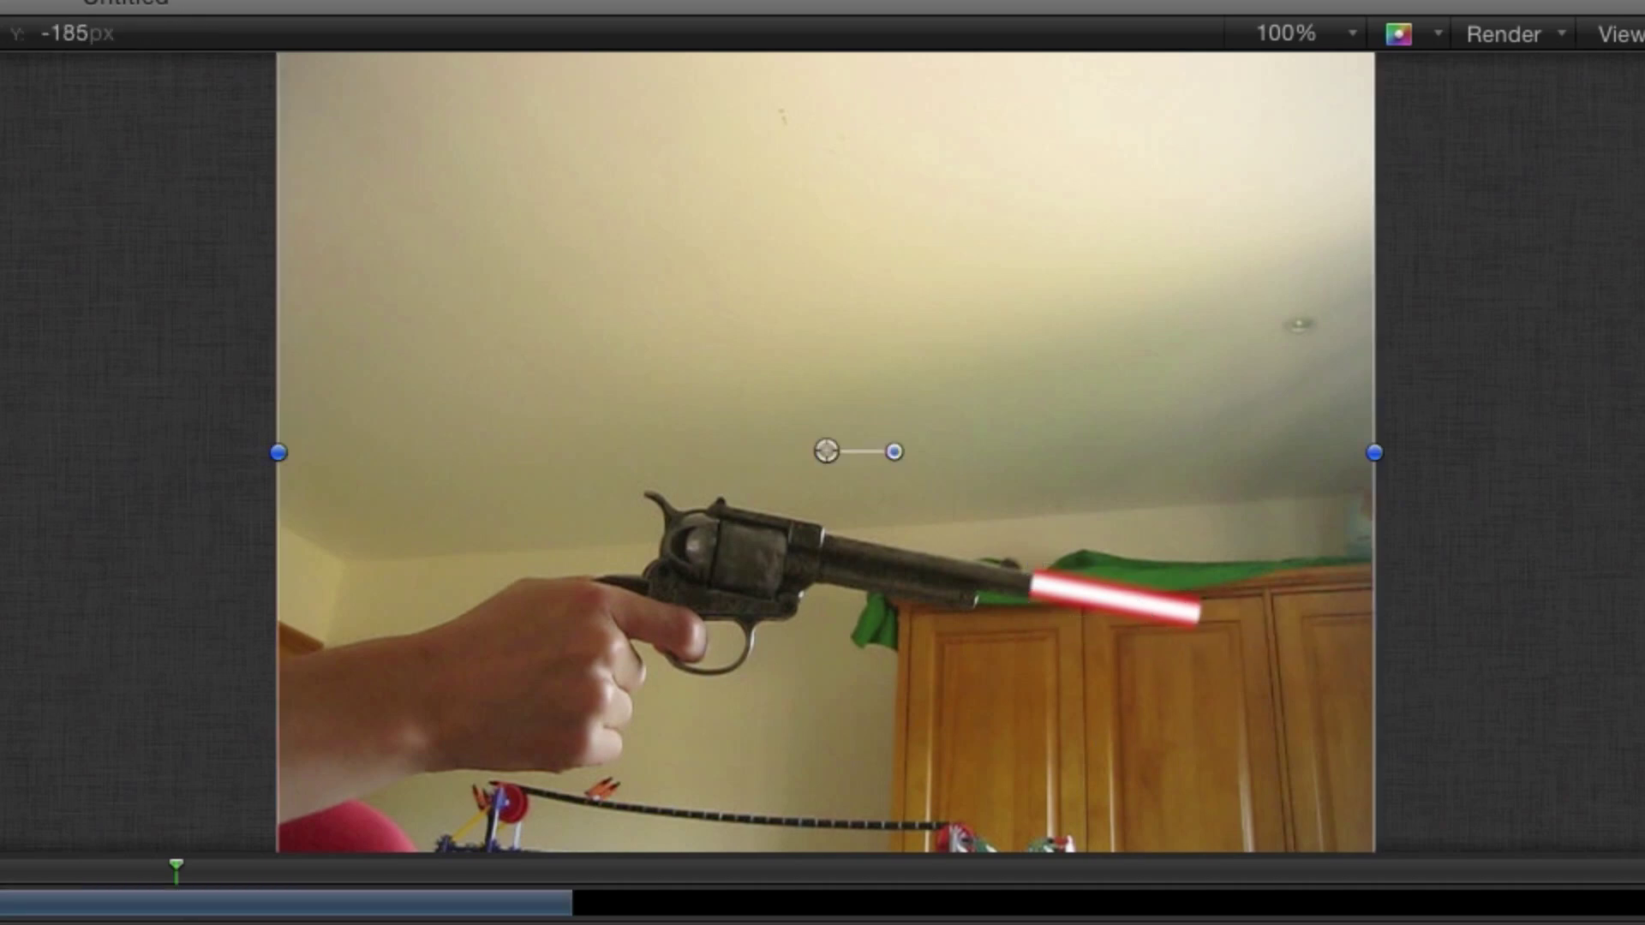
{"action": "left_click", "coordinate": [1114, 600]}
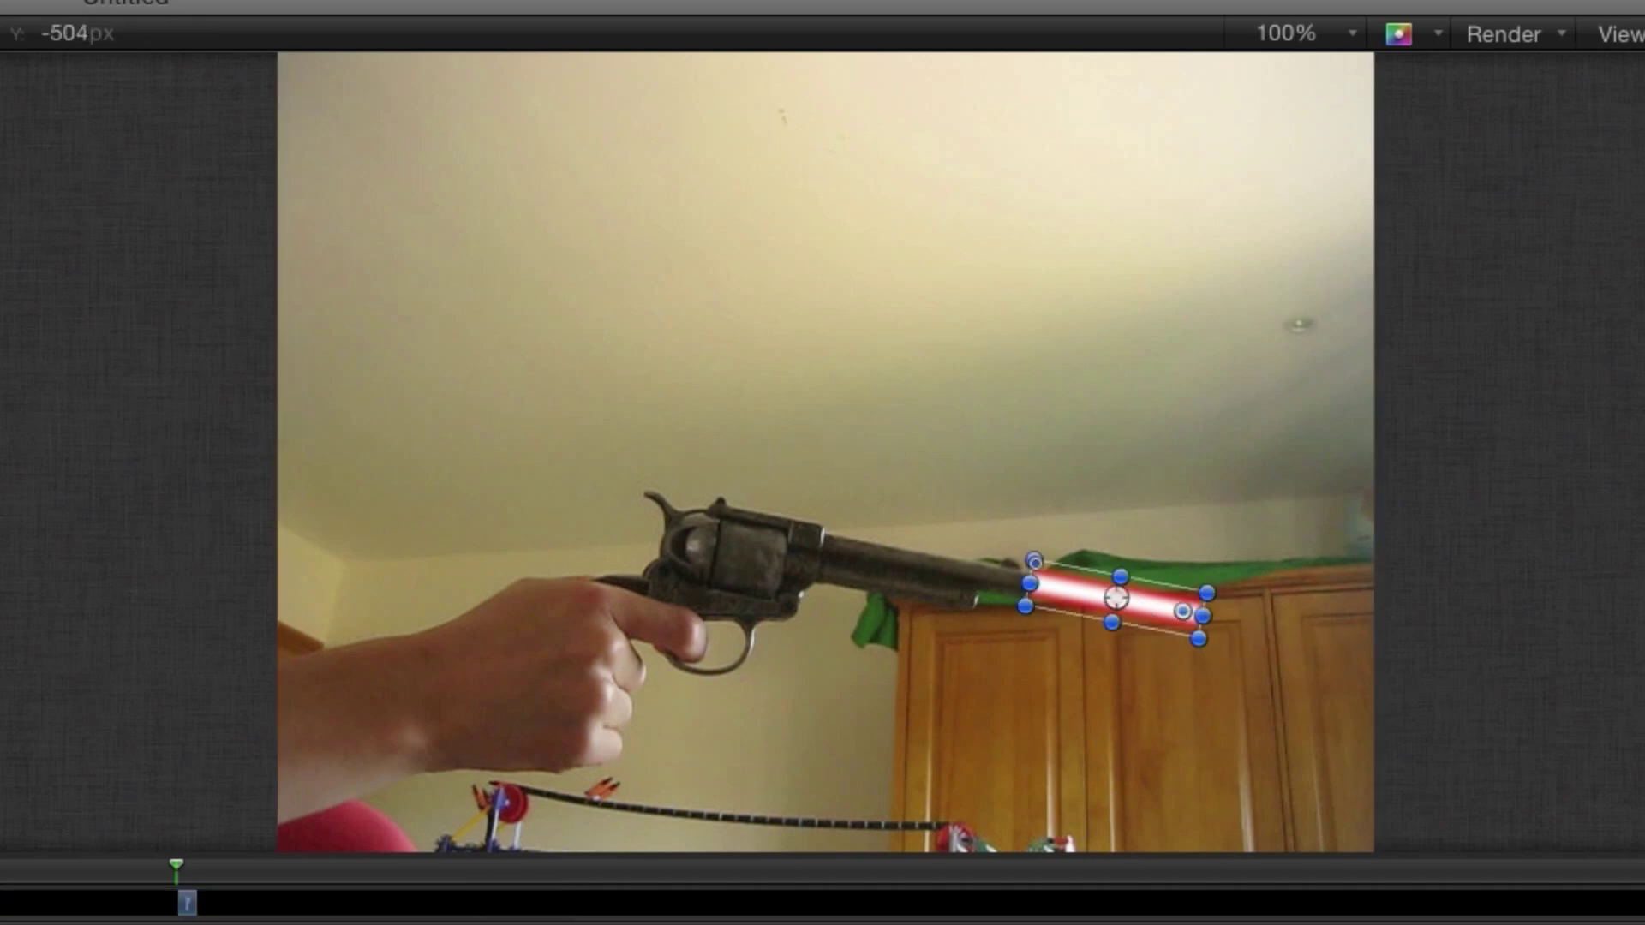
{"action": "left_click", "coordinate": [1125, 583]}
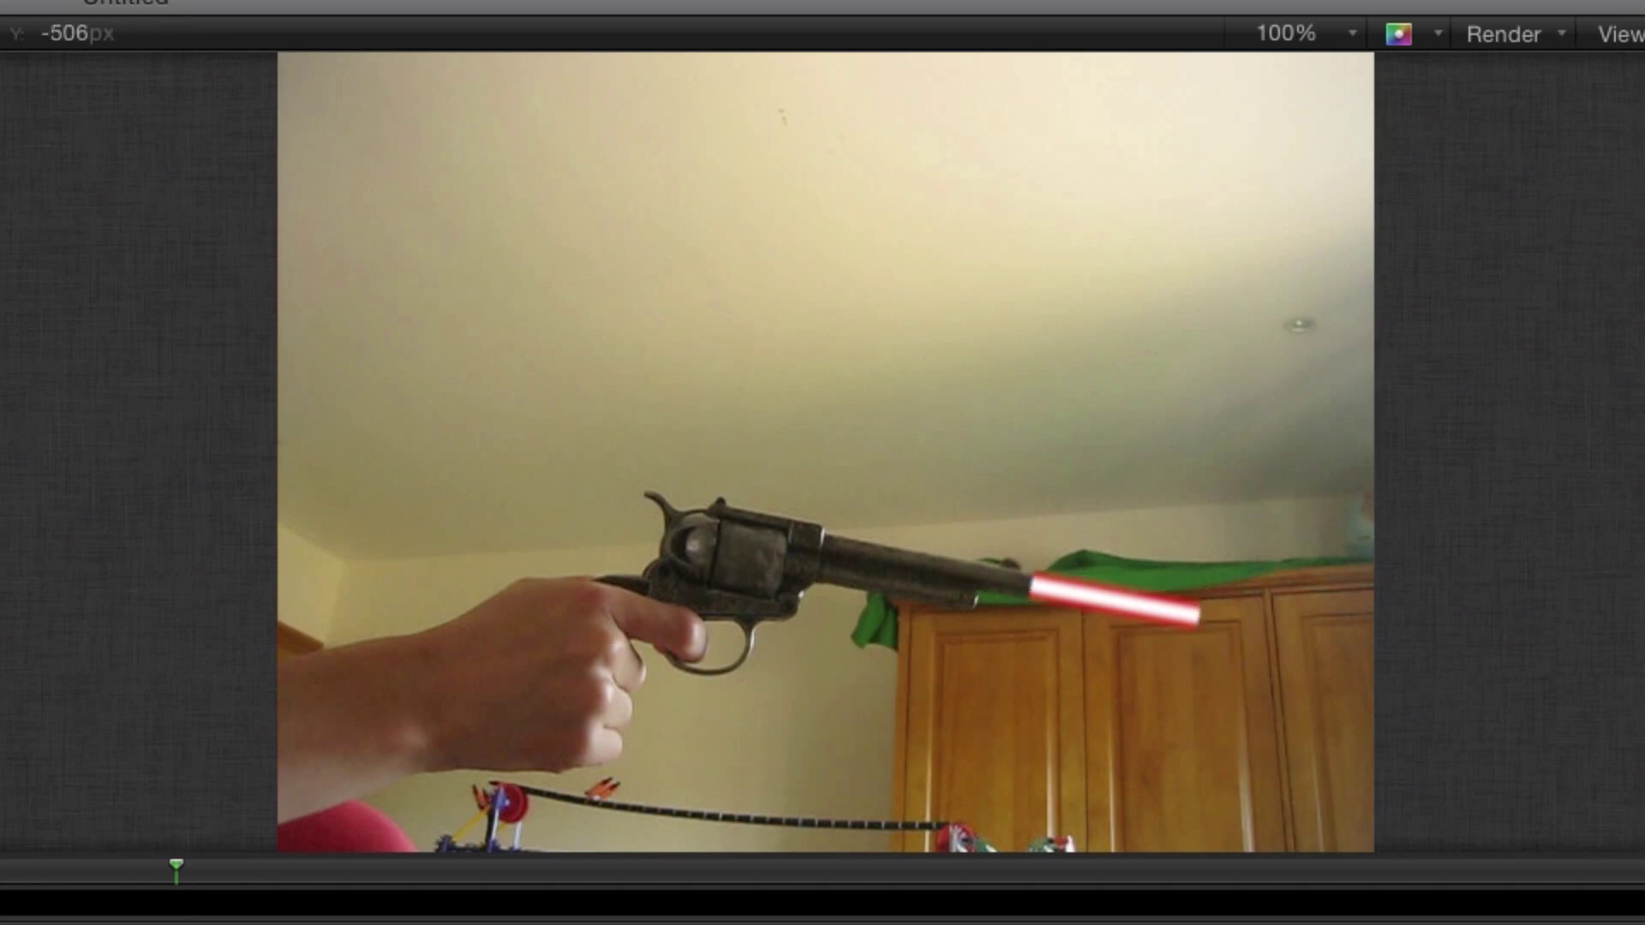
{"action": "left_click", "coordinate": [1114, 600]}
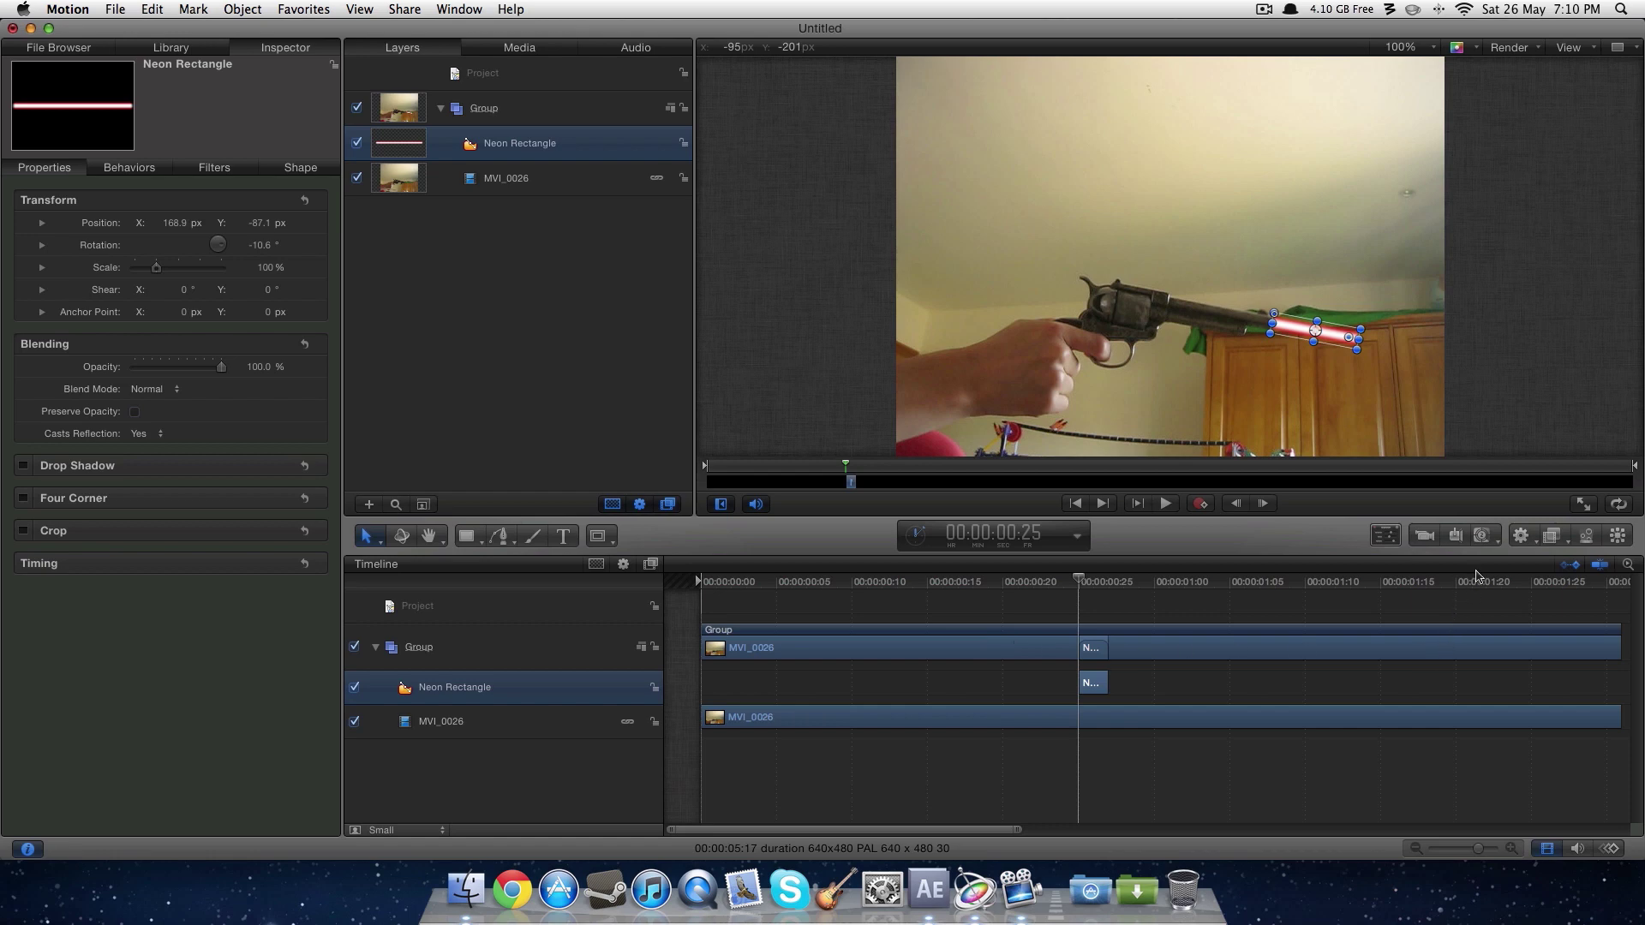
Apply a Directional Blur filter to the neon rectangle, with an amount of about 42.8 and an angle of about 348.8°.
{"action": "left_click", "coordinate": [1522, 537]}
{"action": "left_click", "coordinate": [1524, 537]}
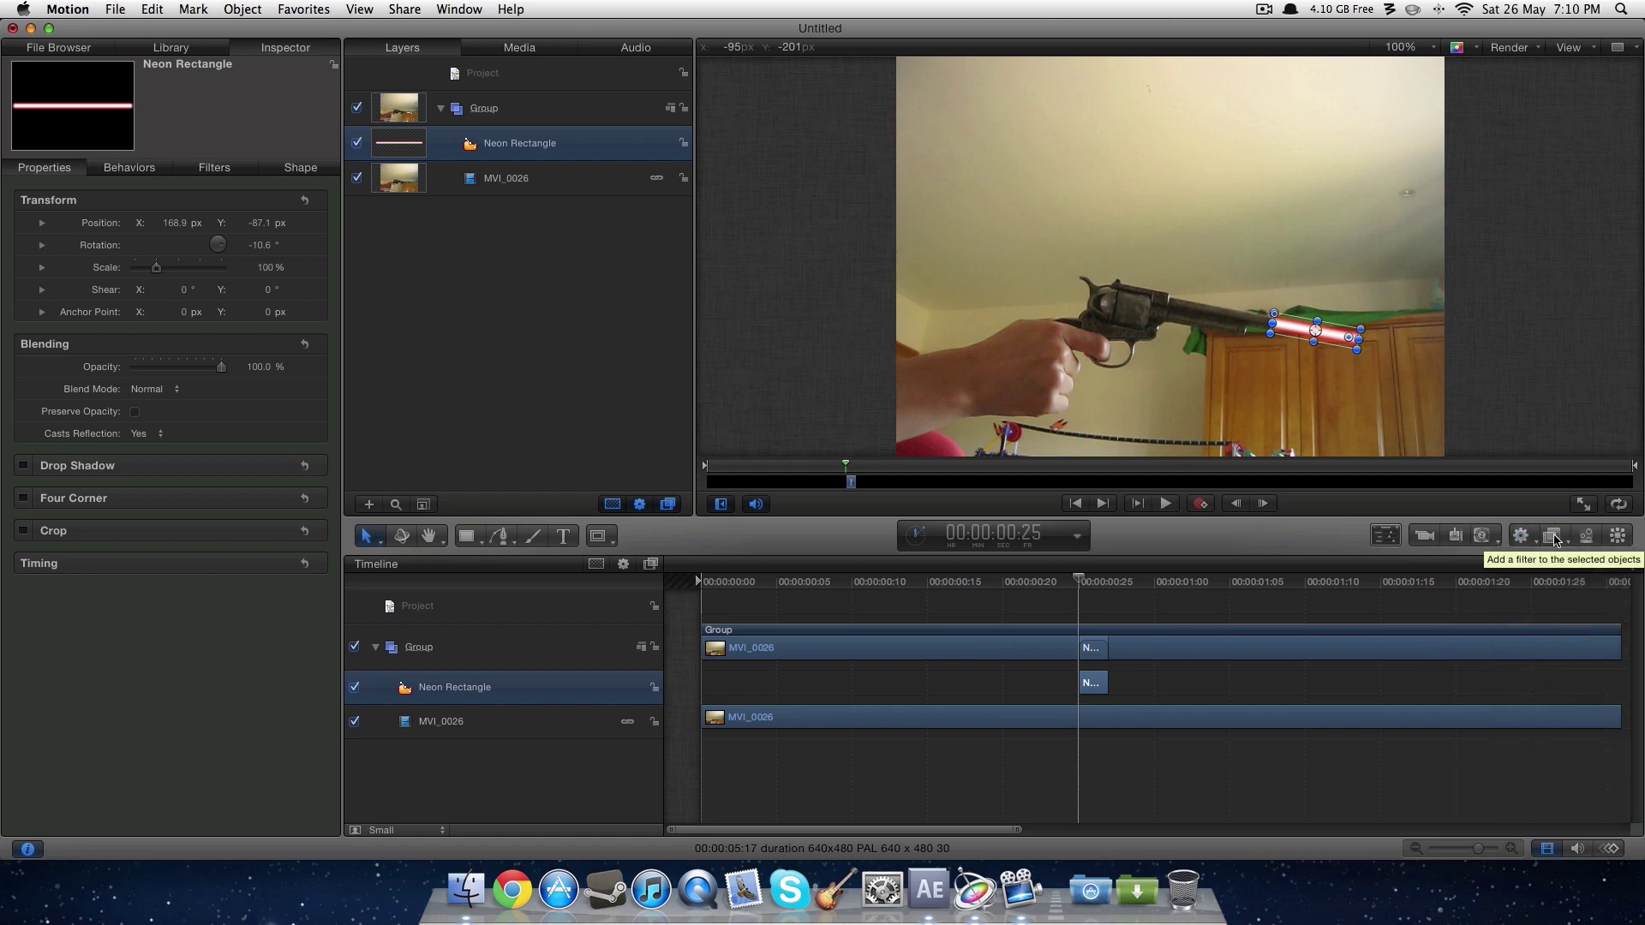
{"action": "left_click", "coordinate": [1555, 537]}
{"action": "mouse_move", "coordinate": [1534, 557]}
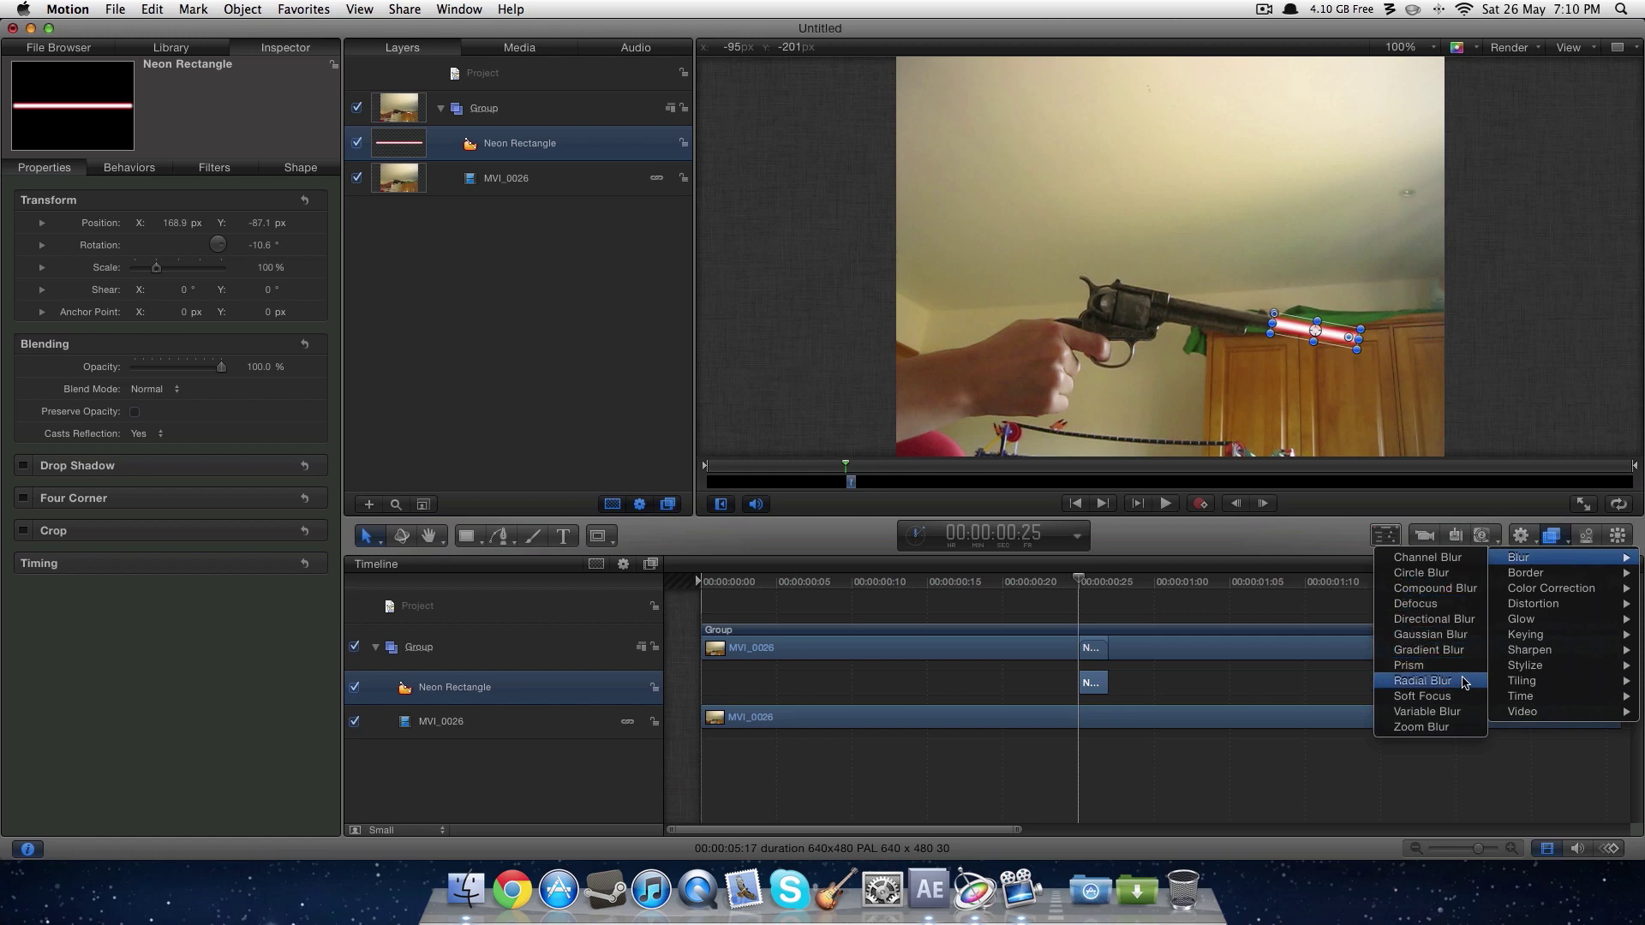
{"action": "left_click", "coordinate": [1448, 629]}
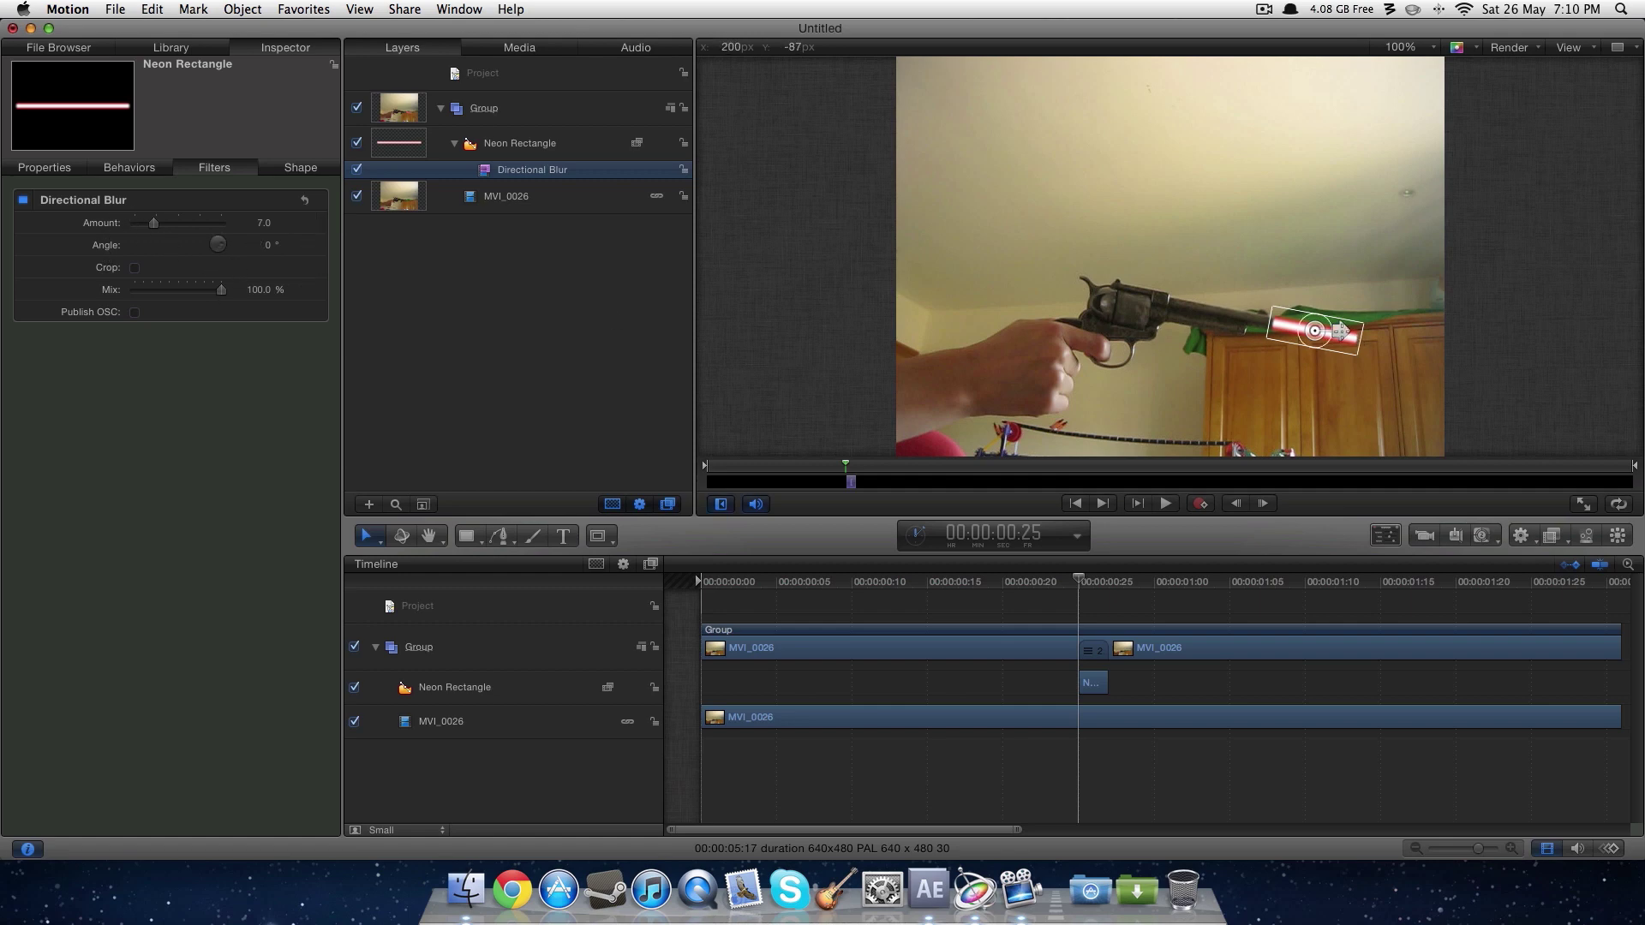
{"action": "left_click_drag", "start_coordinate": [1342, 332], "coordinate": [1371, 342]}
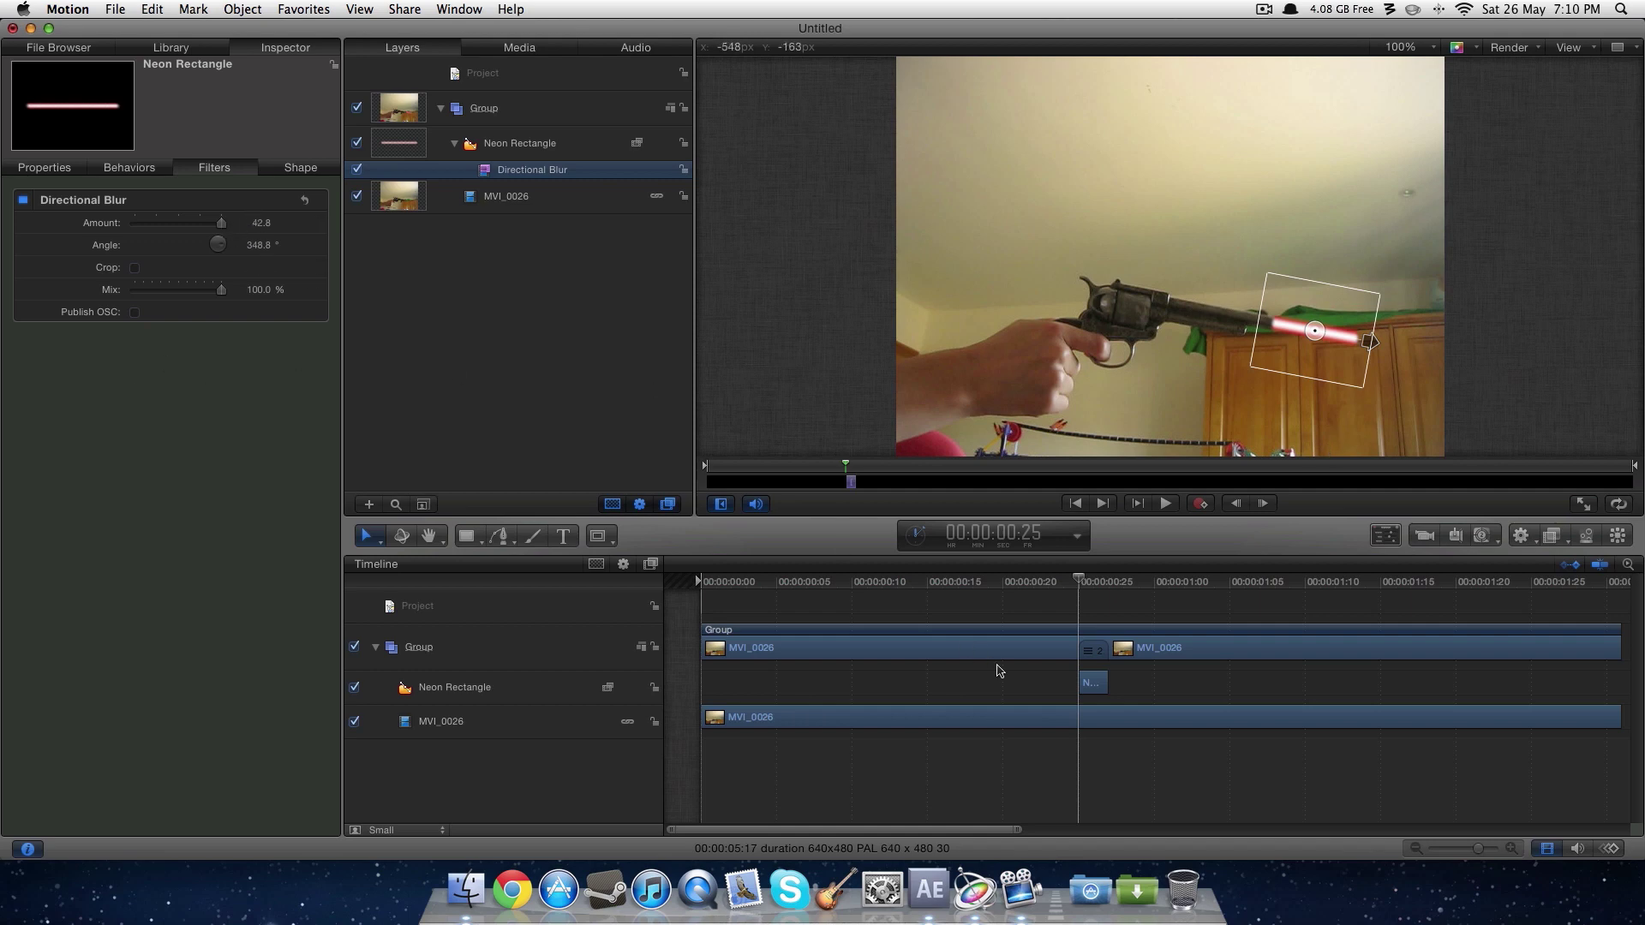
Record a position keyframe at 00:00:00:26, moving the neon rectangle along the barrel's line to about X 350 px, Y -121 px.
{"action": "left_click", "coordinate": [1095, 688]}
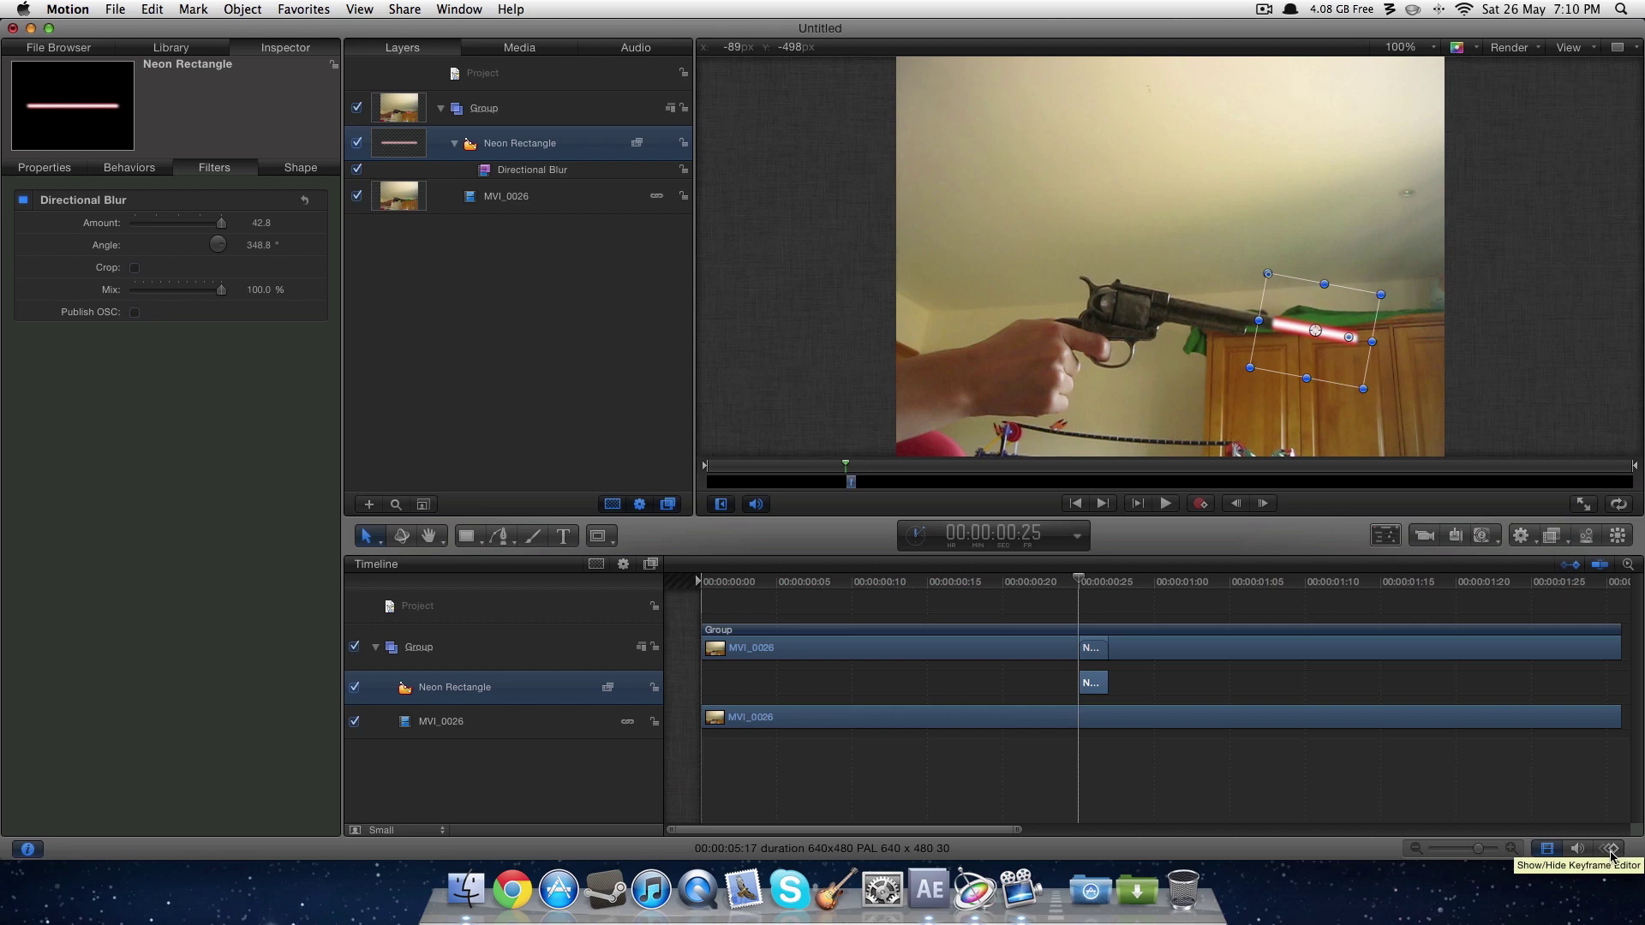
{"action": "left_click", "coordinate": [60, 169]}
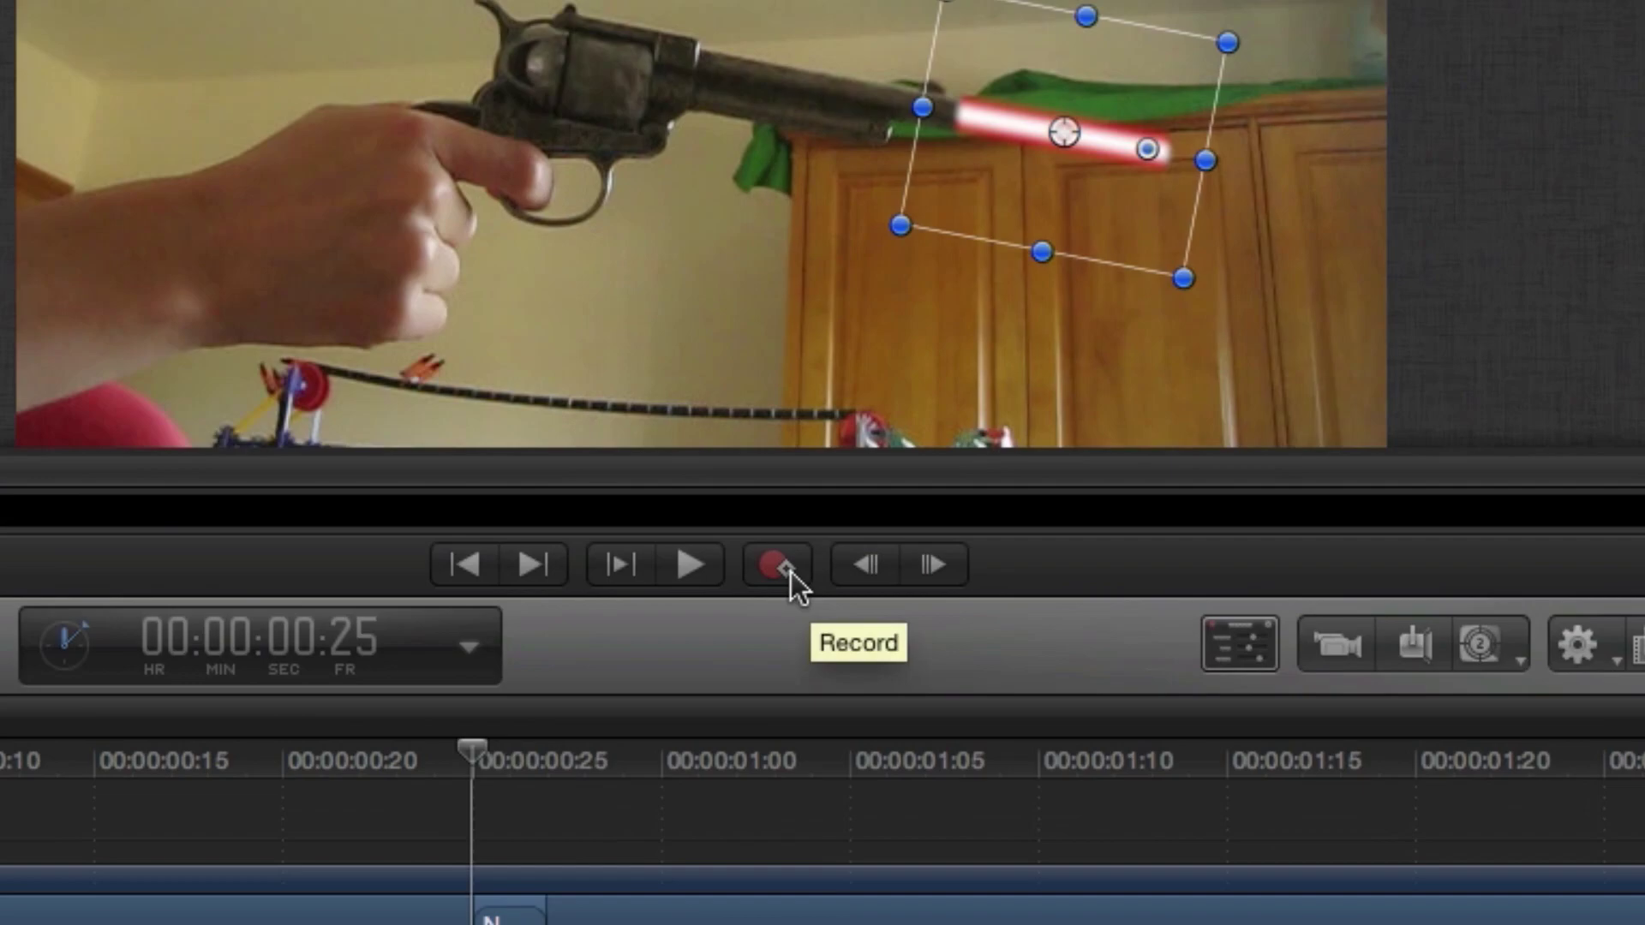
{"action": "left_click", "coordinate": [1202, 505]}
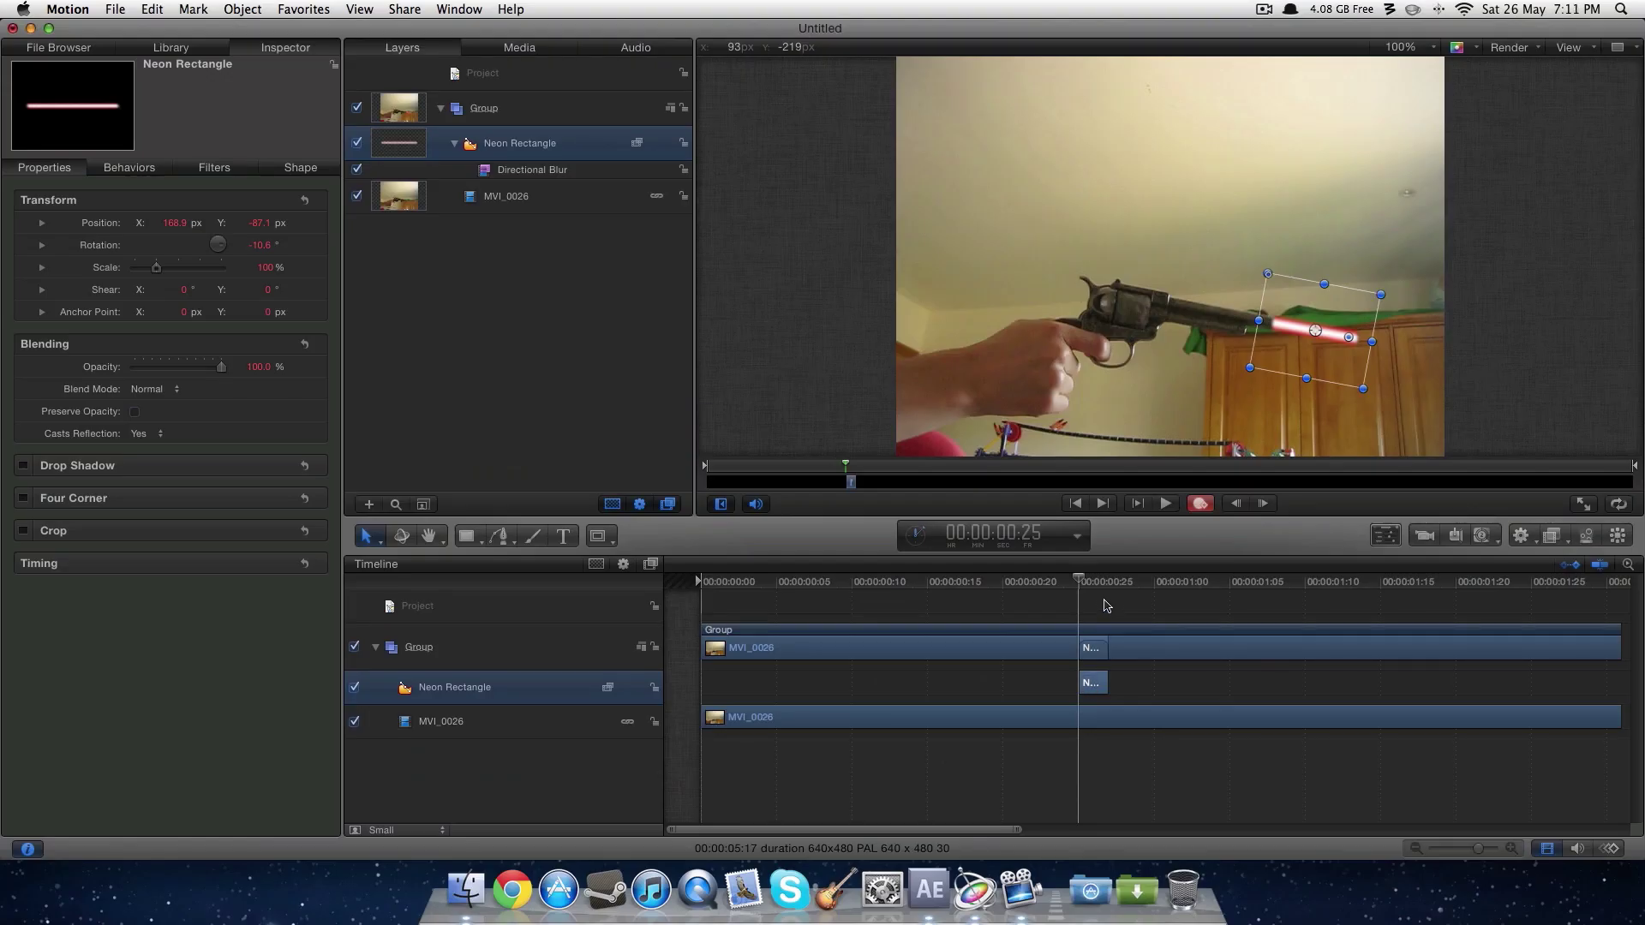
{"action": "left_click_drag", "start_coordinate": [1082, 584], "coordinate": [1094, 582]}
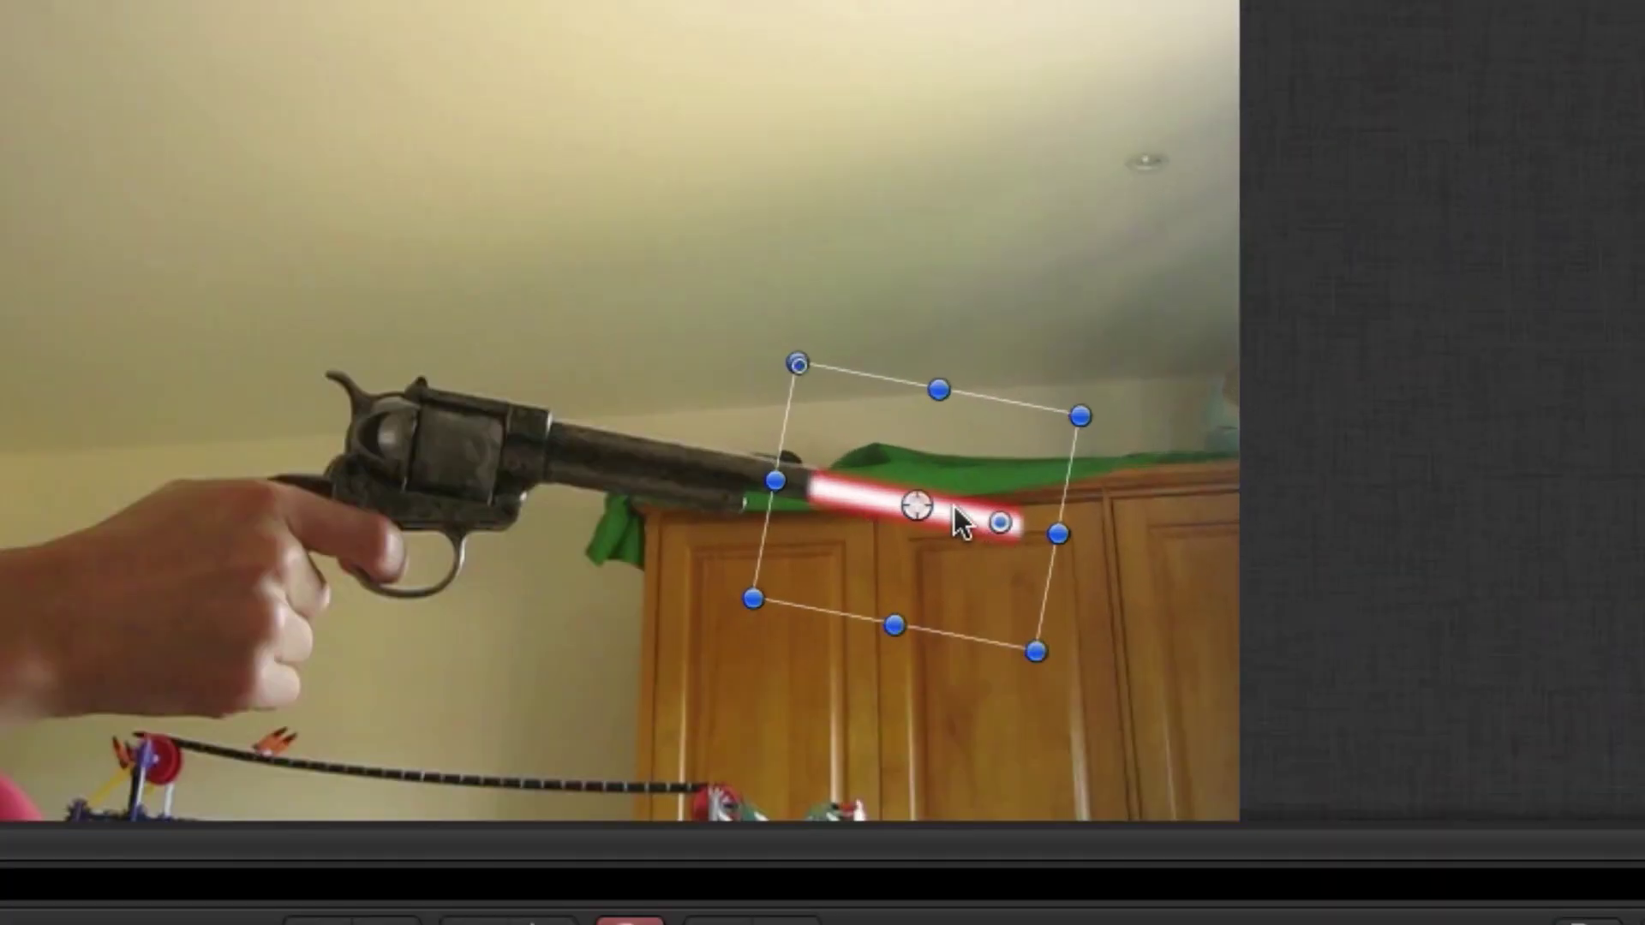
{"action": "mouse_move", "coordinate": [954, 507]}
{"action": "left_mouse_down"}
{"action": "mouse_move", "coordinate": [1303, 588]}
{"action": "mouse_move", "coordinate": [1342, 579]}
{"action": "left_mouse_up"}
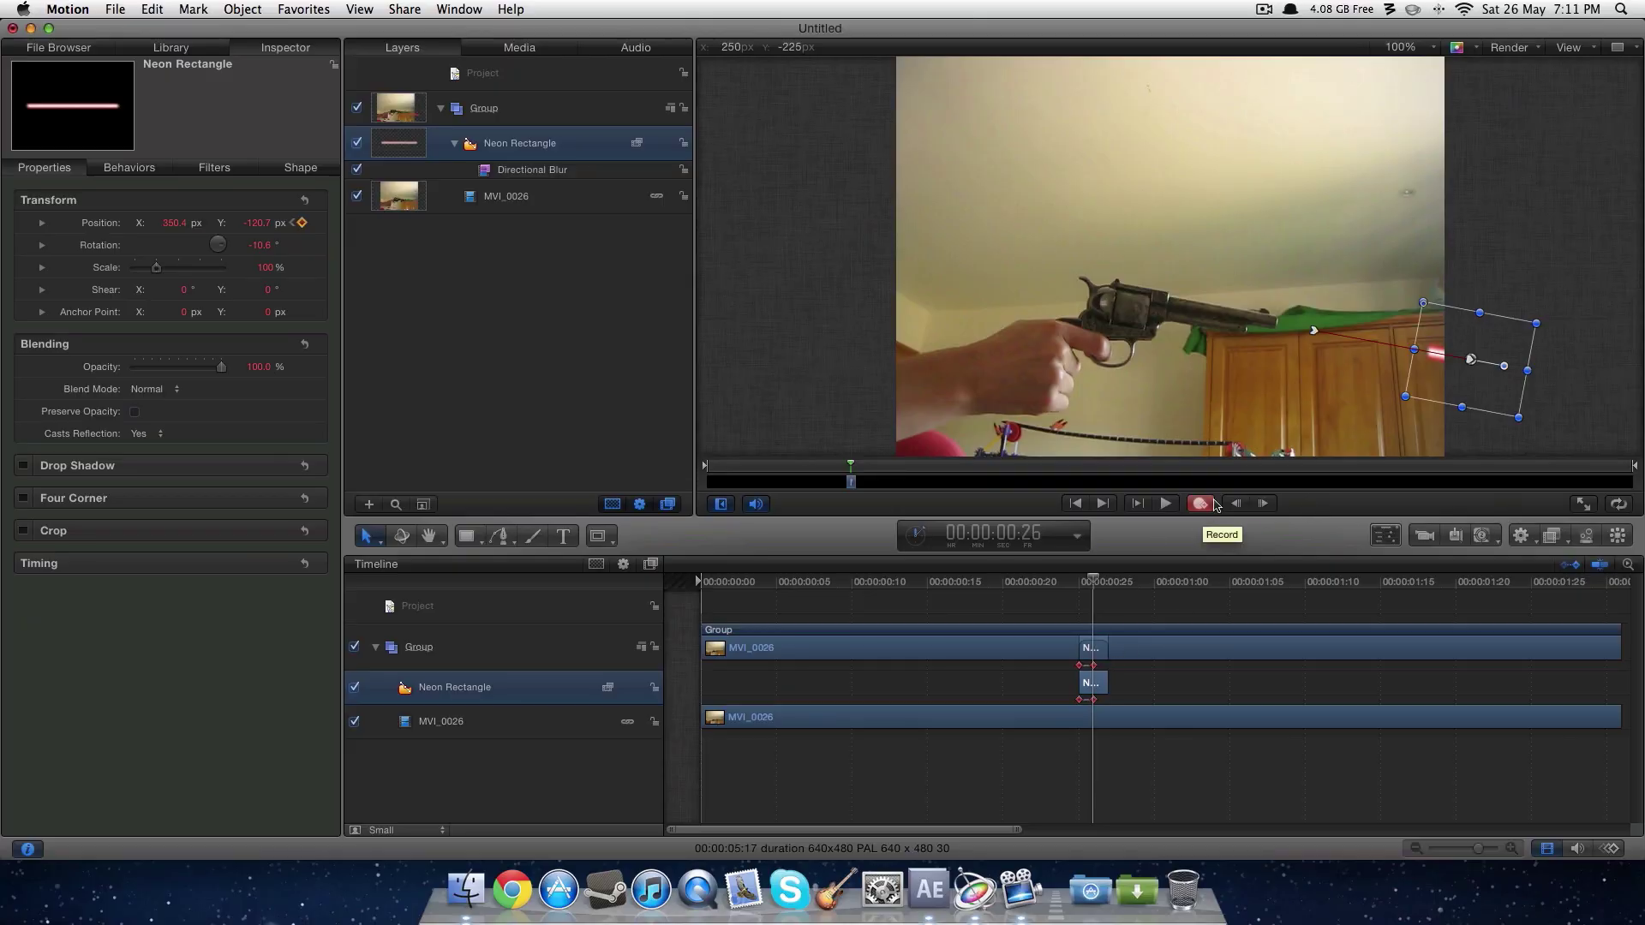
Check the laser shot's motion frame by frame and play the clip from the start.
{"action": "key", "text": "Left"}
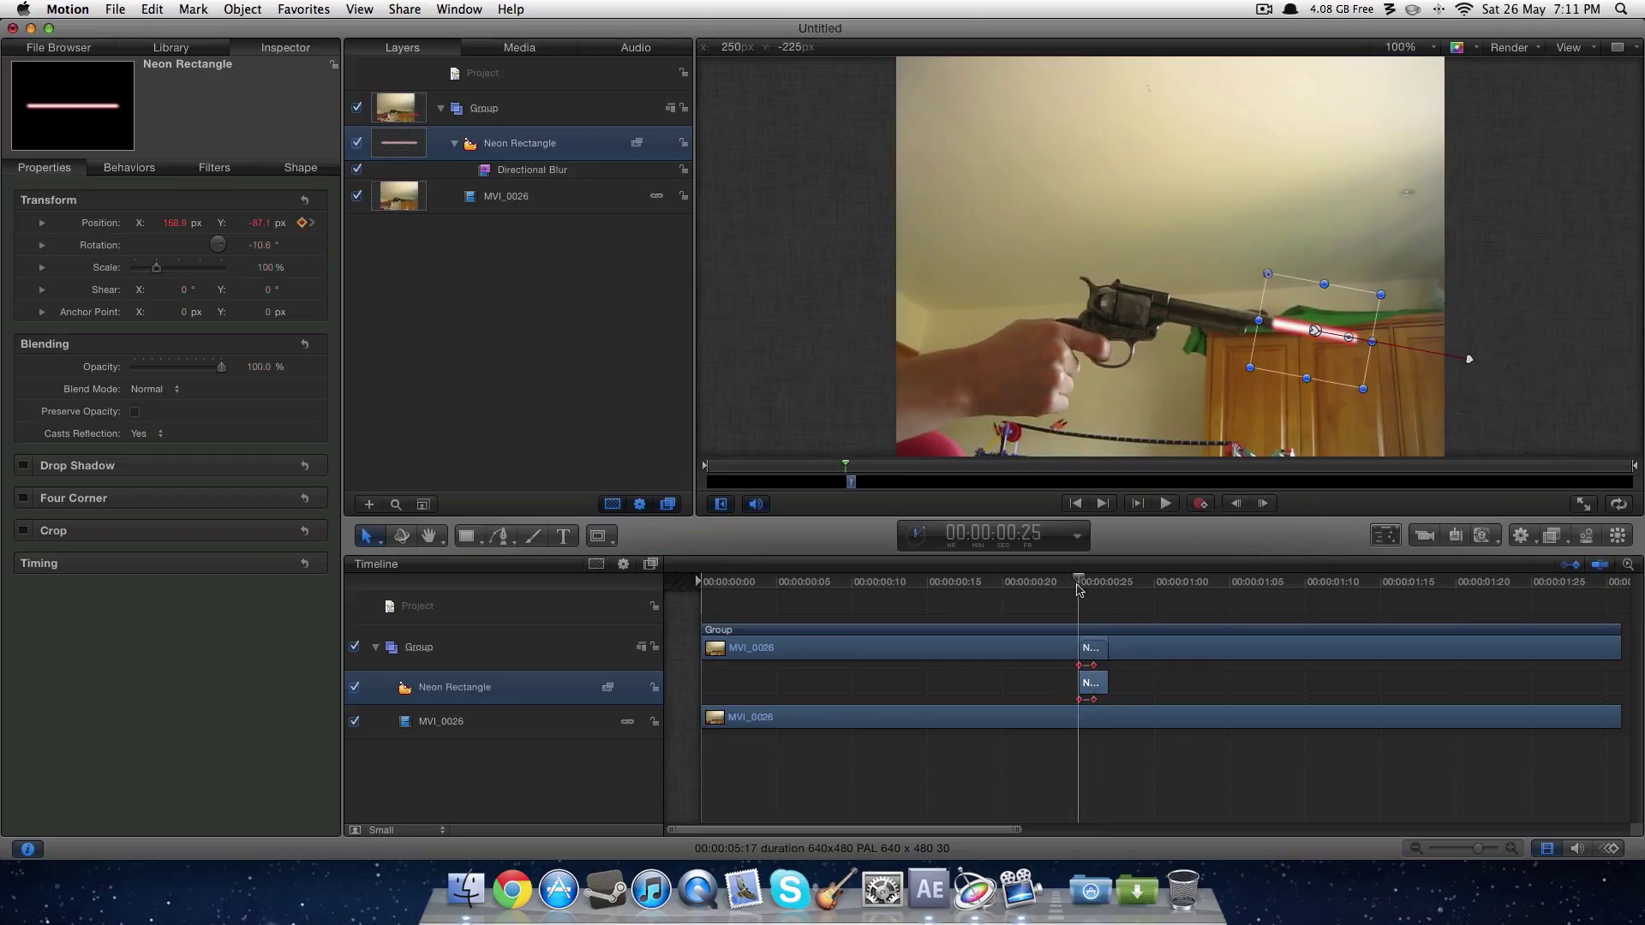
{"action": "key", "text": "Right"}
{"action": "key", "text": "Left"}
{"action": "key", "text": "Left"}
{"action": "left_click_drag", "start_coordinate": [1075, 595], "coordinate": [1198, 625]}
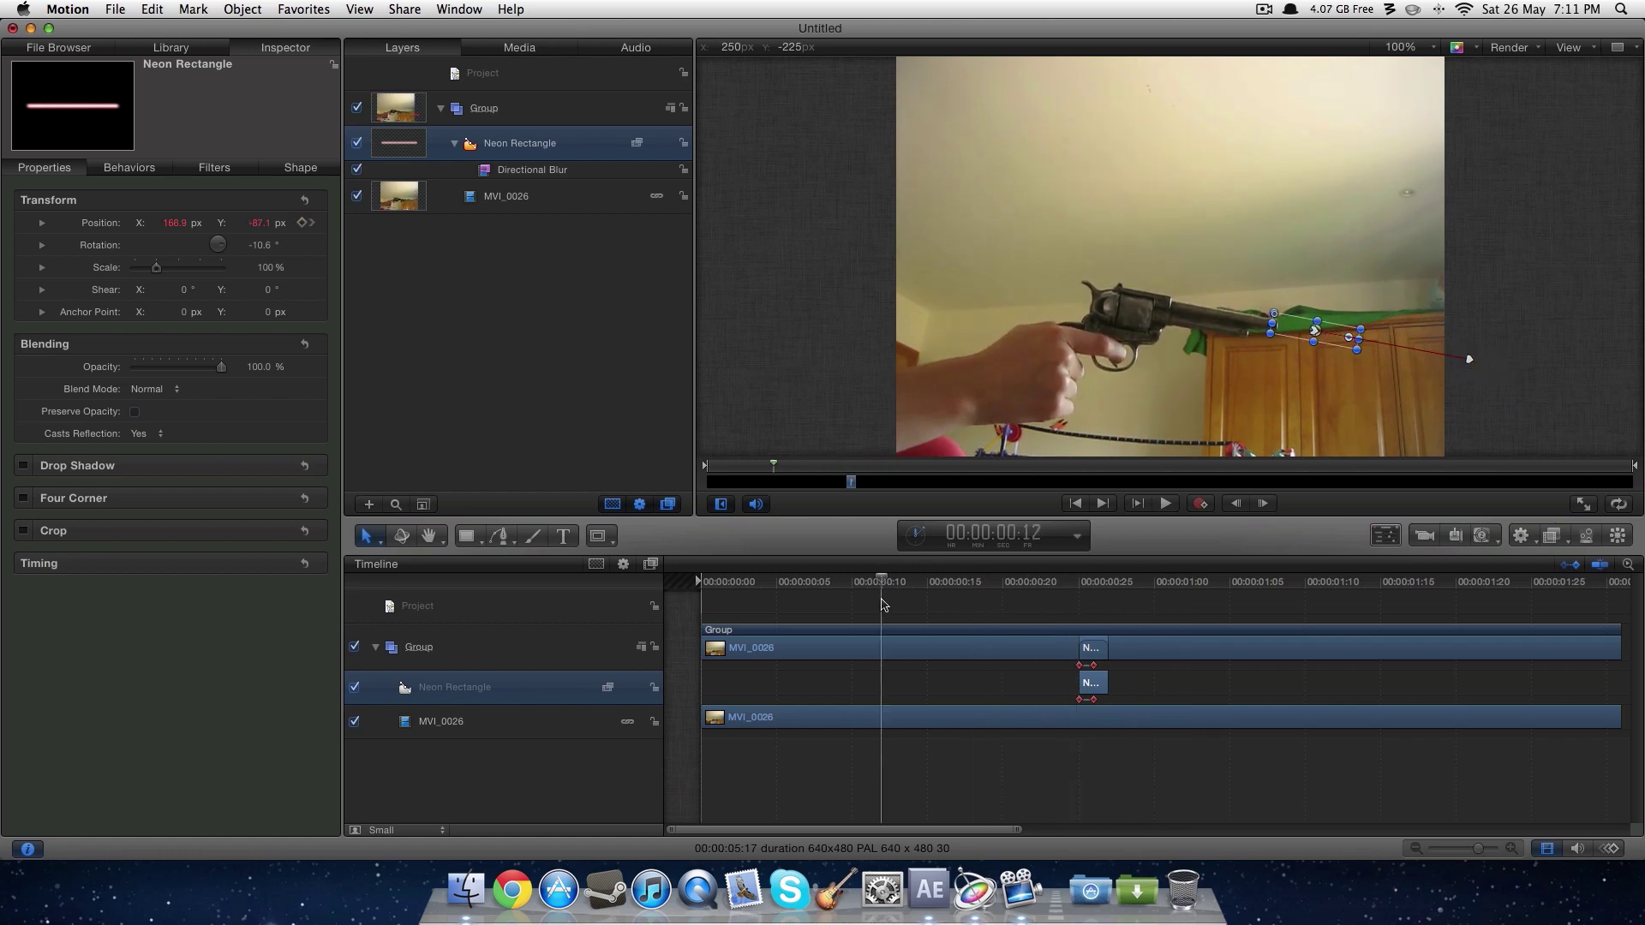
{"action": "left_click", "coordinate": [1102, 779]}
{"action": "key", "text": "Home"}
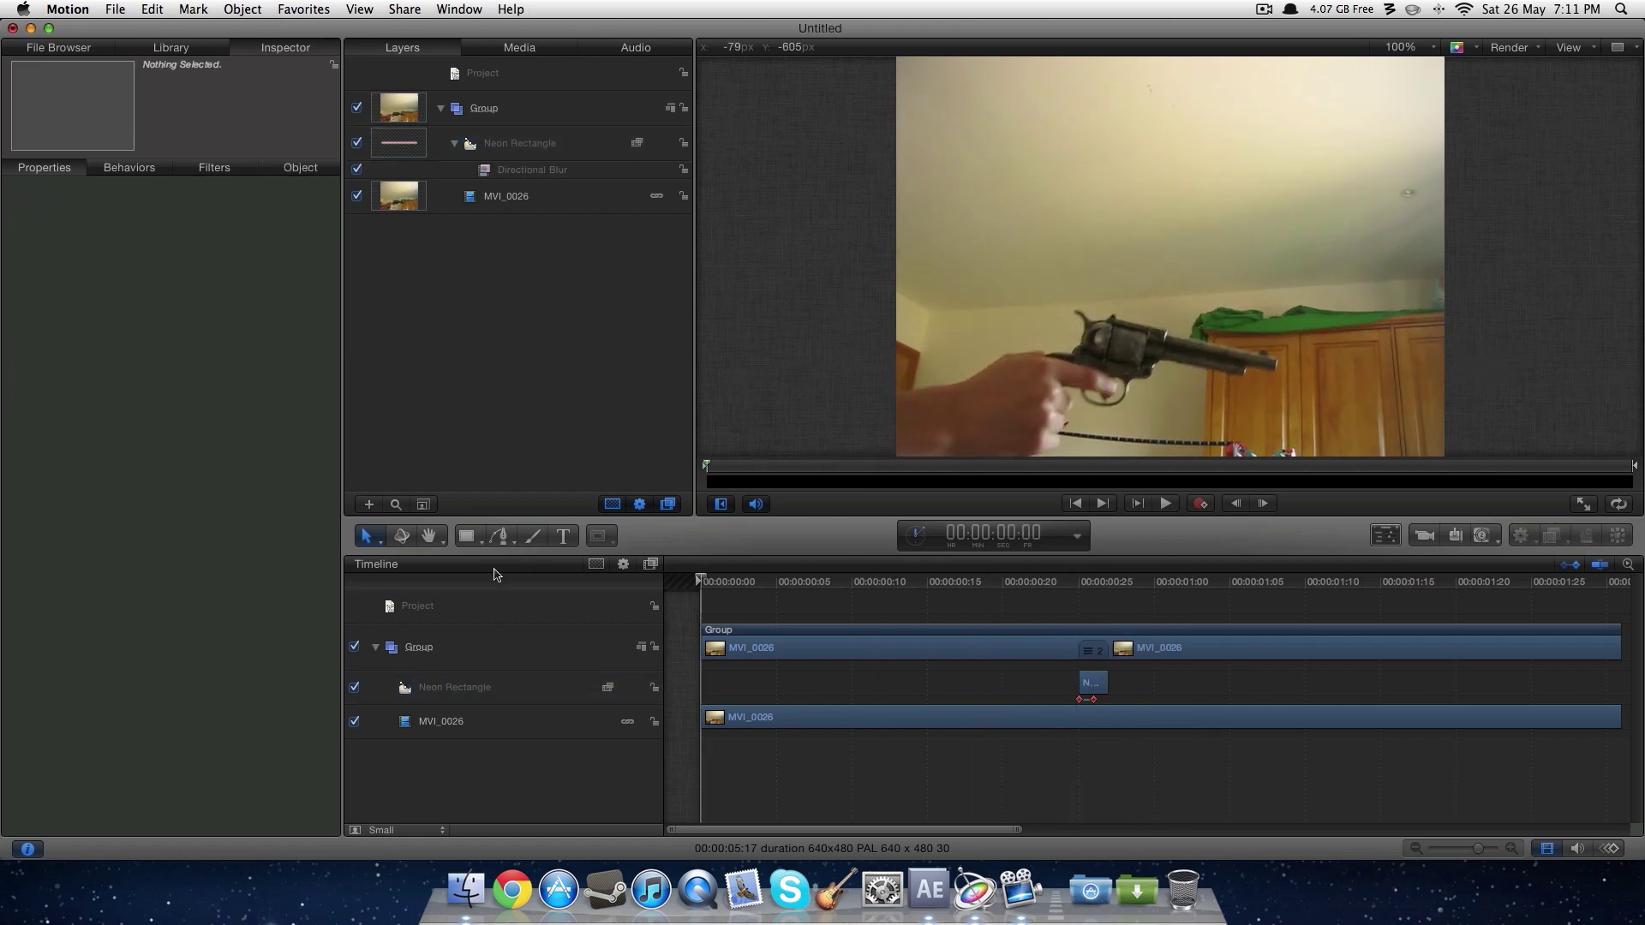
{"action": "key", "text": "space"}
{"action": "key", "text": "space"}
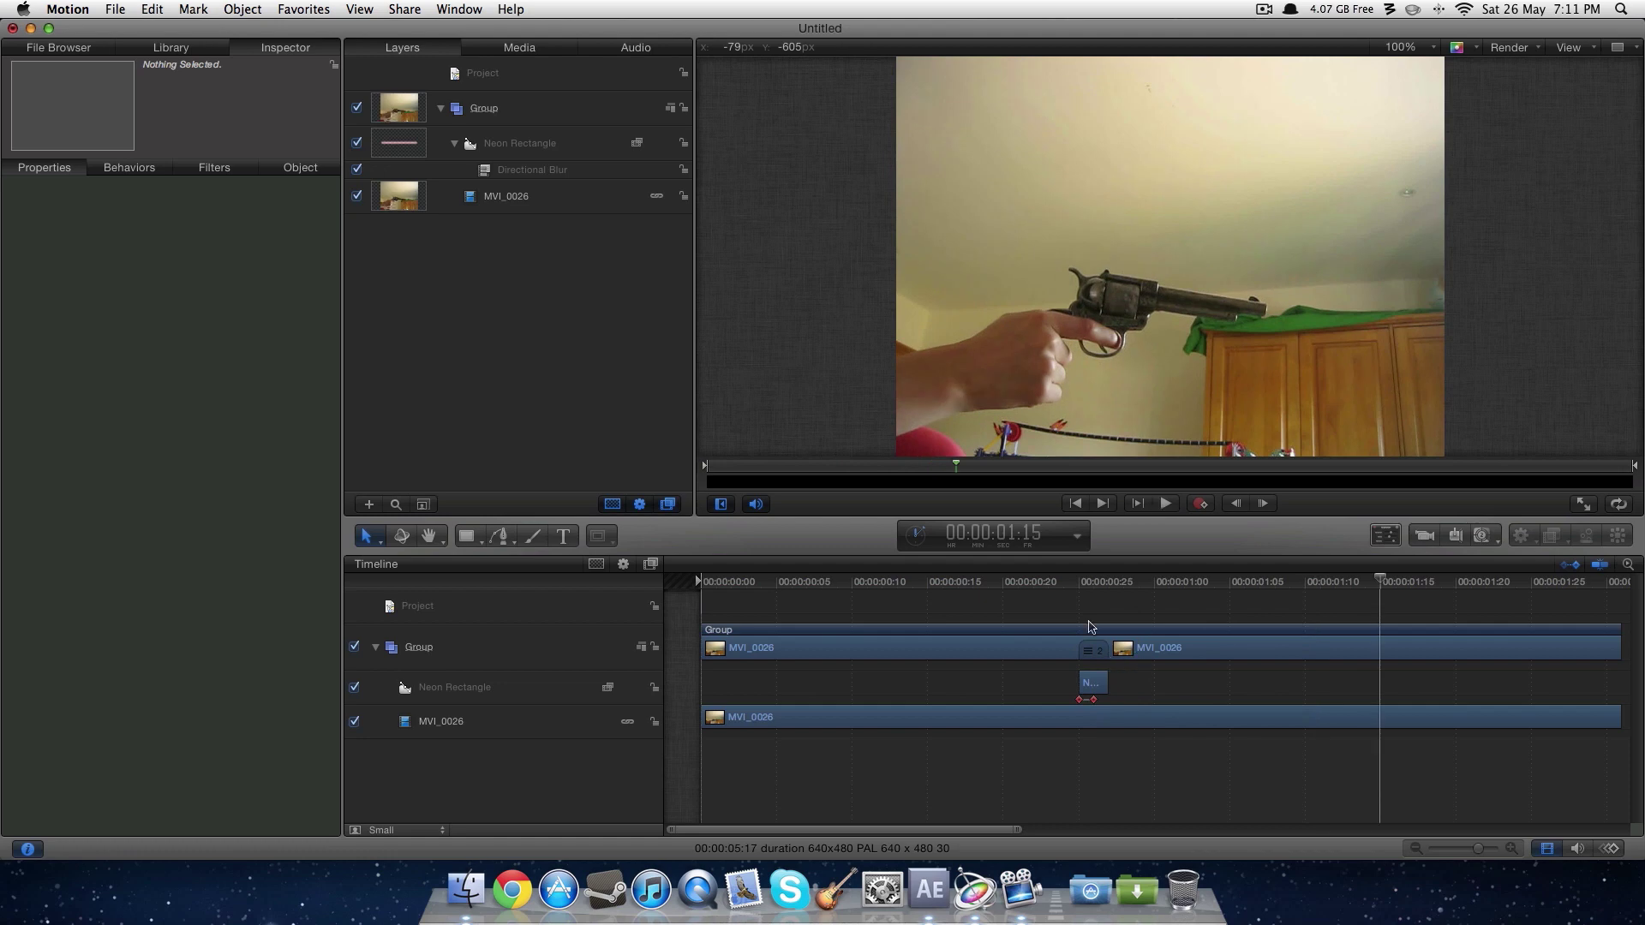
At 00:00:00:25, turn off and delete the Directional Blur filter on the neon rectangle.
{"action": "left_click", "coordinate": [1082, 588]}
{"action": "left_click", "coordinate": [1094, 683]}
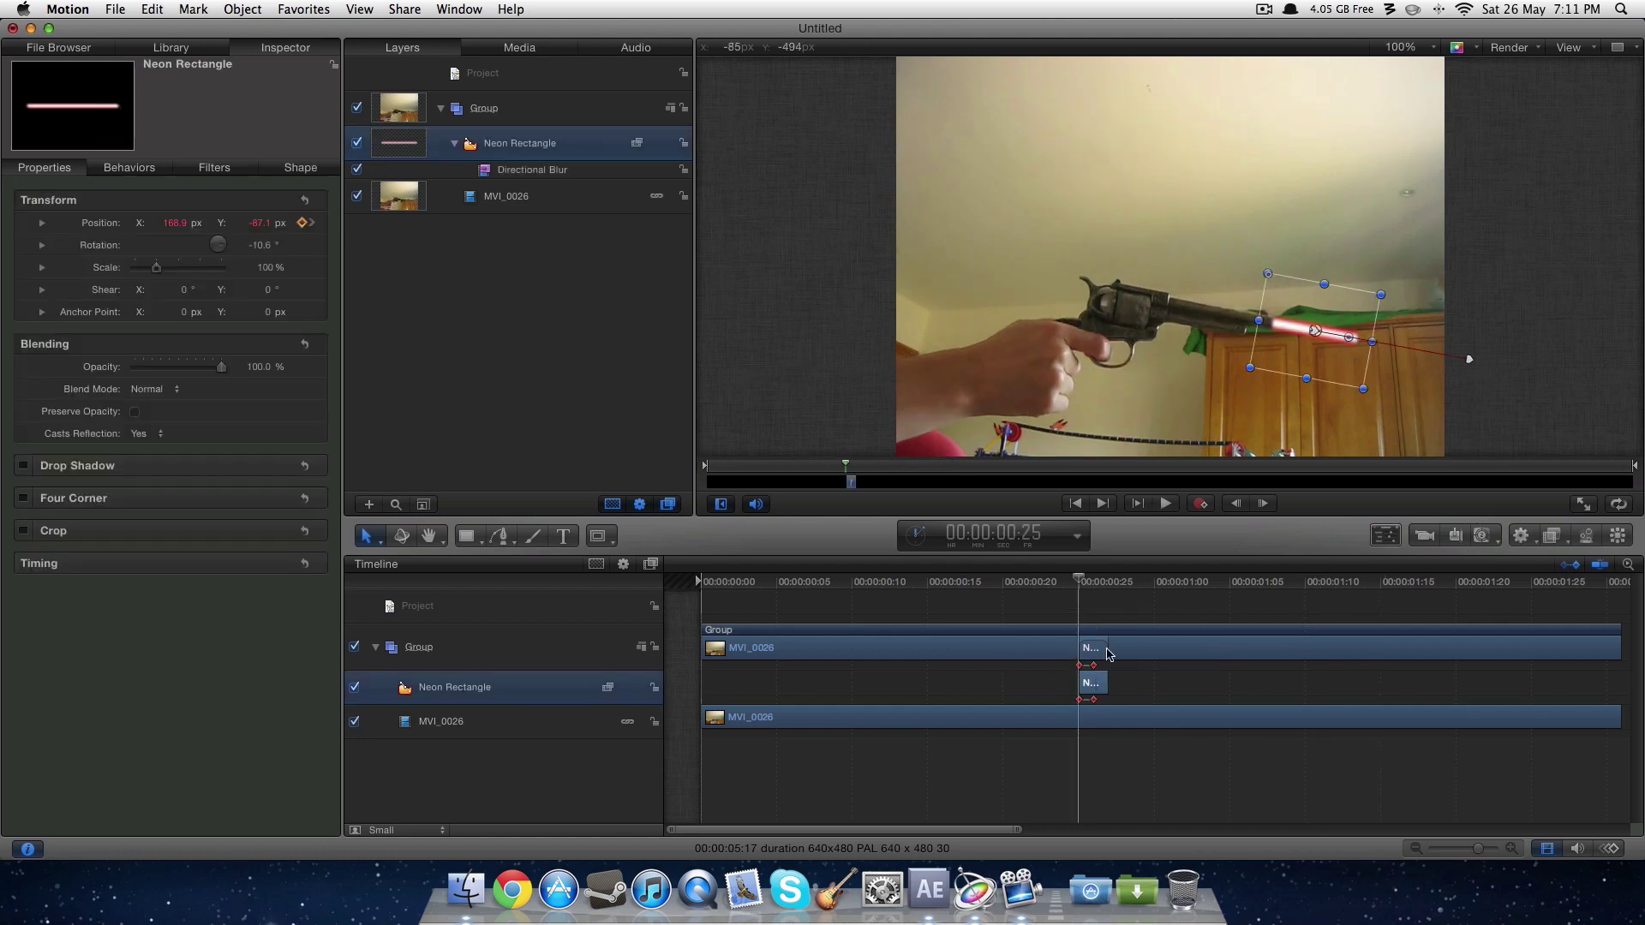
{"action": "scroll", "coordinate": [1324, 377], "scroll_direction": "up", "scroll_amount": 5}
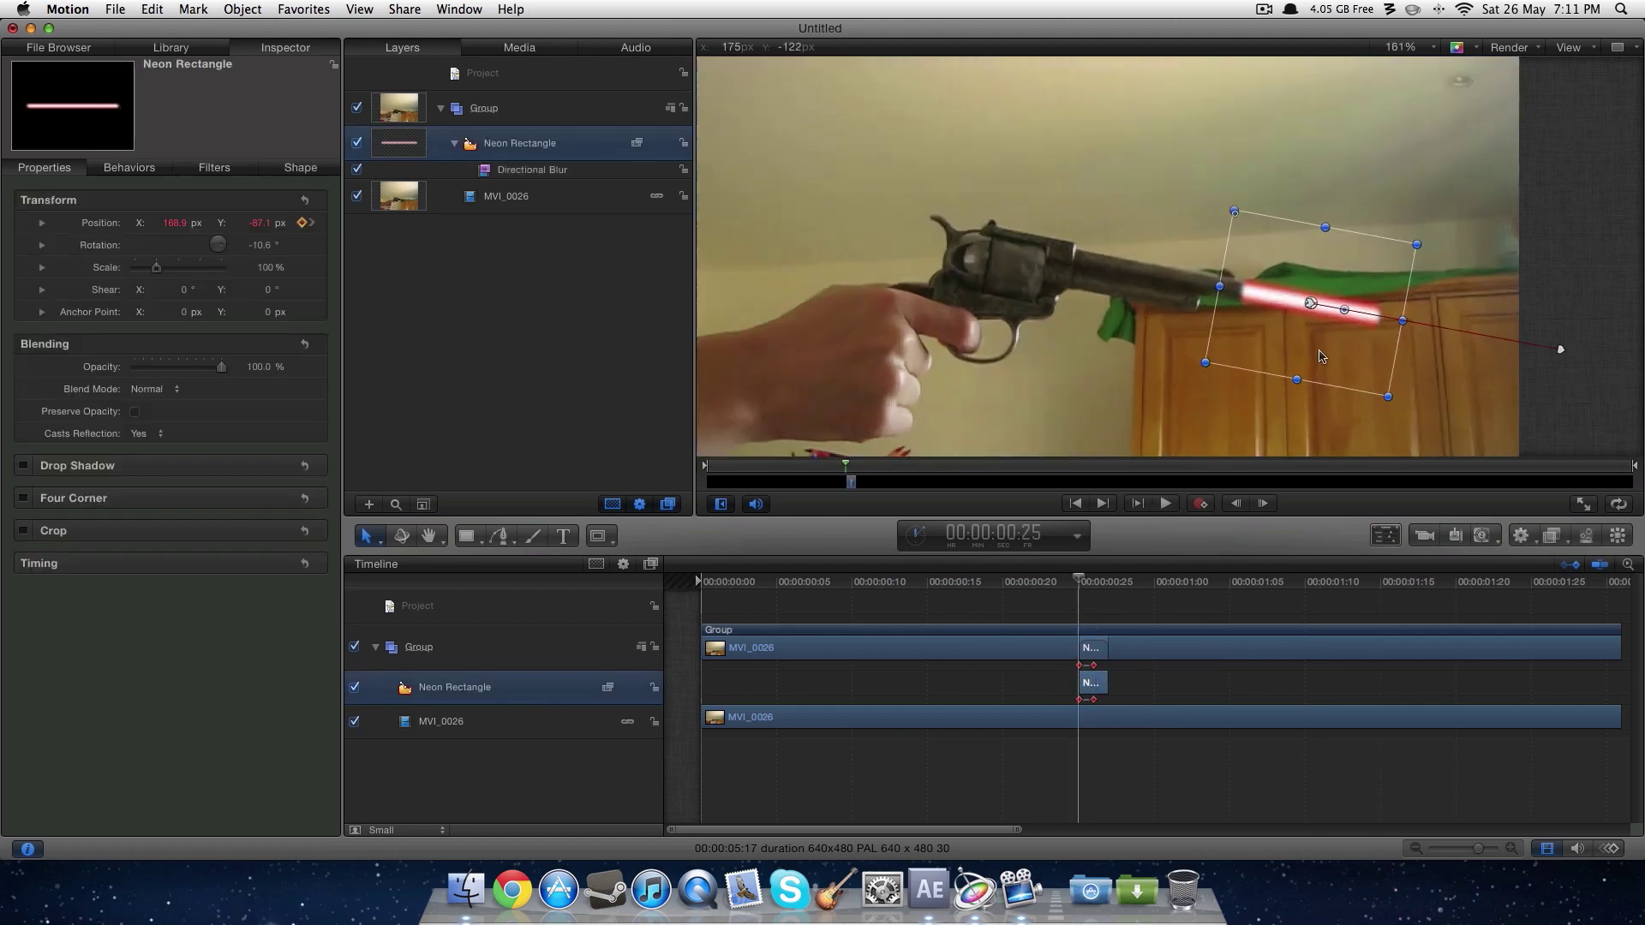
{"action": "scroll", "coordinate": [1322, 357], "scroll_direction": "up", "scroll_amount": 2}
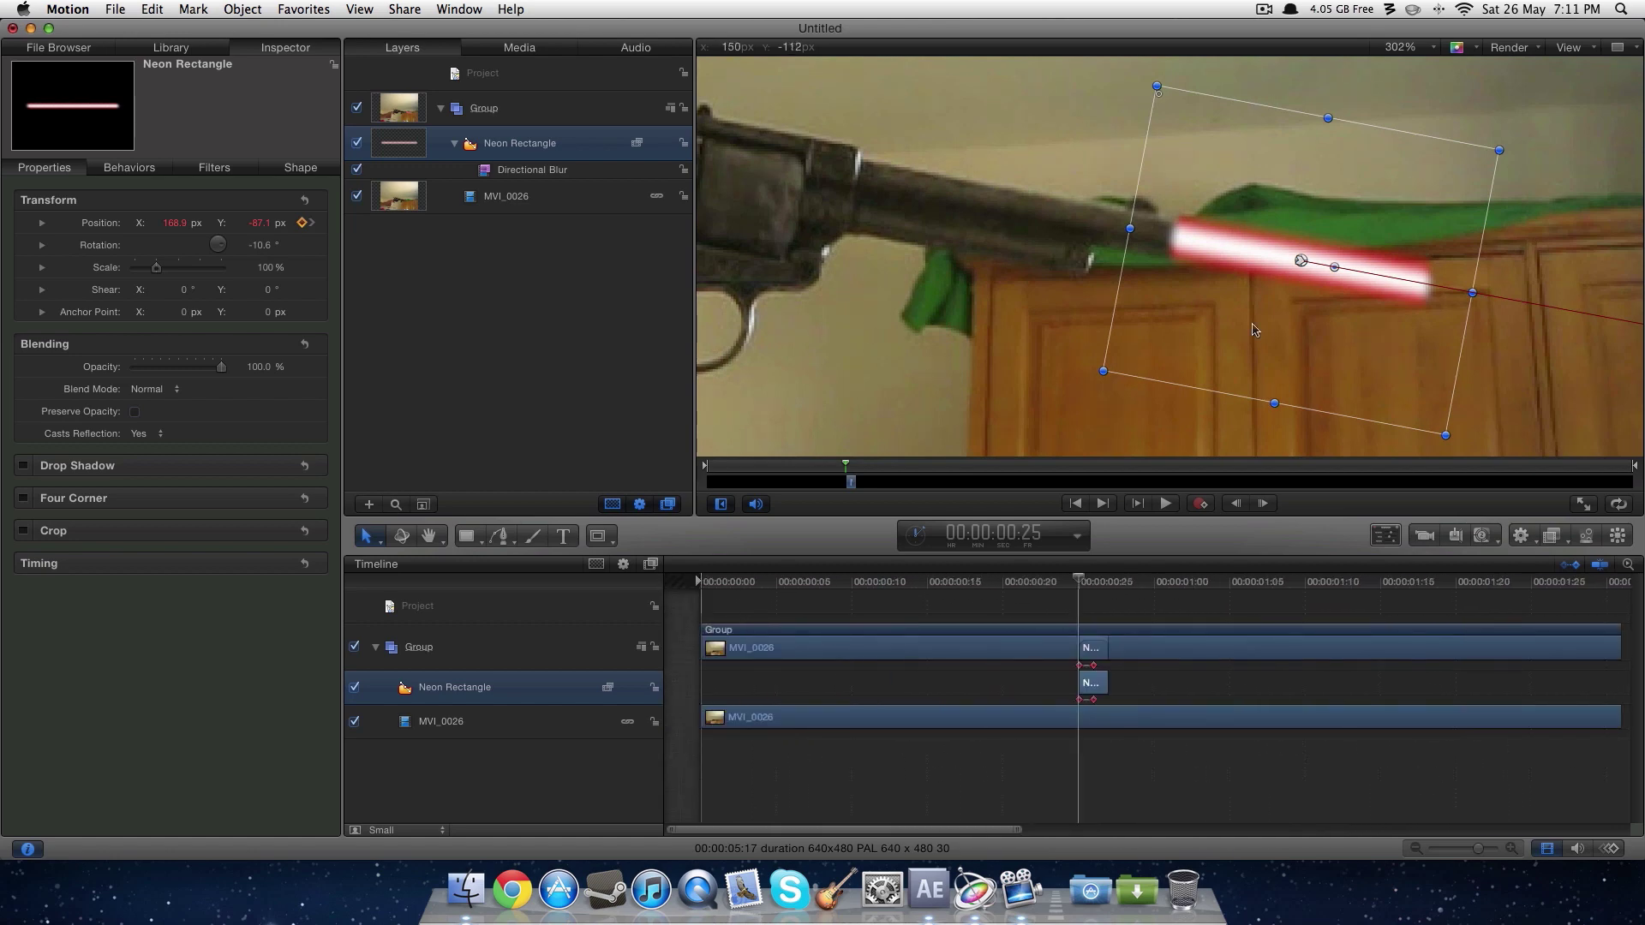
{"action": "scroll", "coordinate": [1253, 330], "scroll_direction": "right", "scroll_amount": 5}
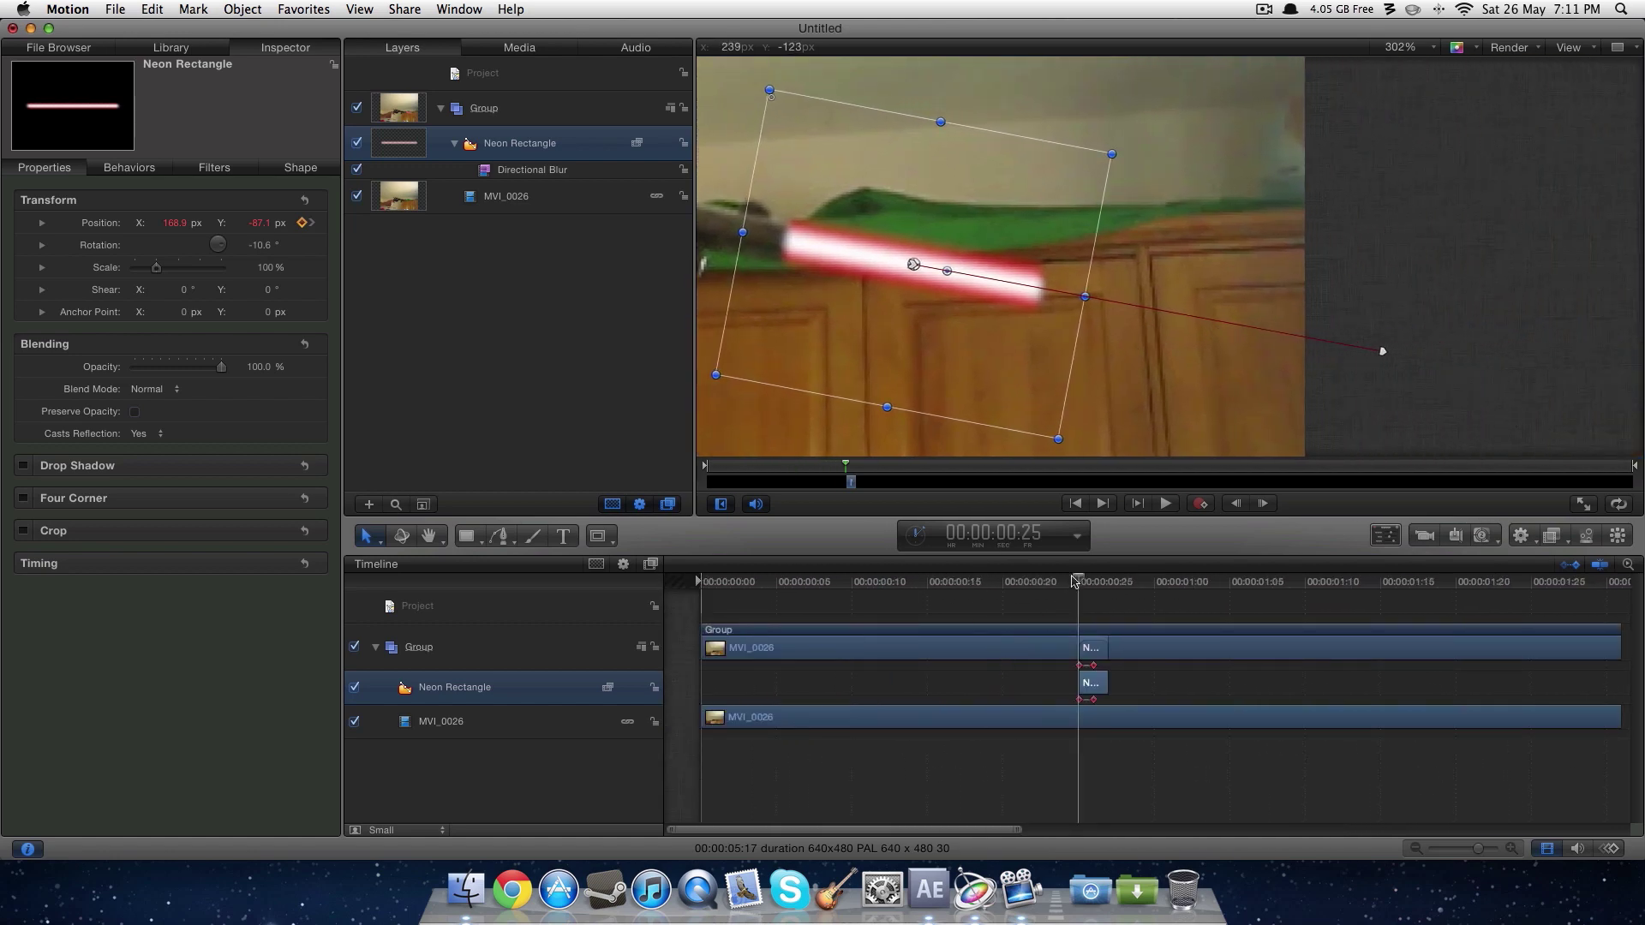
{"action": "mouse_move", "coordinate": [1076, 582]}
{"action": "left_mouse_down"}
{"action": "mouse_move", "coordinate": [1091, 582]}
{"action": "mouse_move", "coordinate": [1077, 577]}
{"action": "left_mouse_up"}
{"action": "left_click", "coordinate": [205, 167]}
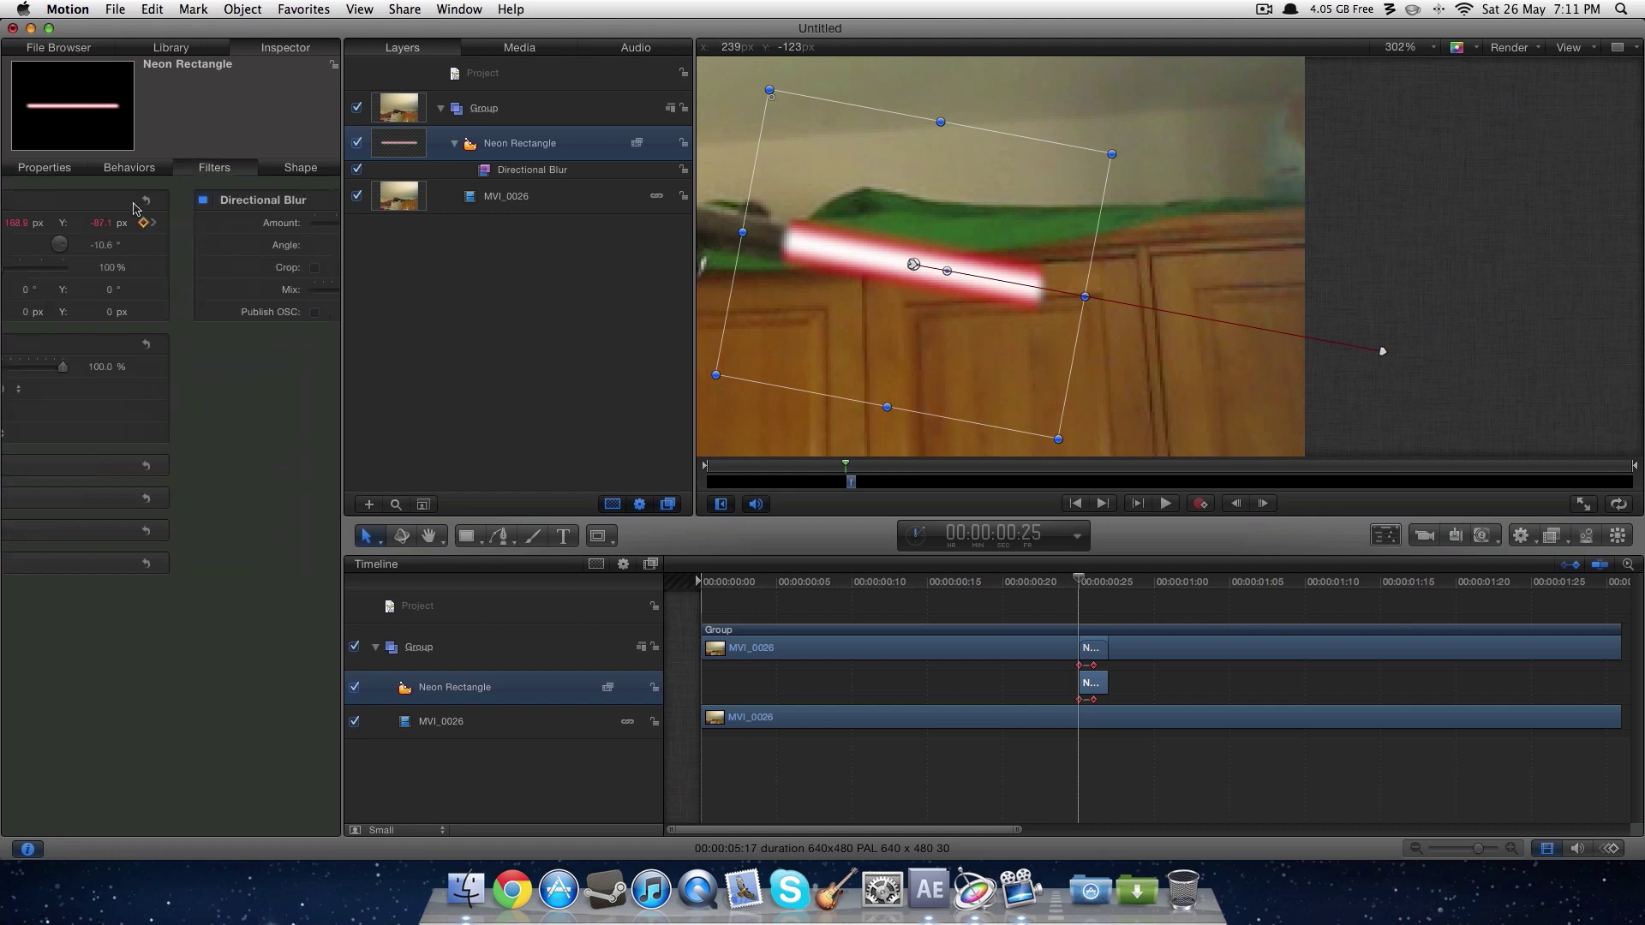
{"action": "left_click", "coordinate": [23, 201]}
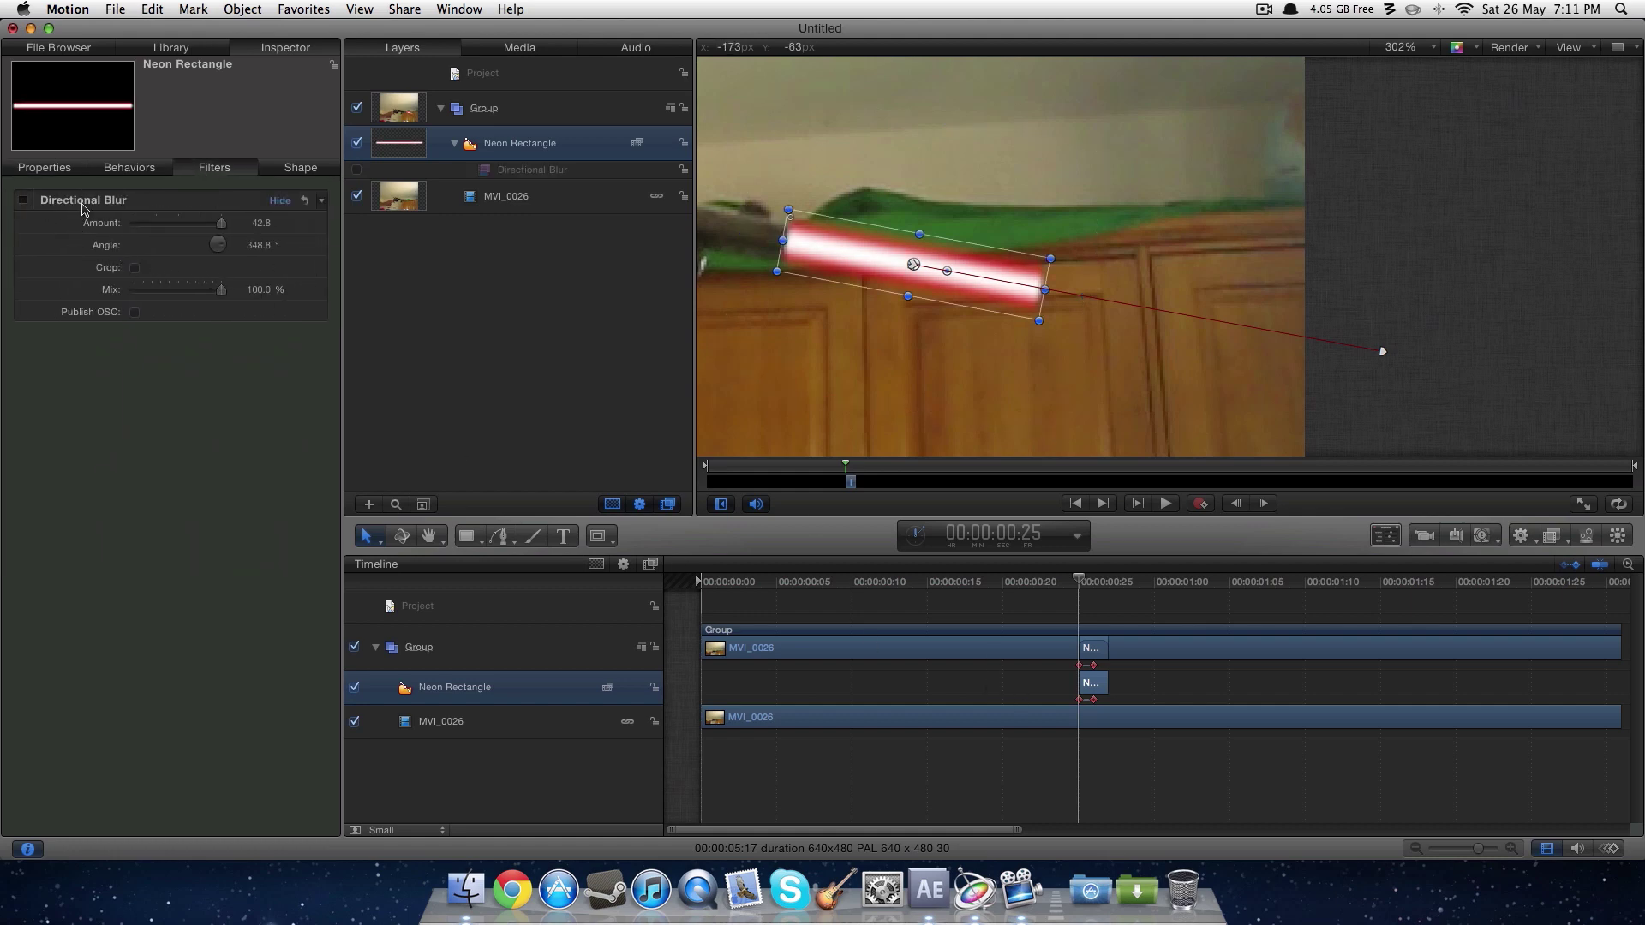
{"action": "left_click", "coordinate": [531, 168]}
{"action": "key", "text": "Delete"}
{"action": "left_click", "coordinate": [1008, 765]}
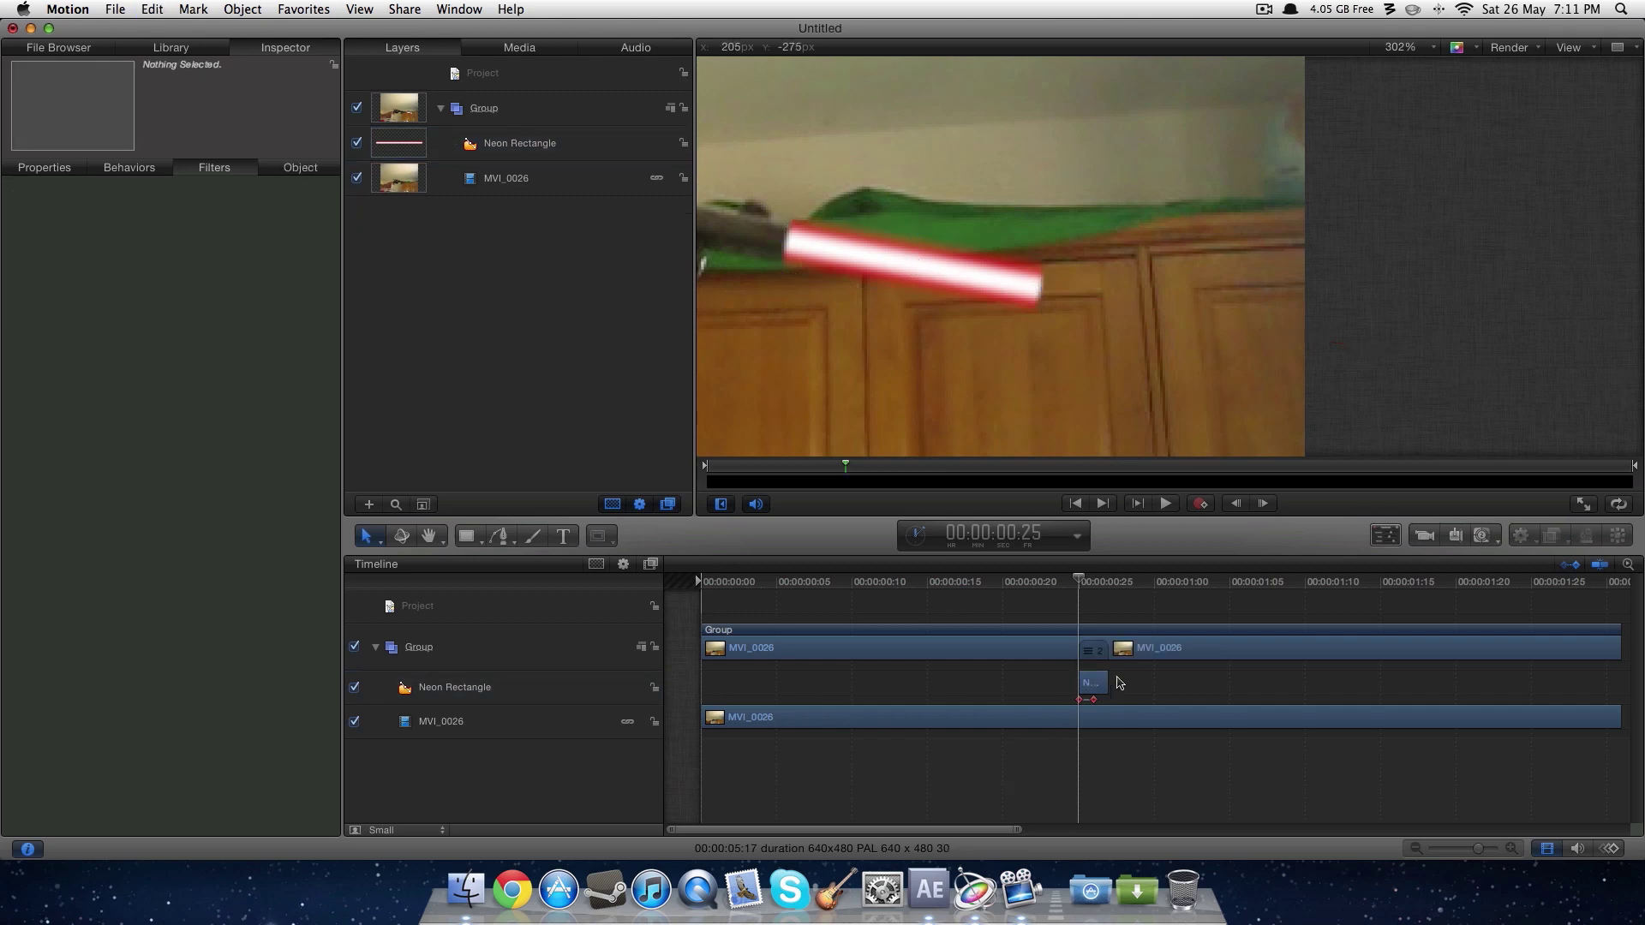
Check the unblurred laser's motion in the frames just after 00:00:00:25.
{"action": "left_click_drag", "start_coordinate": [1078, 586], "coordinate": [1093, 585]}
{"action": "mouse_move", "coordinate": [1087, 586]}
{"action": "left_mouse_down"}
{"action": "mouse_move", "coordinate": [1167, 587]}
{"action": "mouse_move", "coordinate": [1078, 589]}
{"action": "left_mouse_up"}
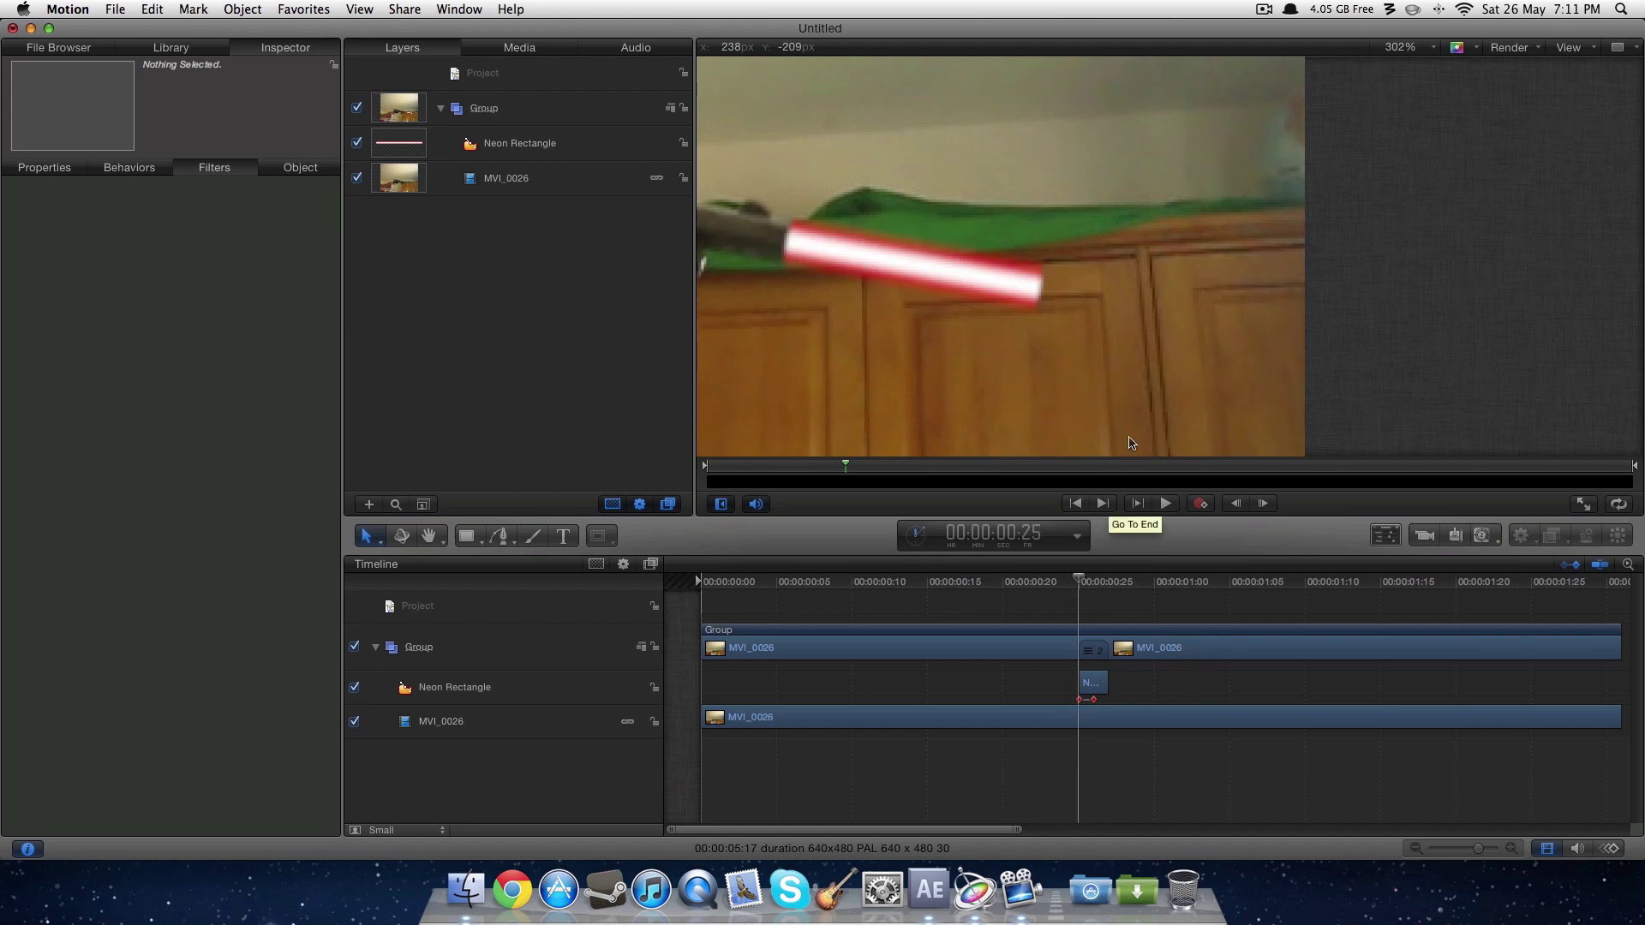
{"action": "left_click", "coordinate": [1409, 47]}
{"action": "left_click", "coordinate": [1444, 232]}
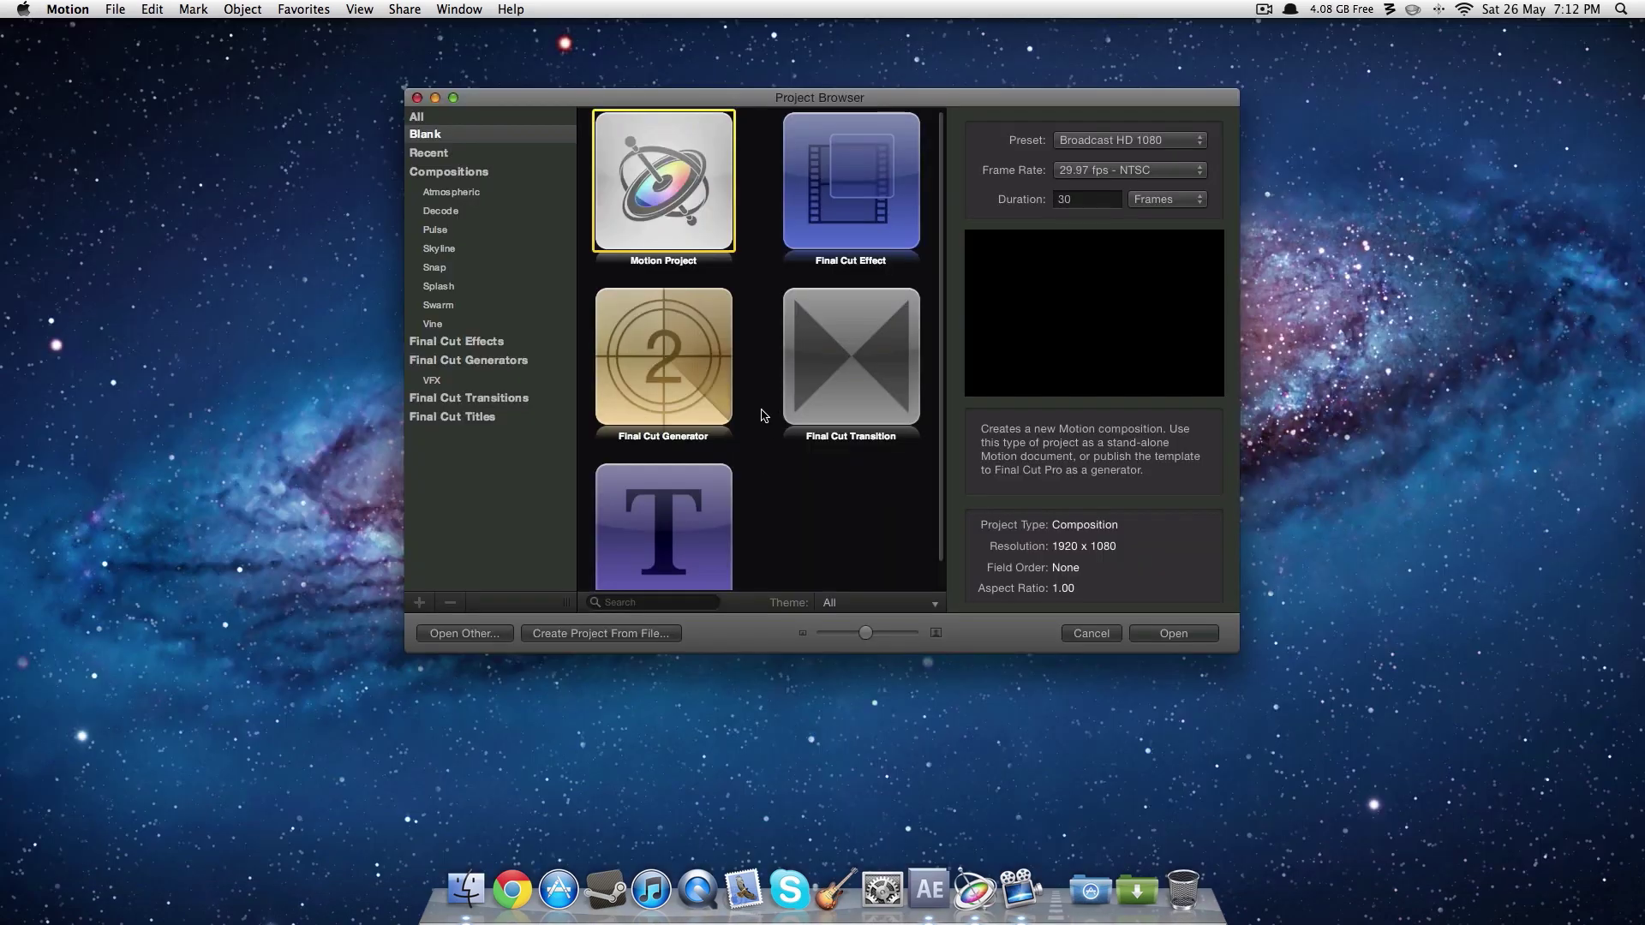
Create a new Final Cut Generator project with the Broadcast HD 1080 preset and a frame rate of 30 fps.
{"action": "left_click", "coordinate": [691, 360]}
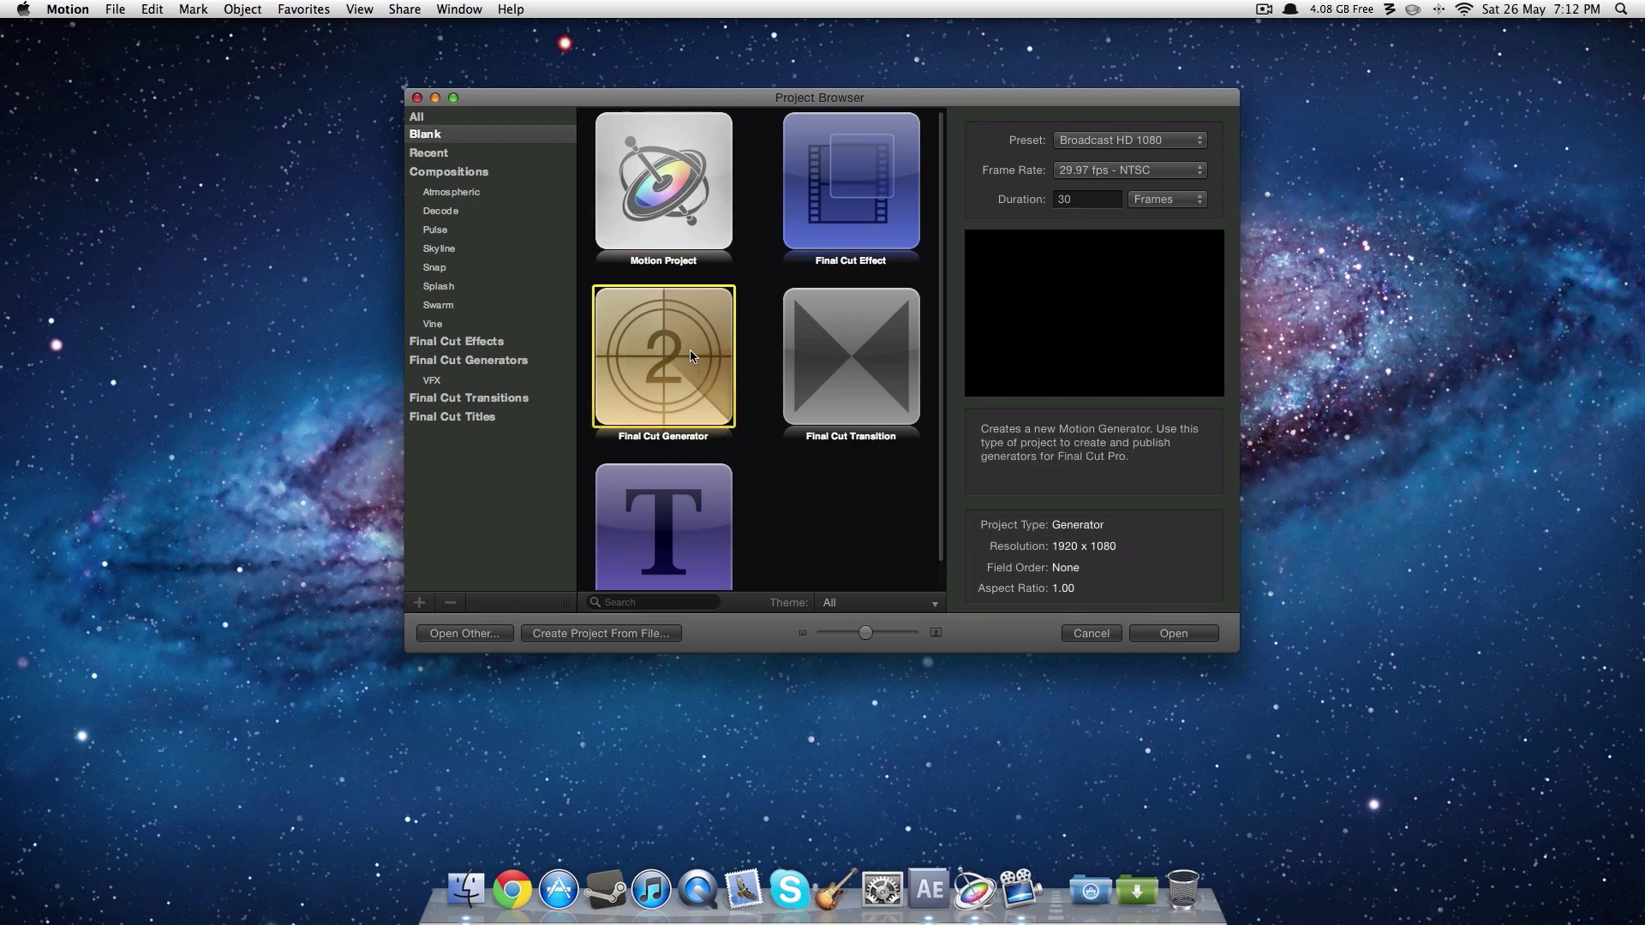
{"action": "left_click", "coordinate": [1180, 141]}
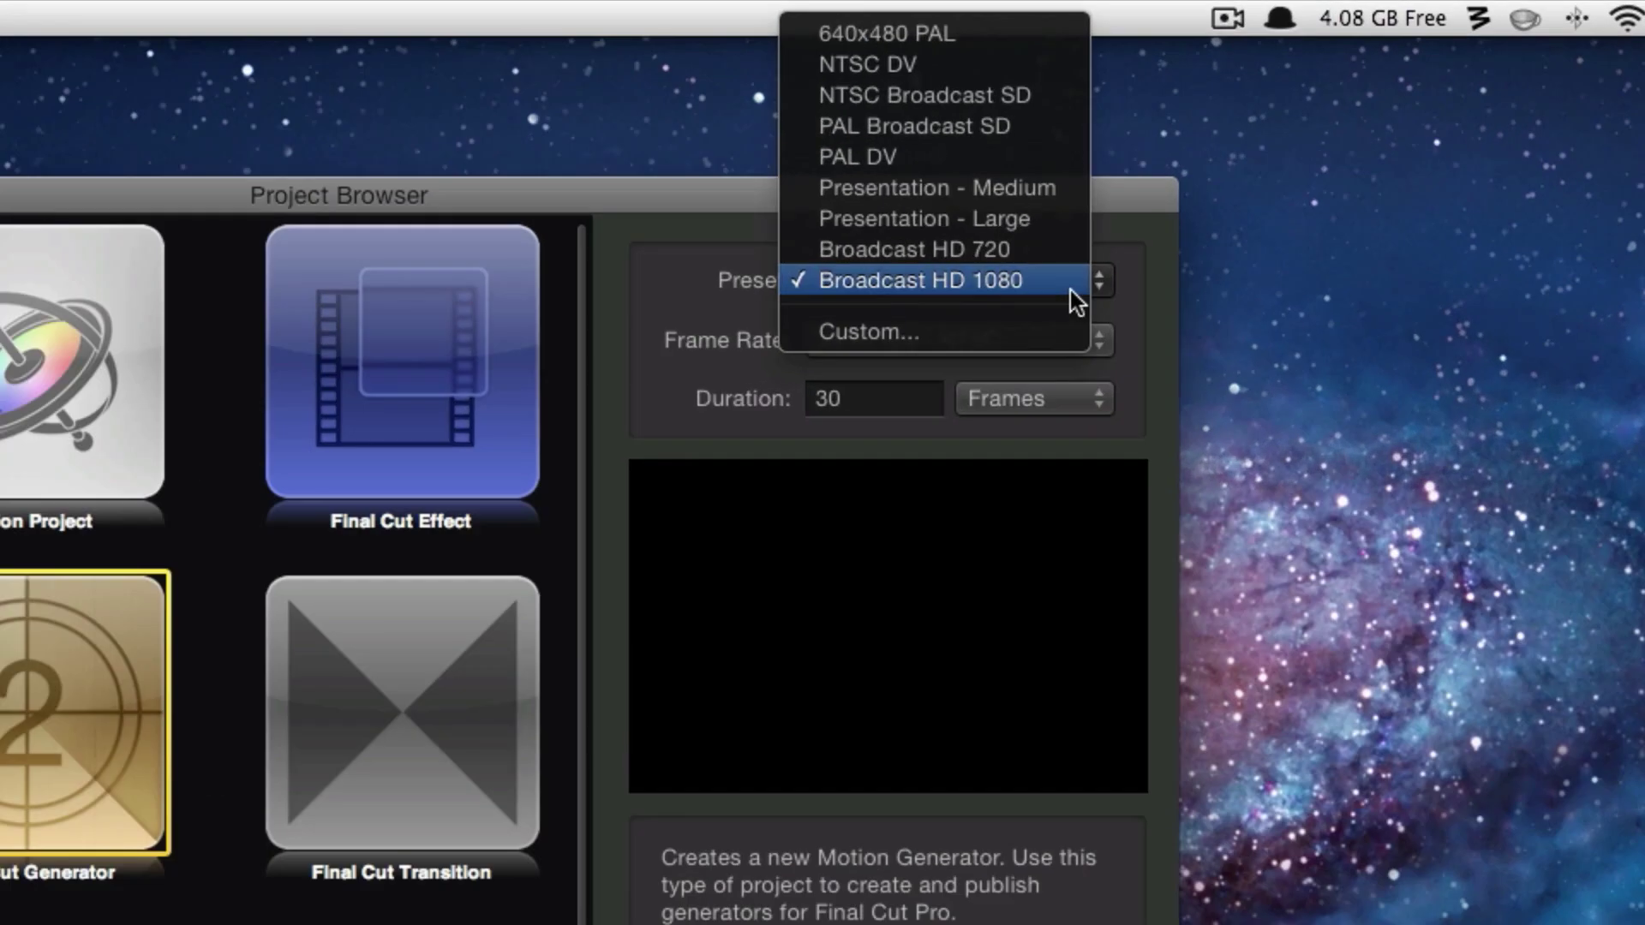
{"action": "left_click", "coordinate": [1185, 144]}
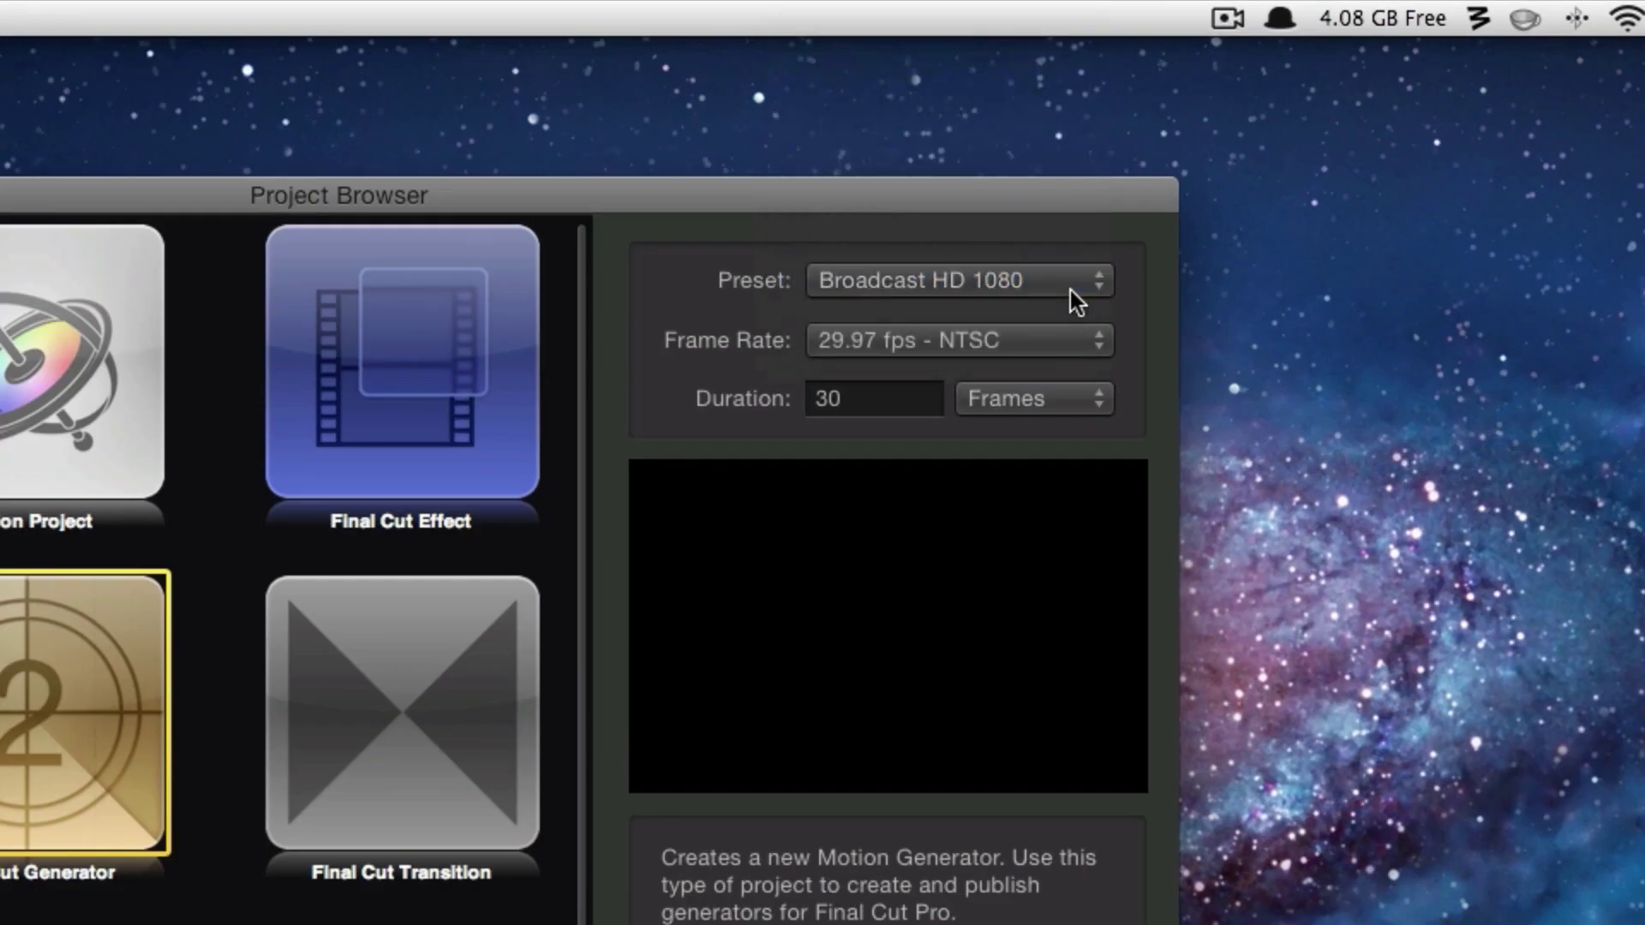
{"action": "left_click", "coordinate": [1061, 342]}
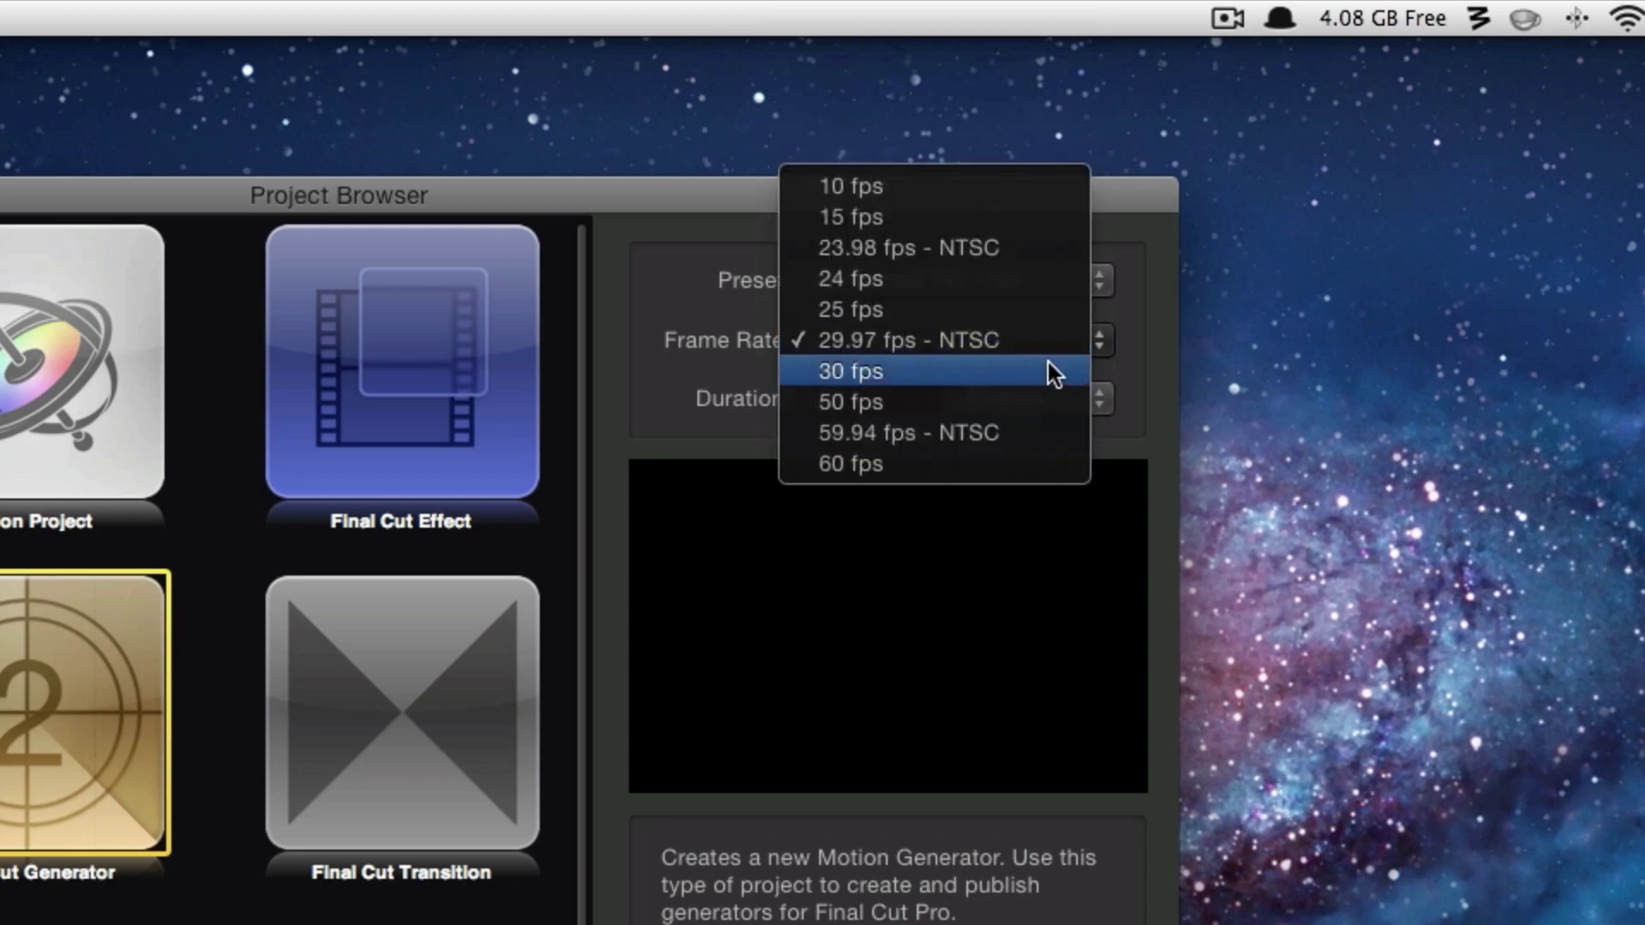
{"action": "left_click", "coordinate": [1046, 368]}
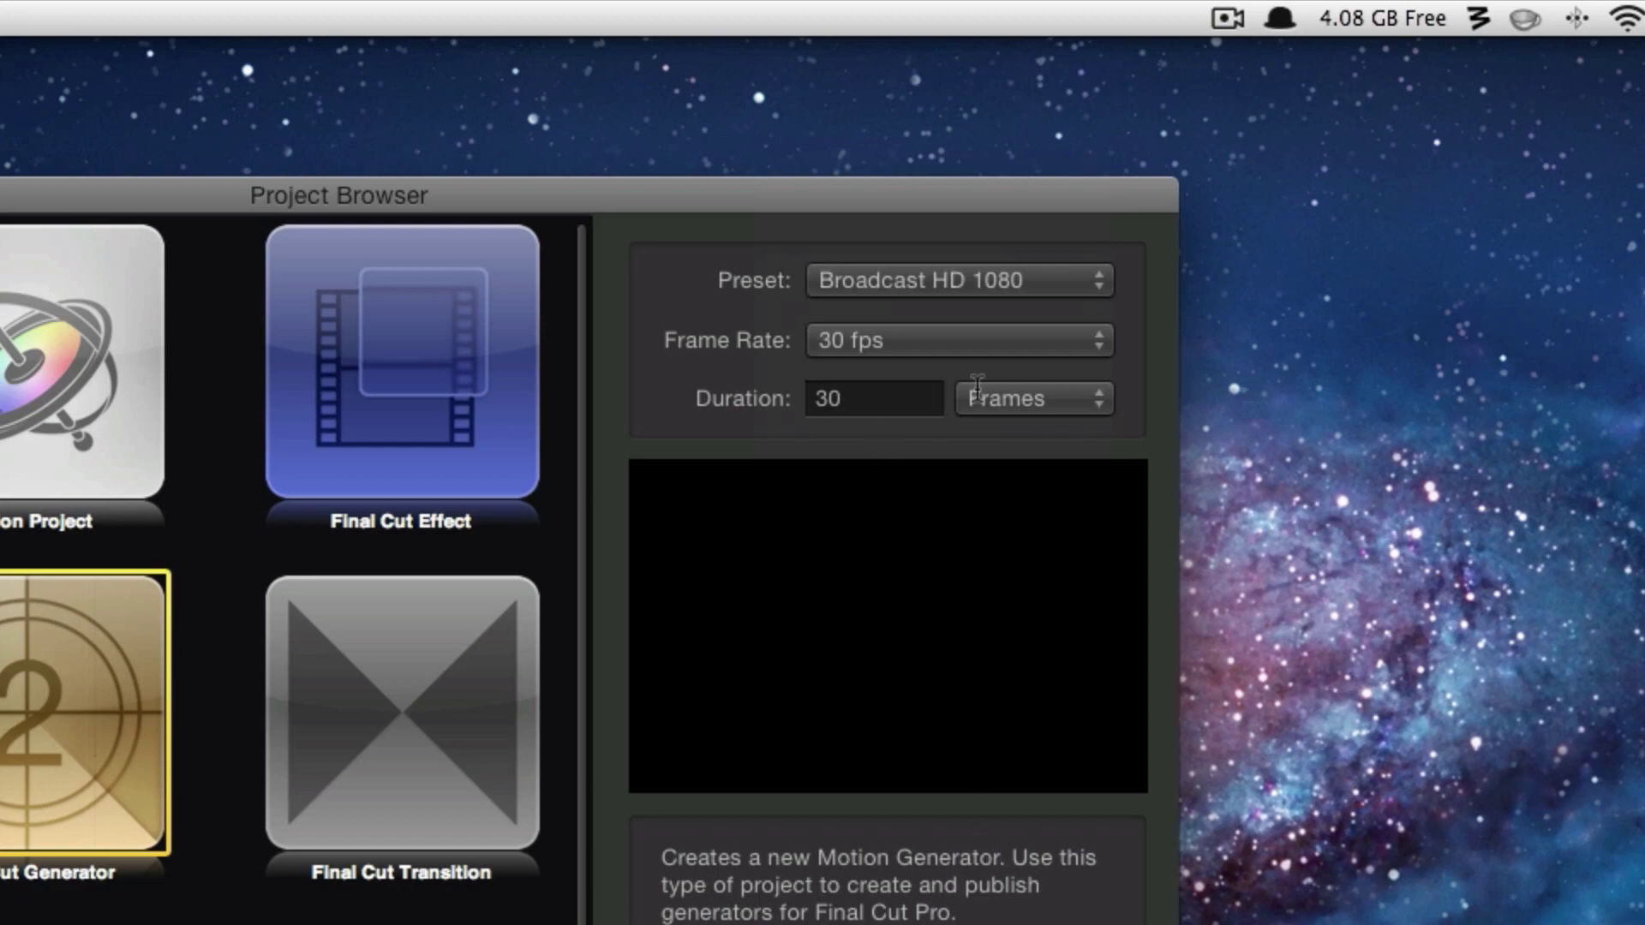
{"action": "key", "text": "Return"}
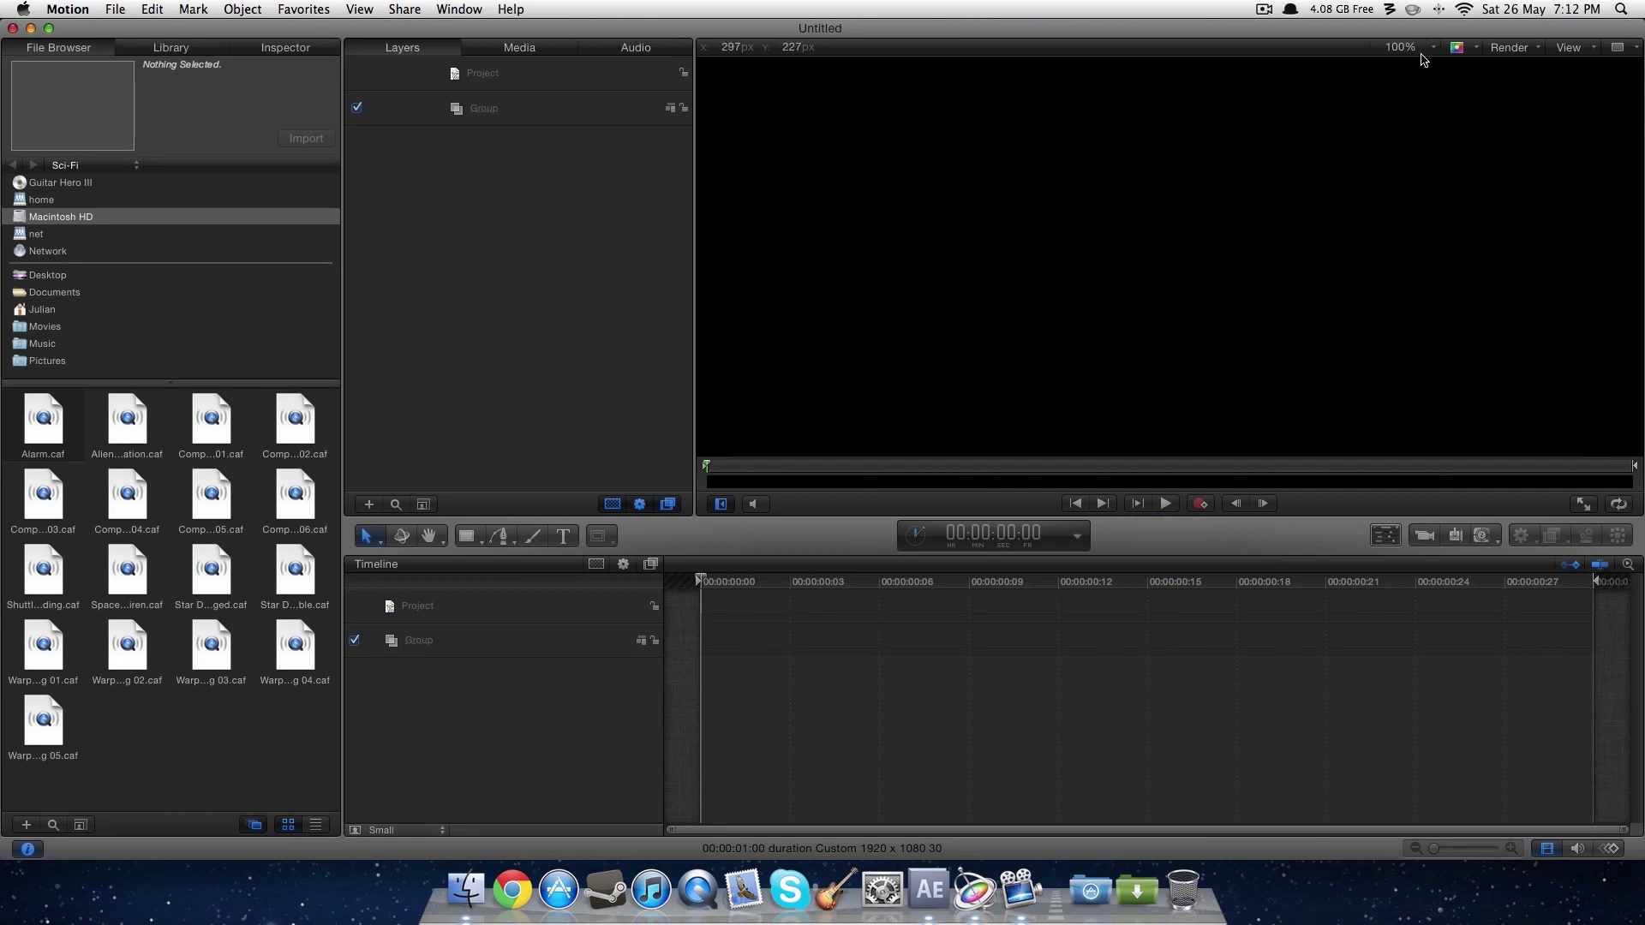
Add the Neon Rectangle shape from the library to the generator's group, starting at the first frame.
{"action": "left_click", "coordinate": [1420, 50]}
{"action": "left_click", "coordinate": [1406, 205]}
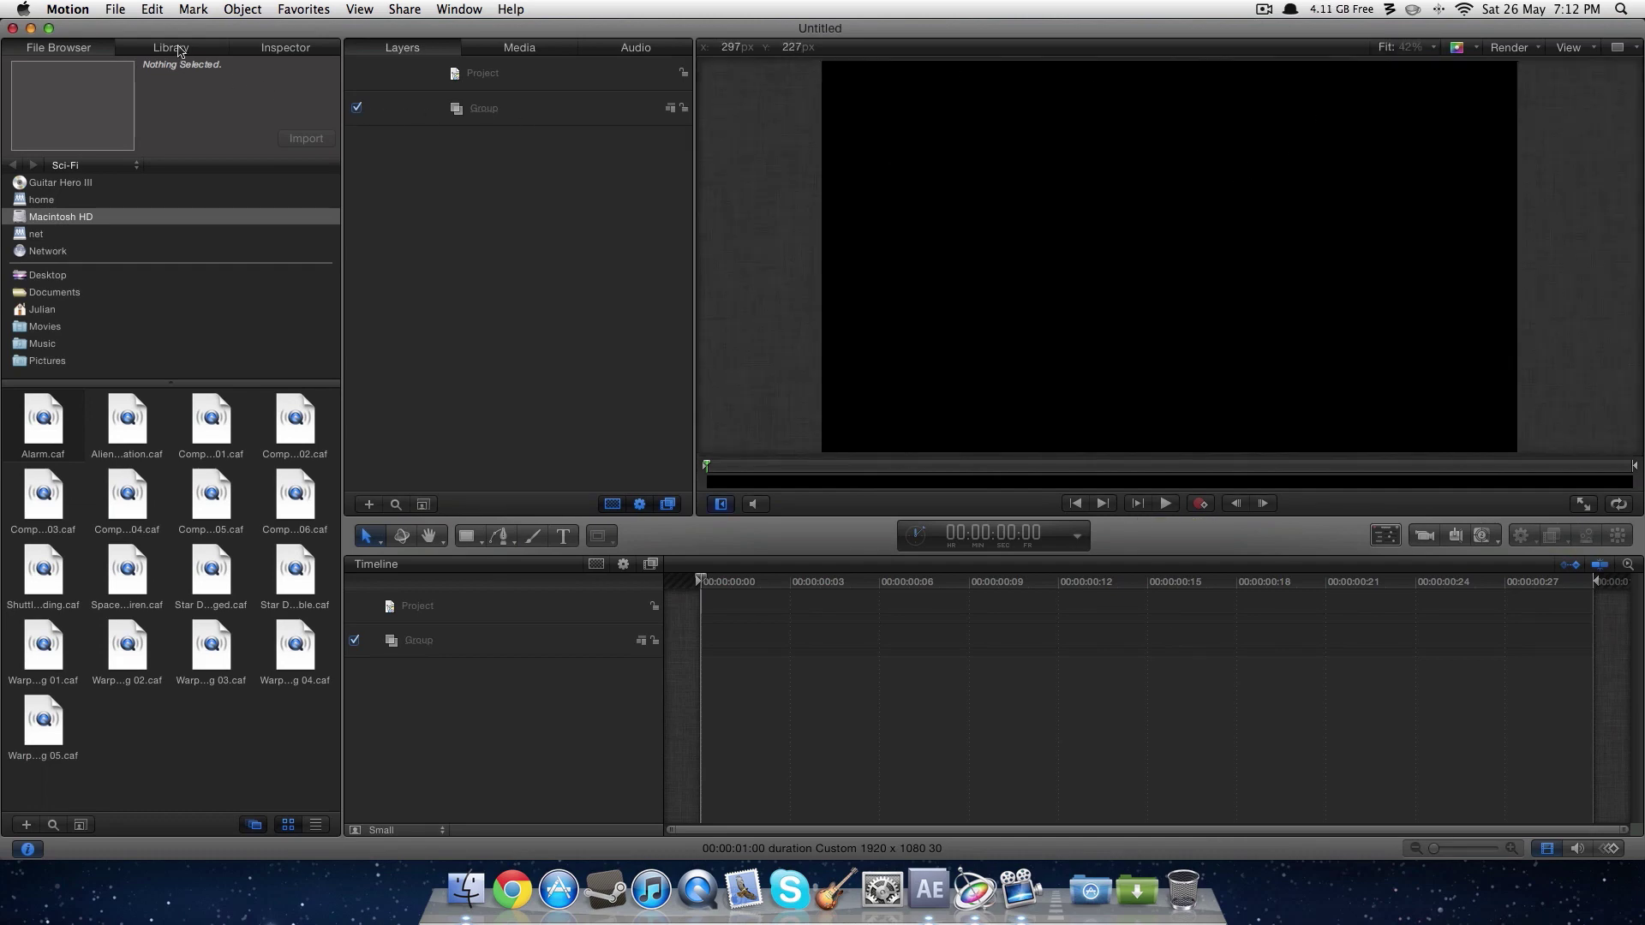
{"action": "left_click", "coordinate": [177, 49]}
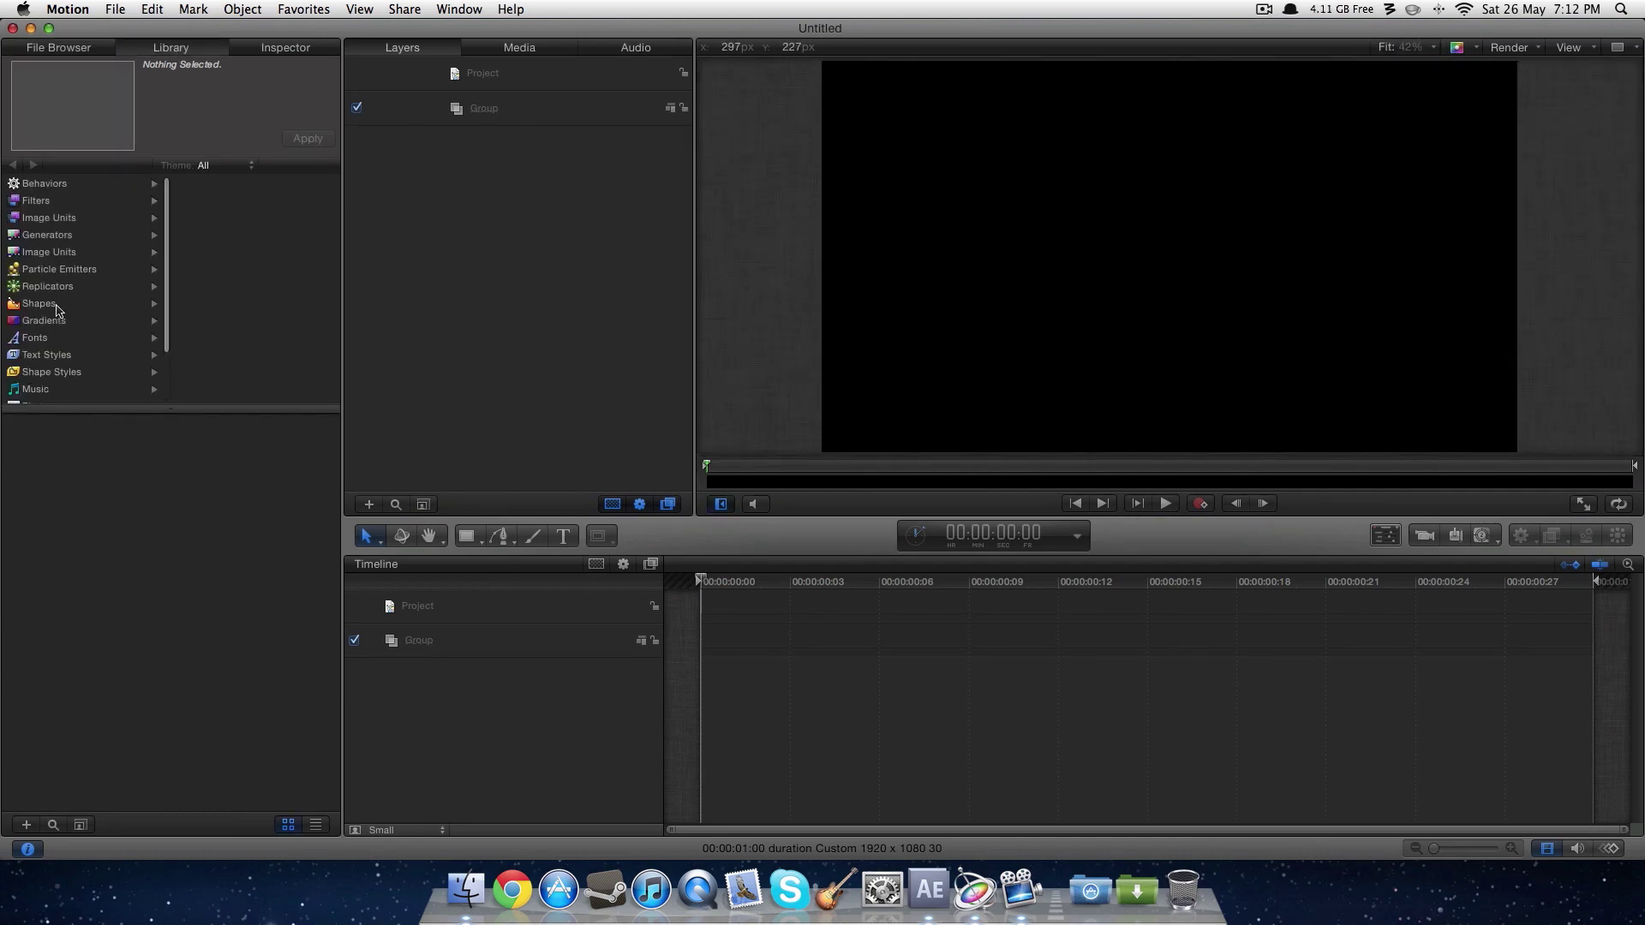
{"action": "left_click", "coordinate": [56, 304]}
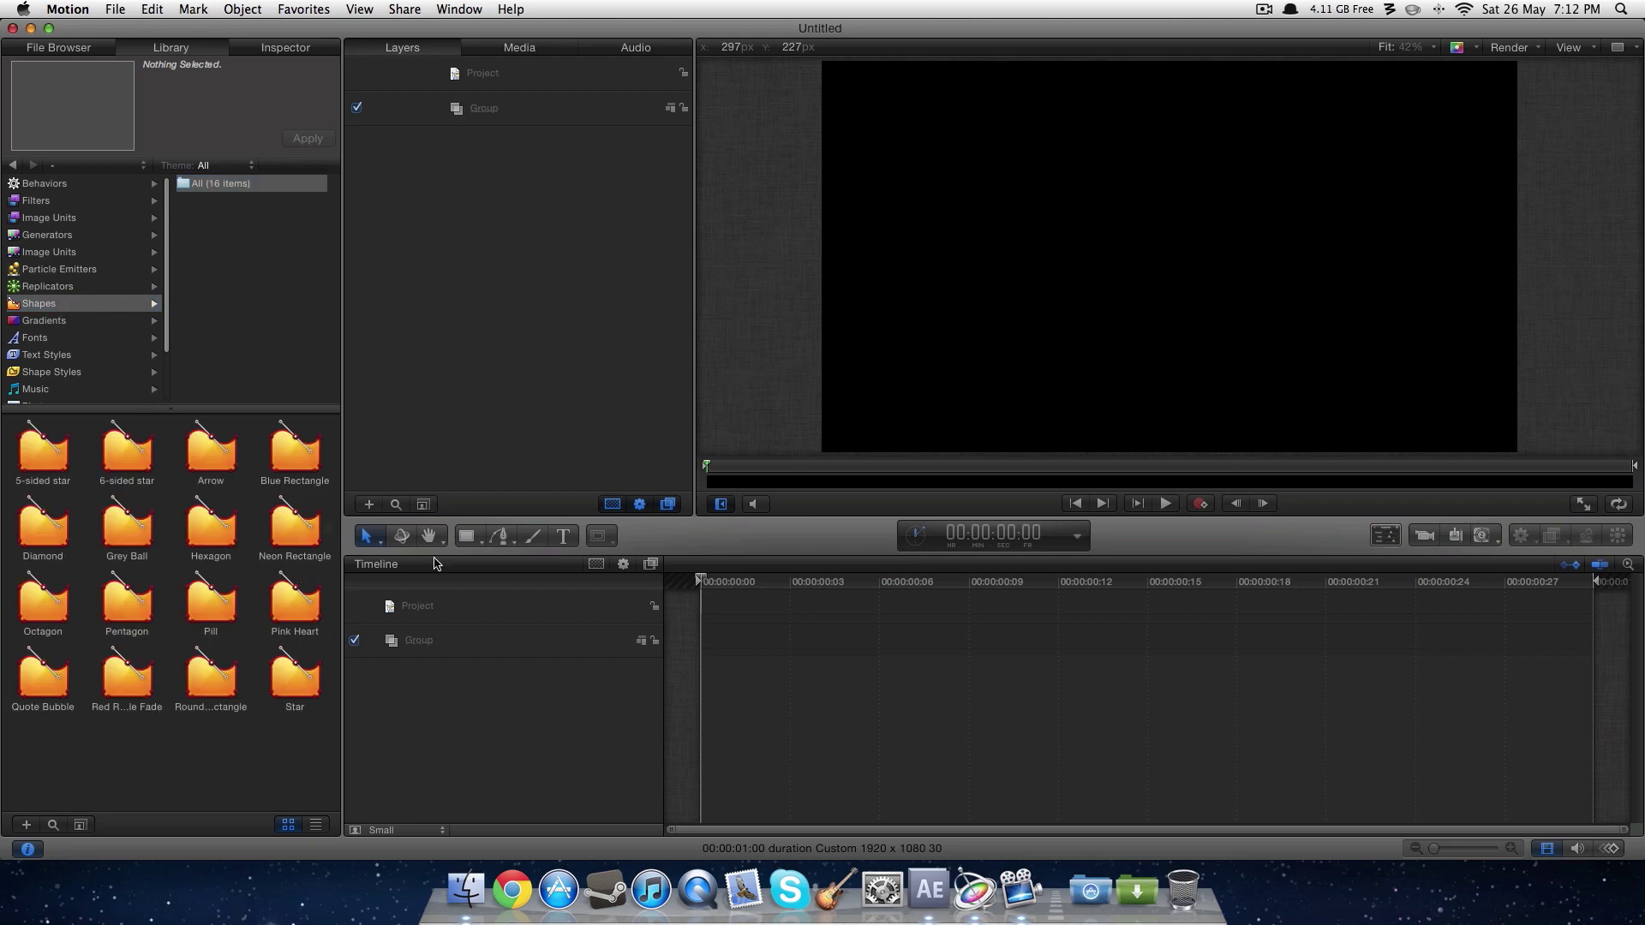
{"action": "left_click_drag", "start_coordinate": [435, 563], "coordinate": [723, 668]}
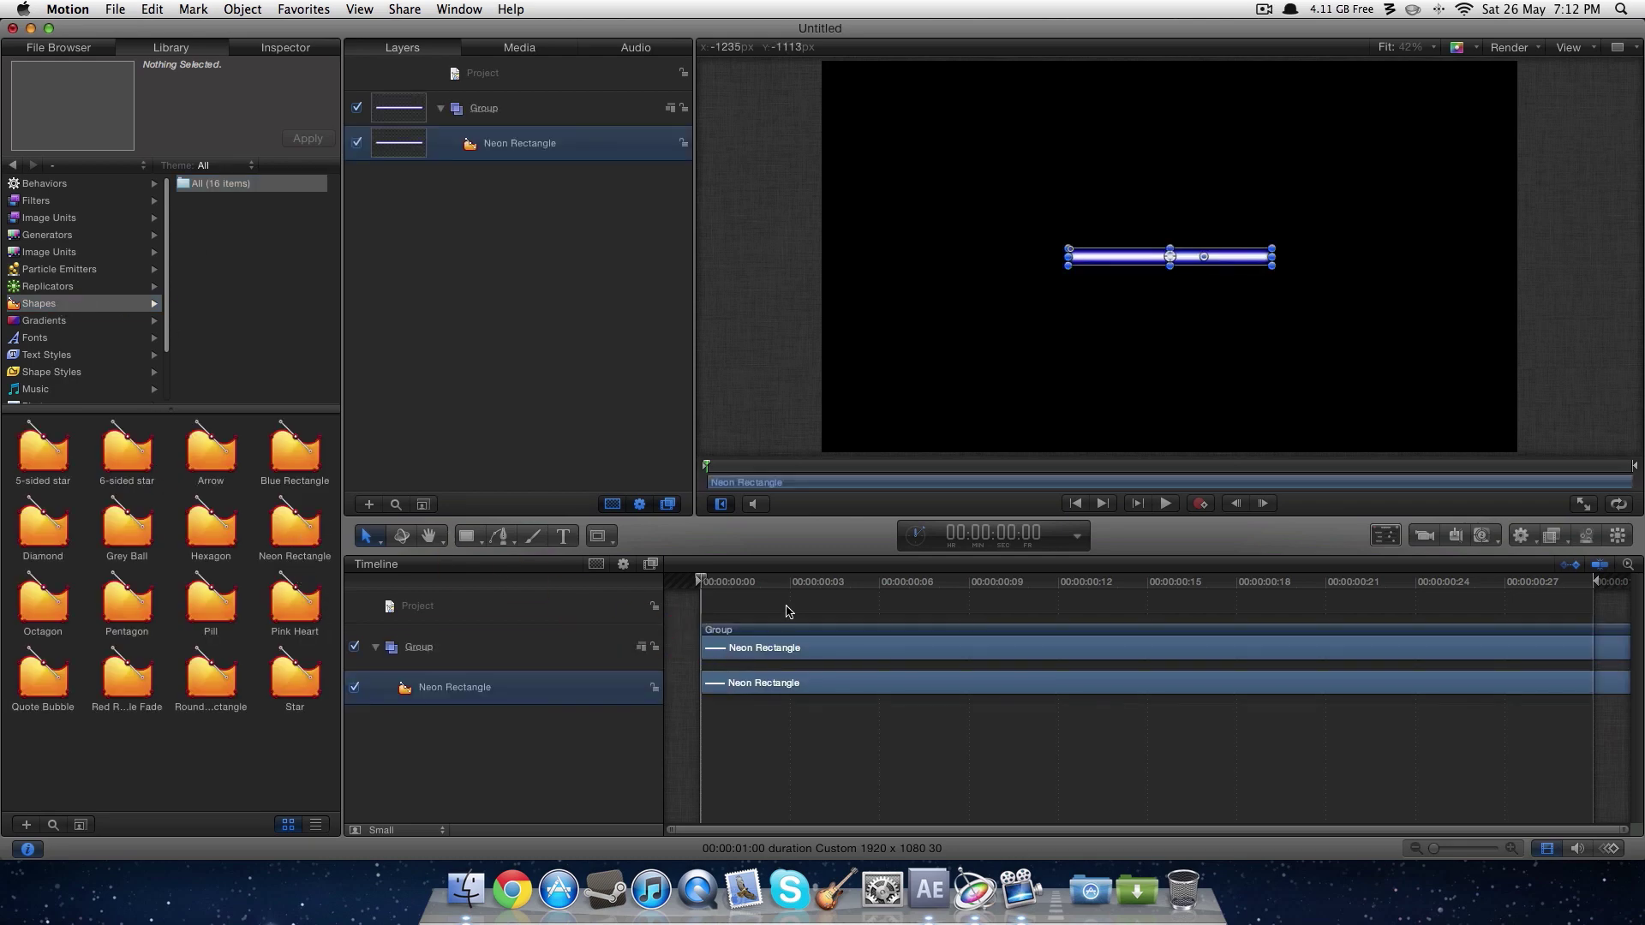
Recolour both blue gradient stops of the neon rectangle to red (Red 1.0, Blue 0) and enlarge the shape about its centre.
{"action": "left_click", "coordinate": [257, 49]}
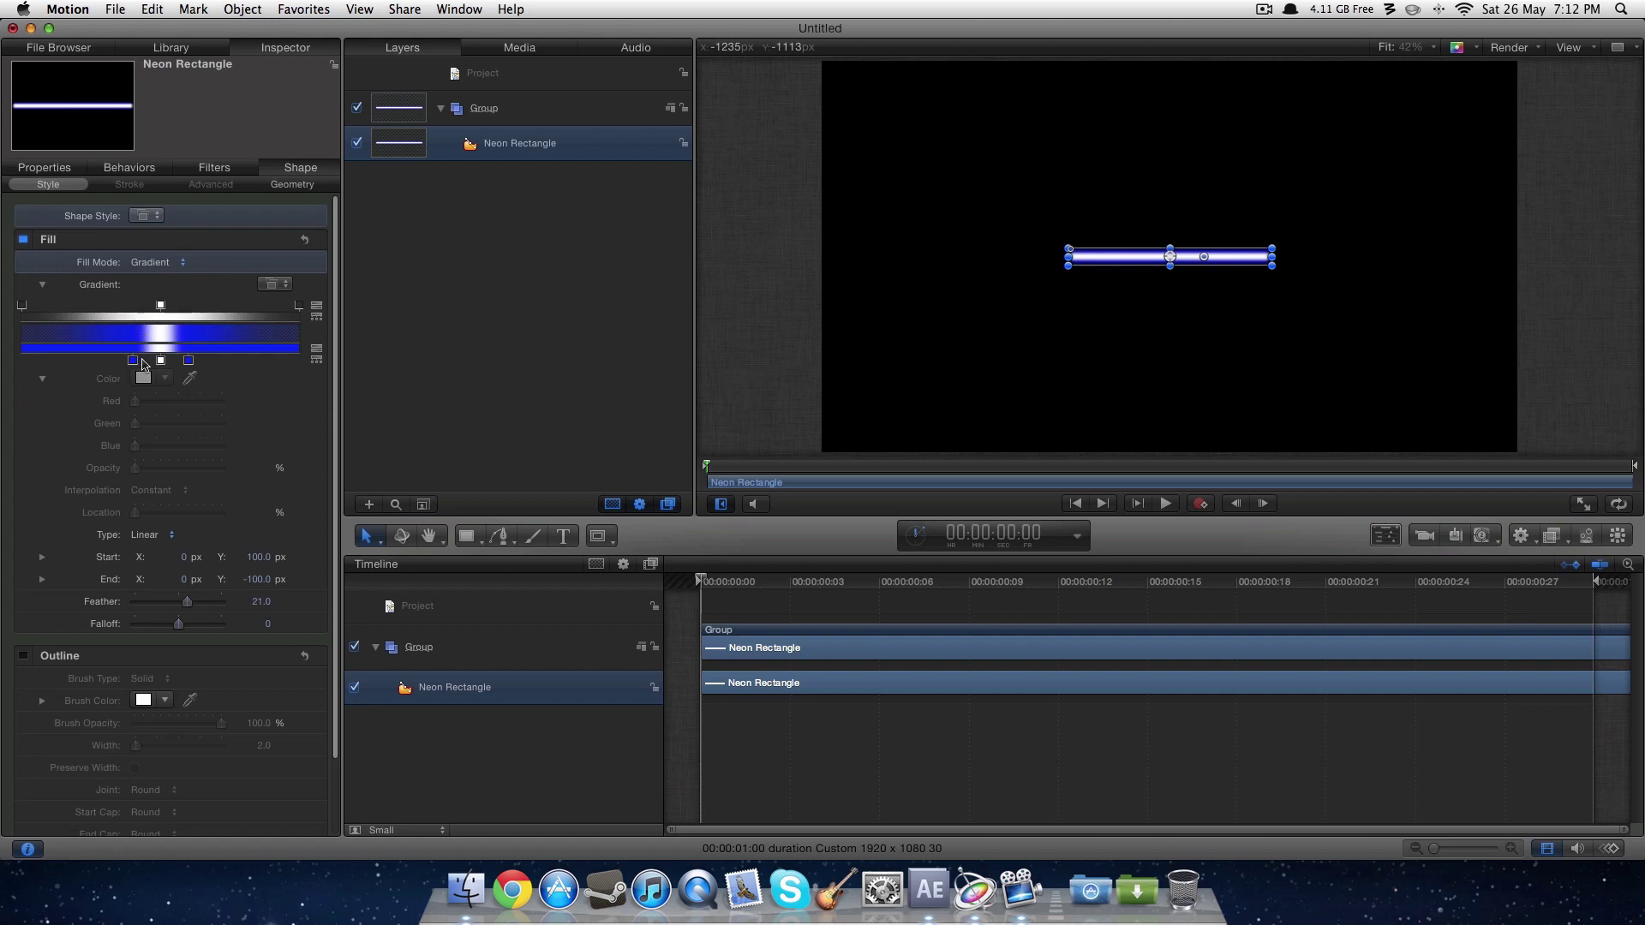
{"action": "left_click_drag", "start_coordinate": [206, 401], "coordinate": [134, 446]}
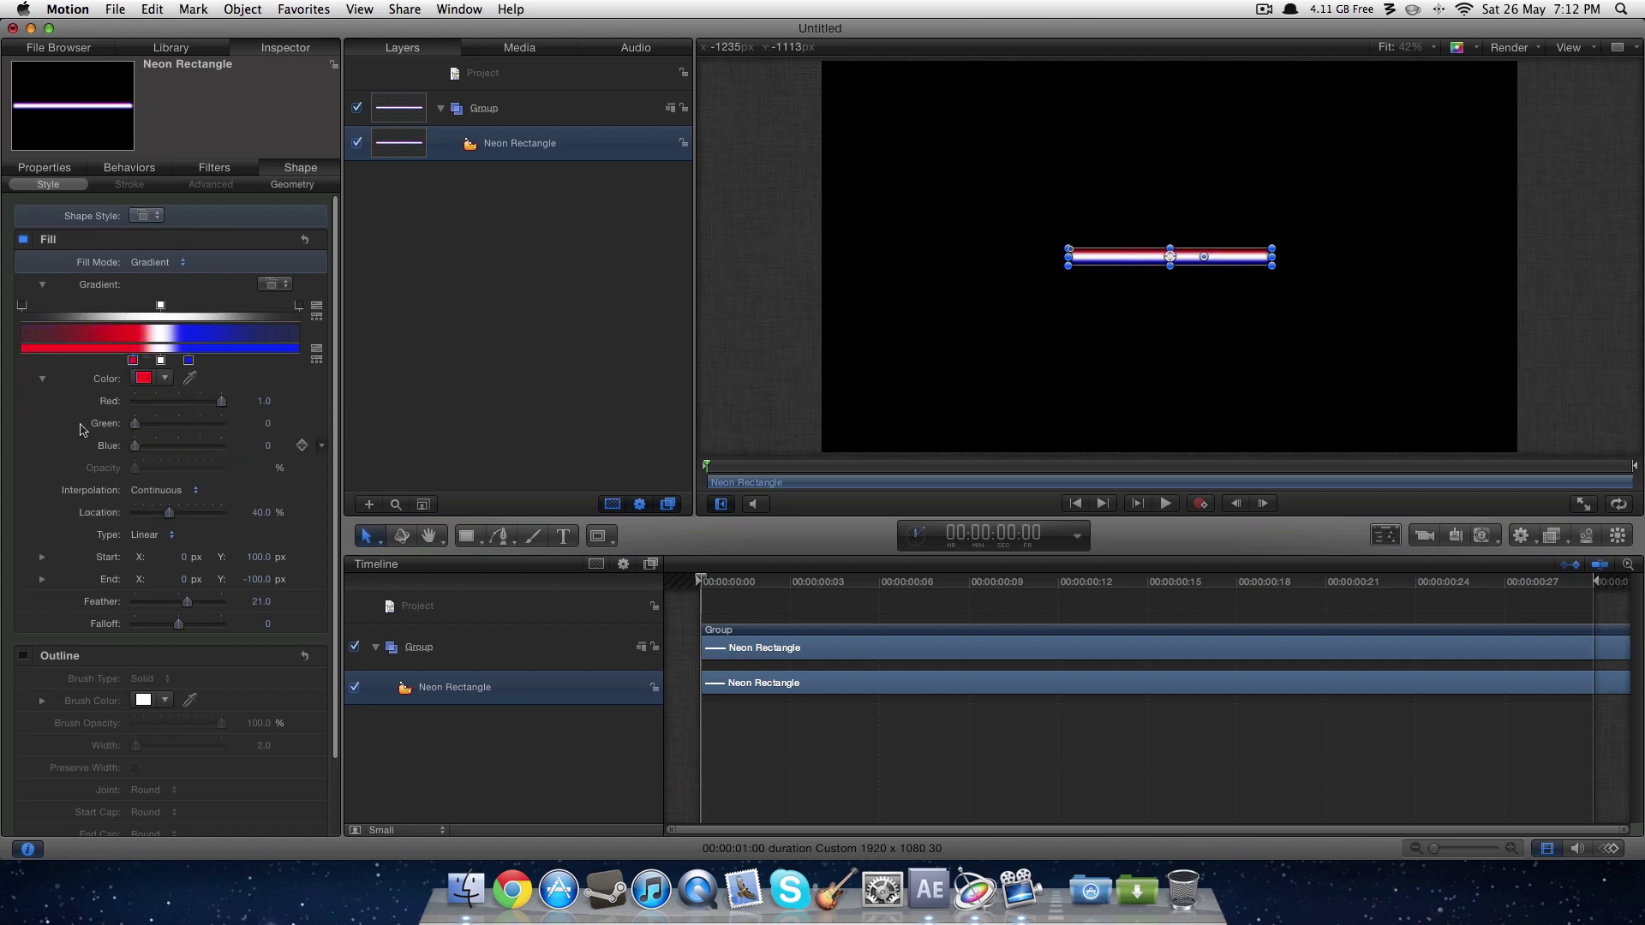
{"action": "left_click", "coordinate": [187, 363]}
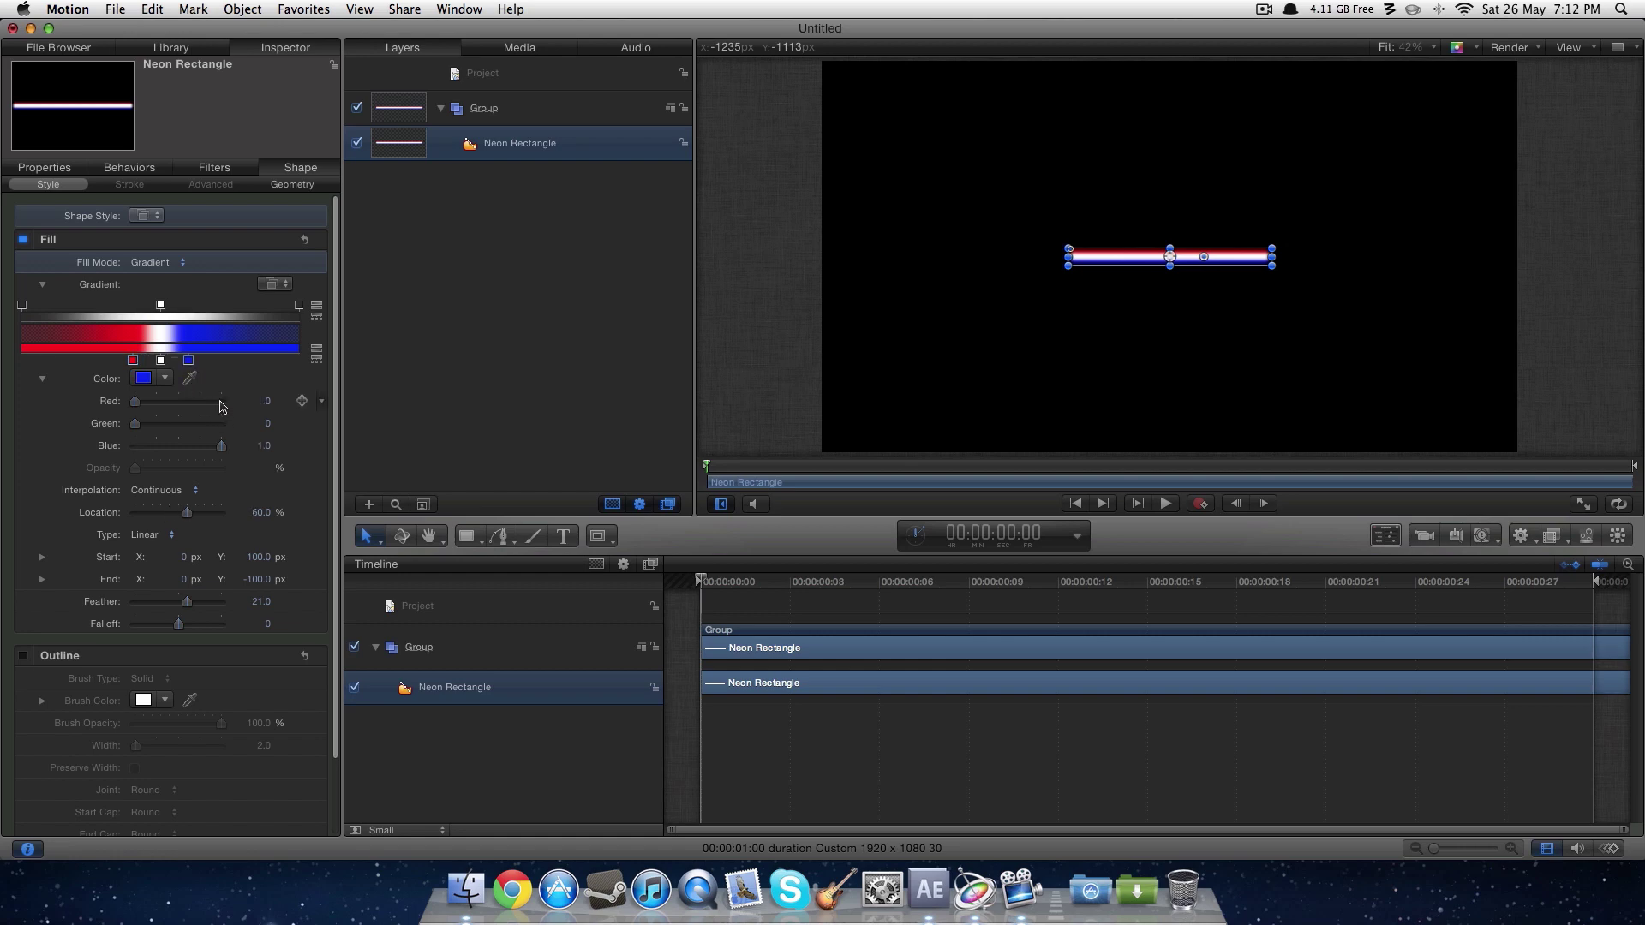
{"action": "left_click", "coordinate": [221, 401]}
{"action": "left_click_drag", "start_coordinate": [221, 446], "coordinate": [135, 445]}
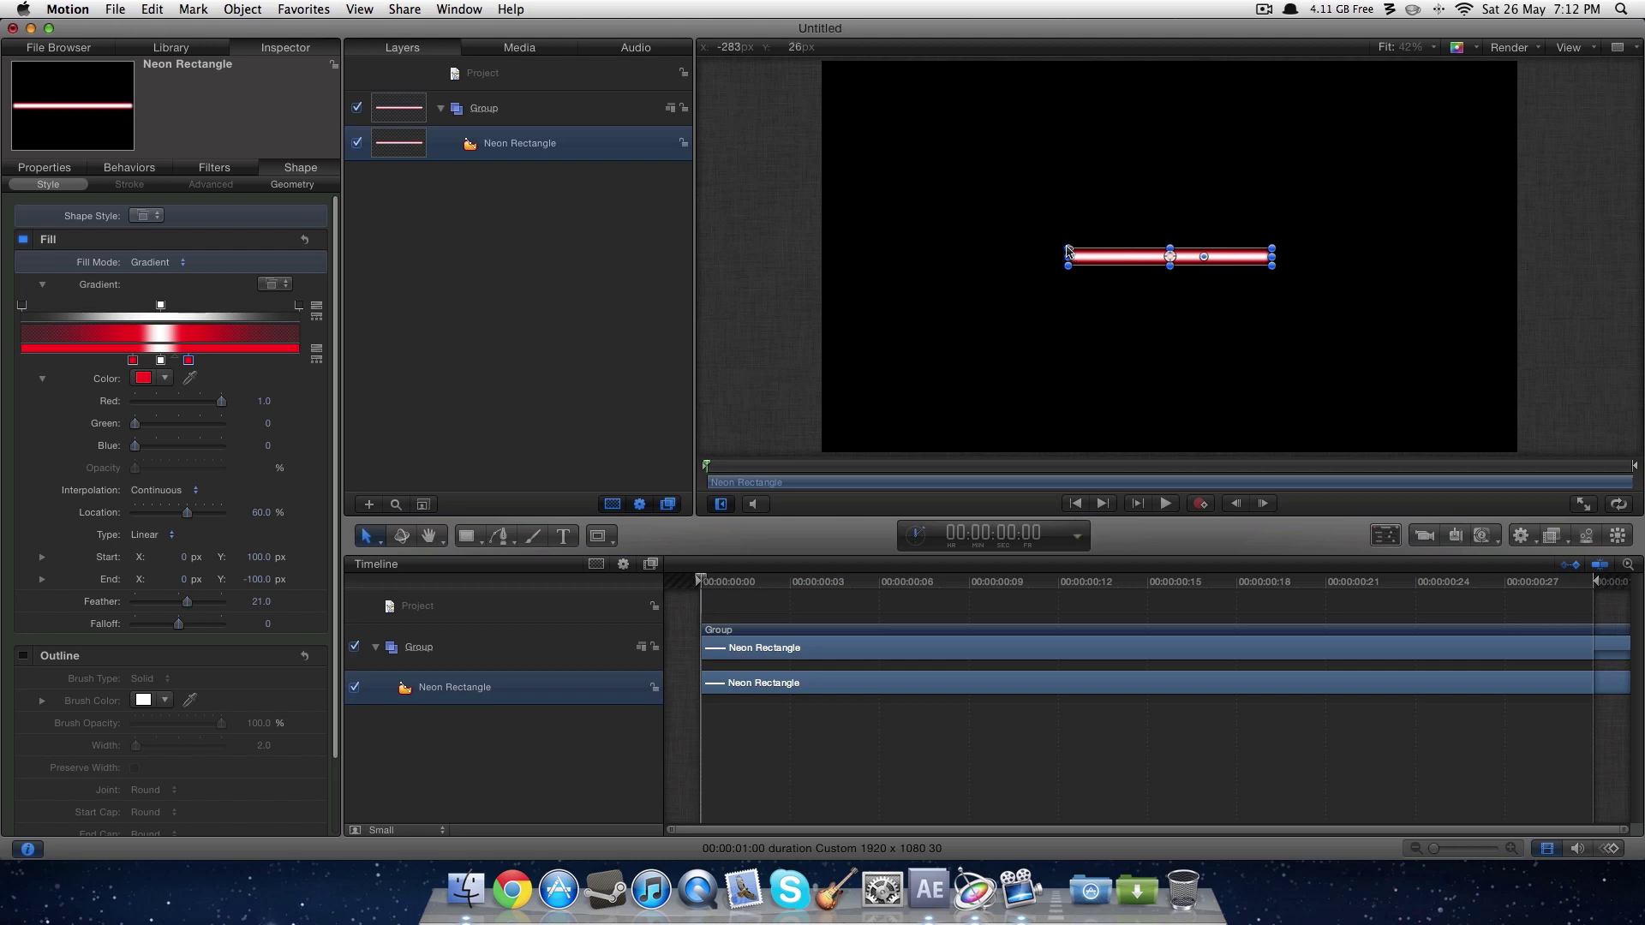
{"action": "left_click_drag", "start_coordinate": [1067, 266], "coordinate": [1144, 277]}
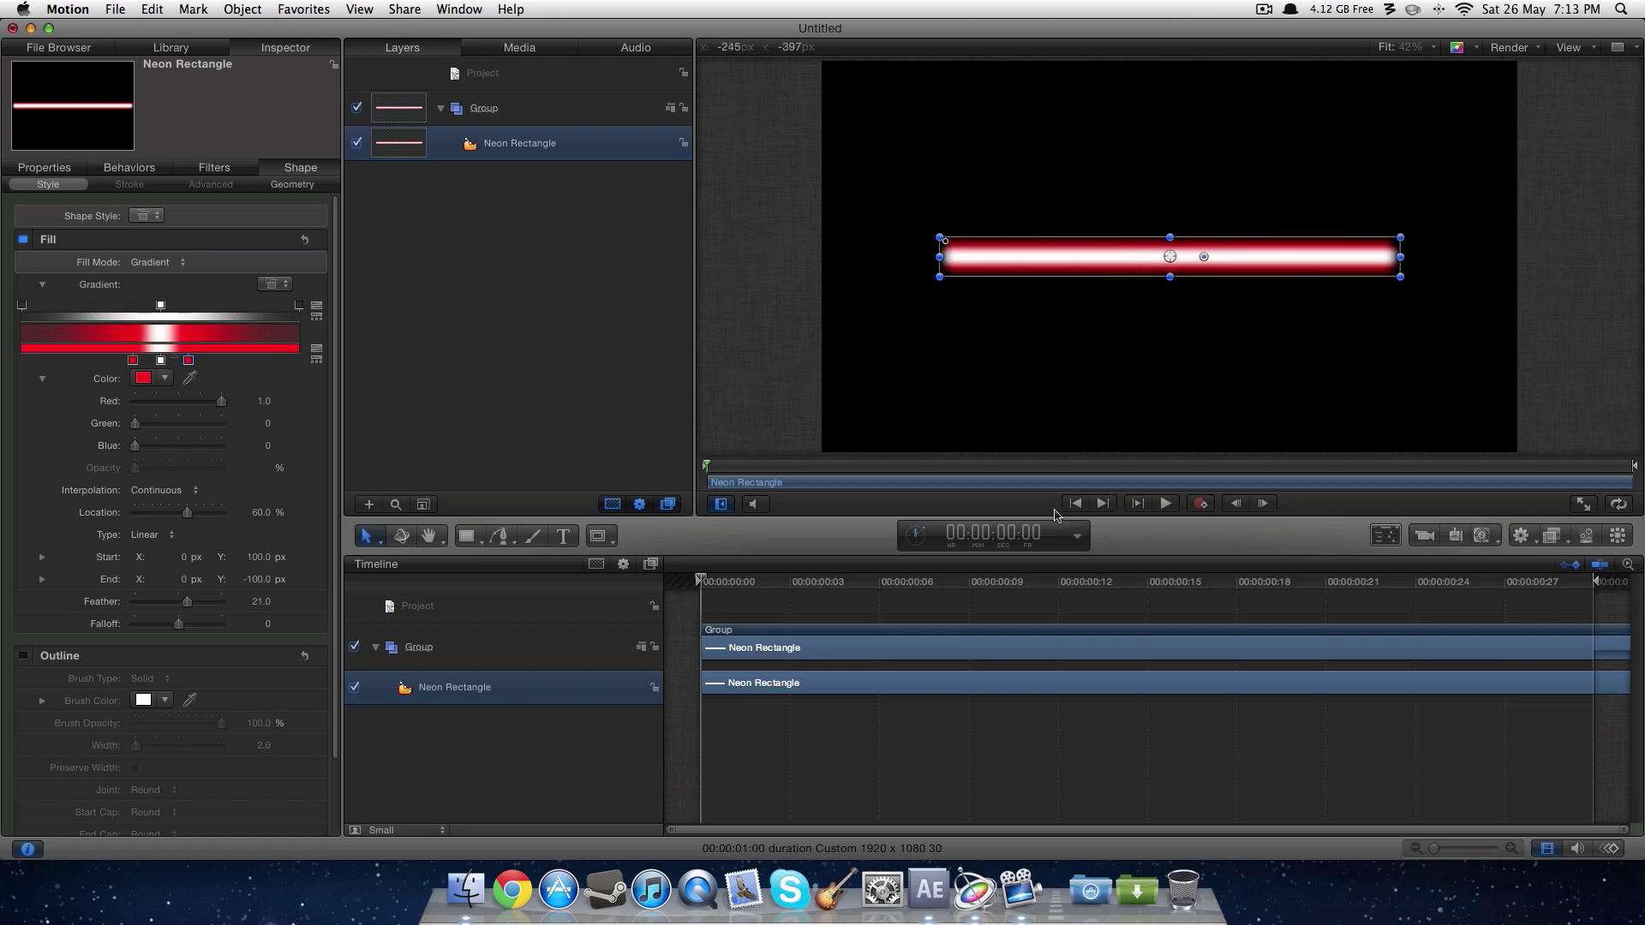
{"action": "left_click", "coordinate": [942, 719]}
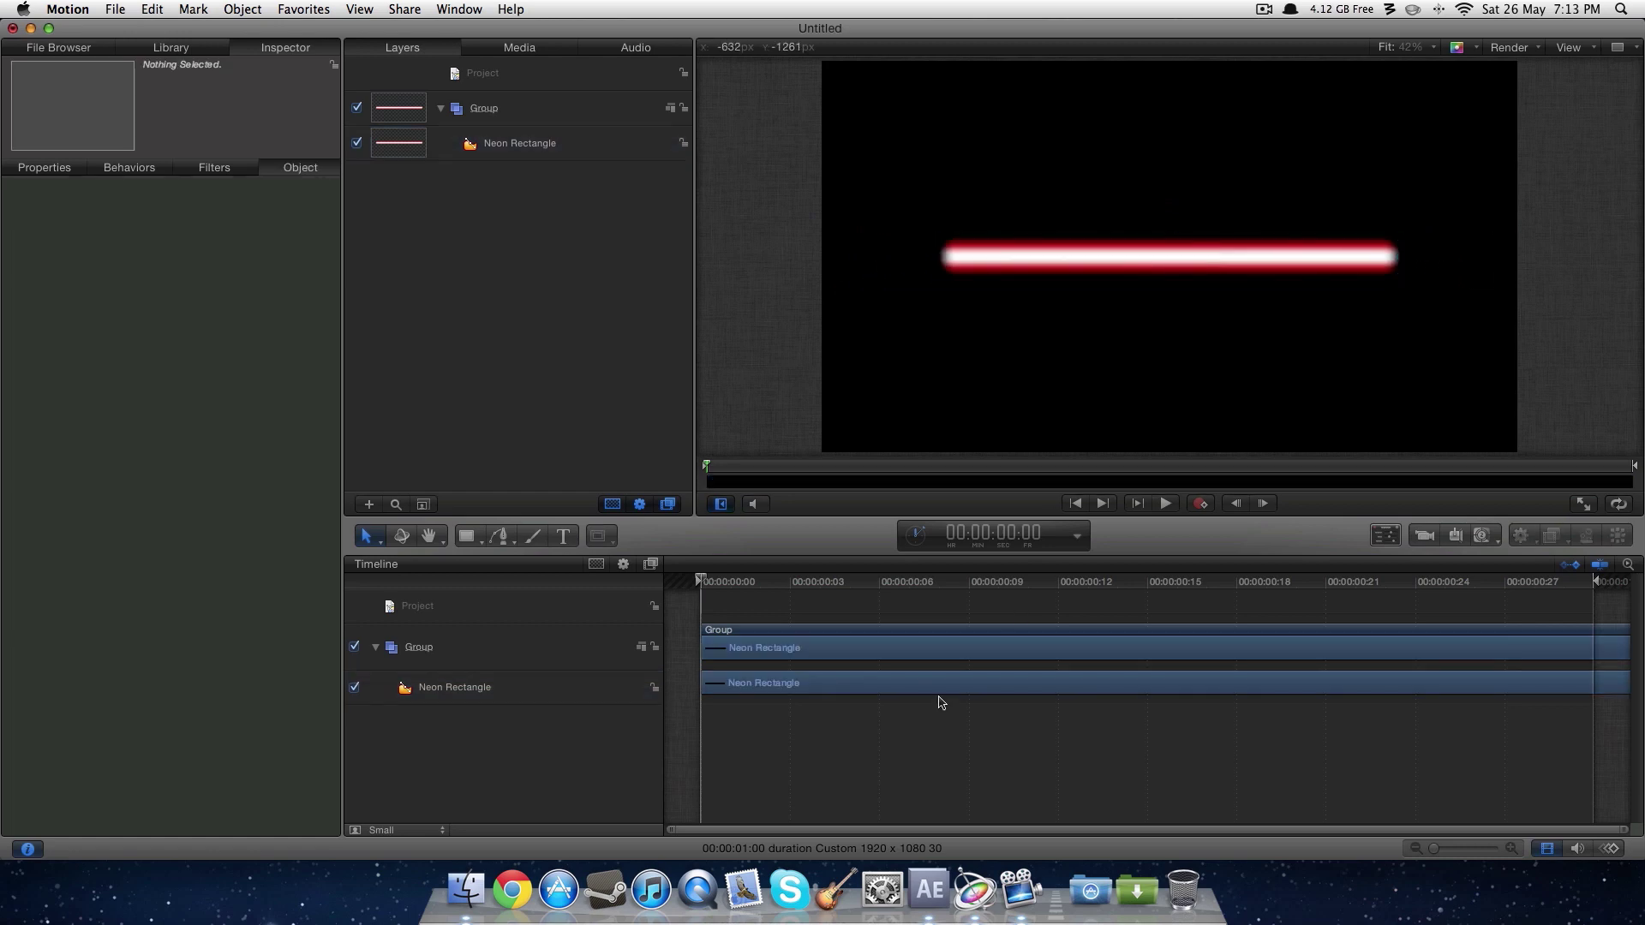
Publish the neon rectangle's Fill parameters so they are adjustable in the generator.
{"action": "left_click", "coordinate": [796, 661]}
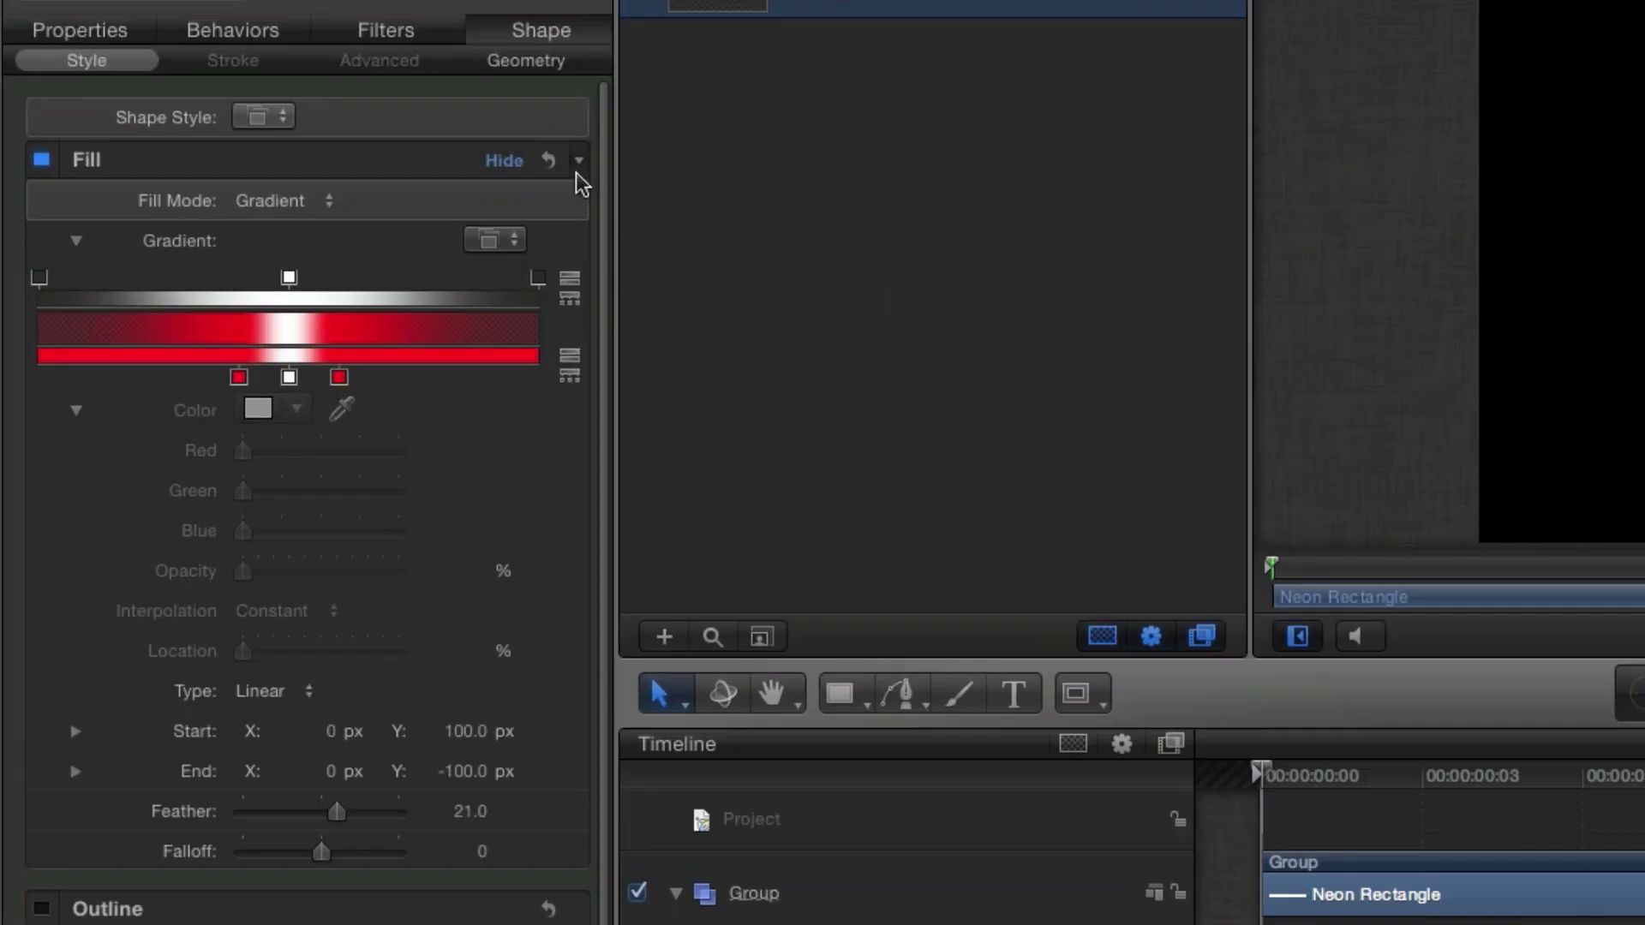
{"action": "left_click", "coordinate": [322, 240]}
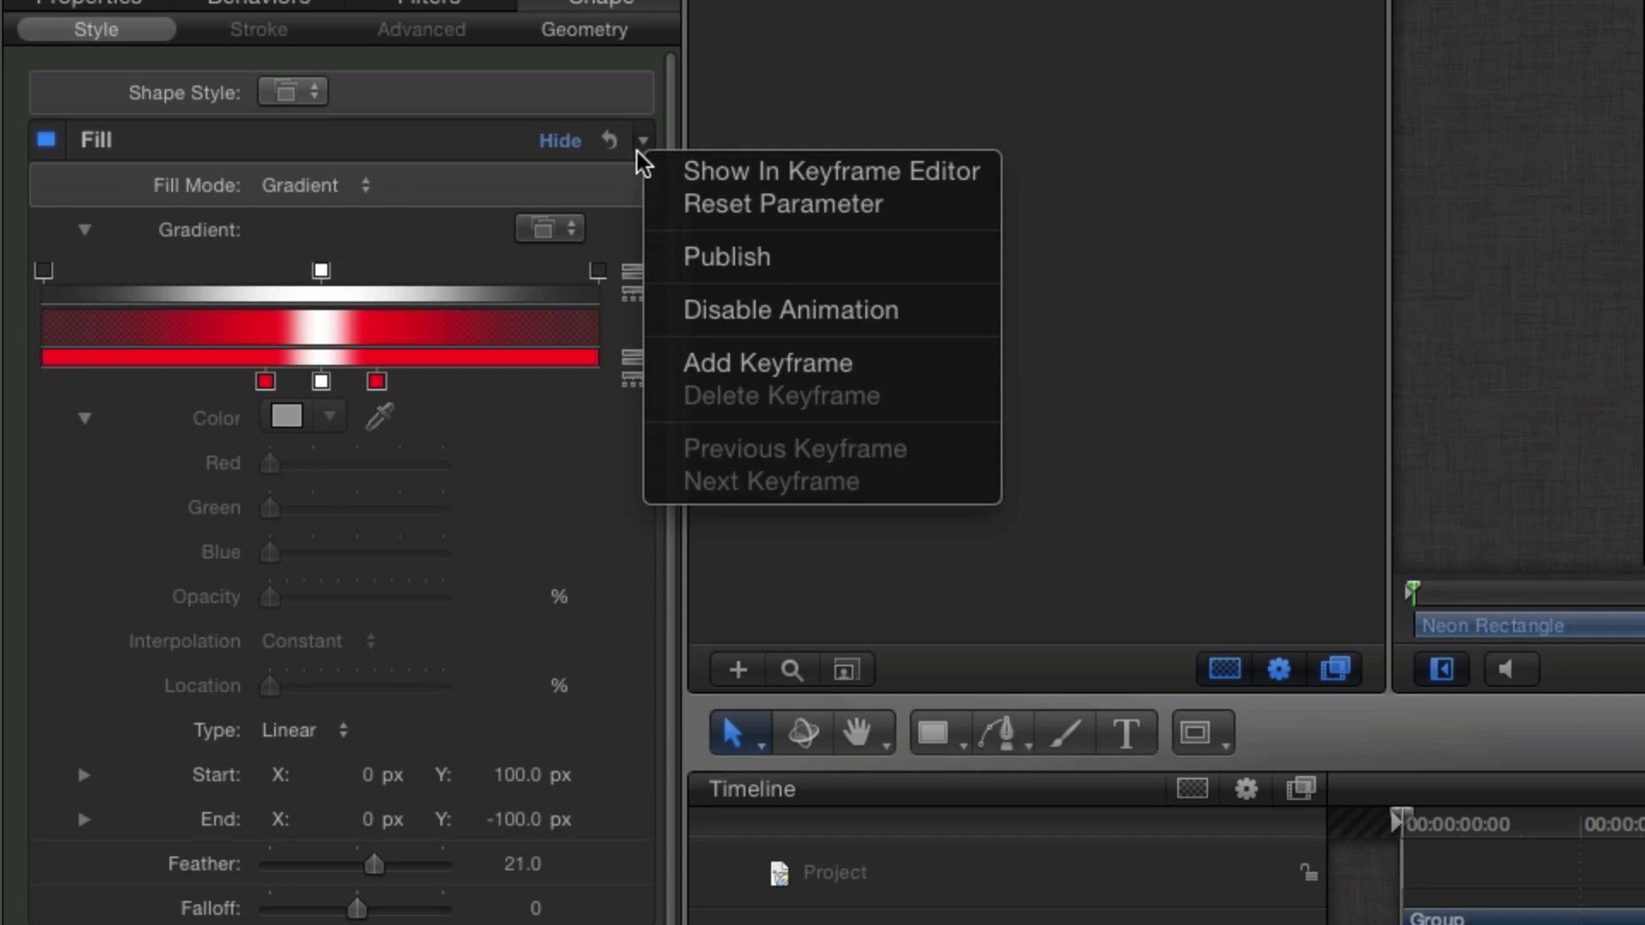
{"action": "left_click", "coordinate": [678, 262]}
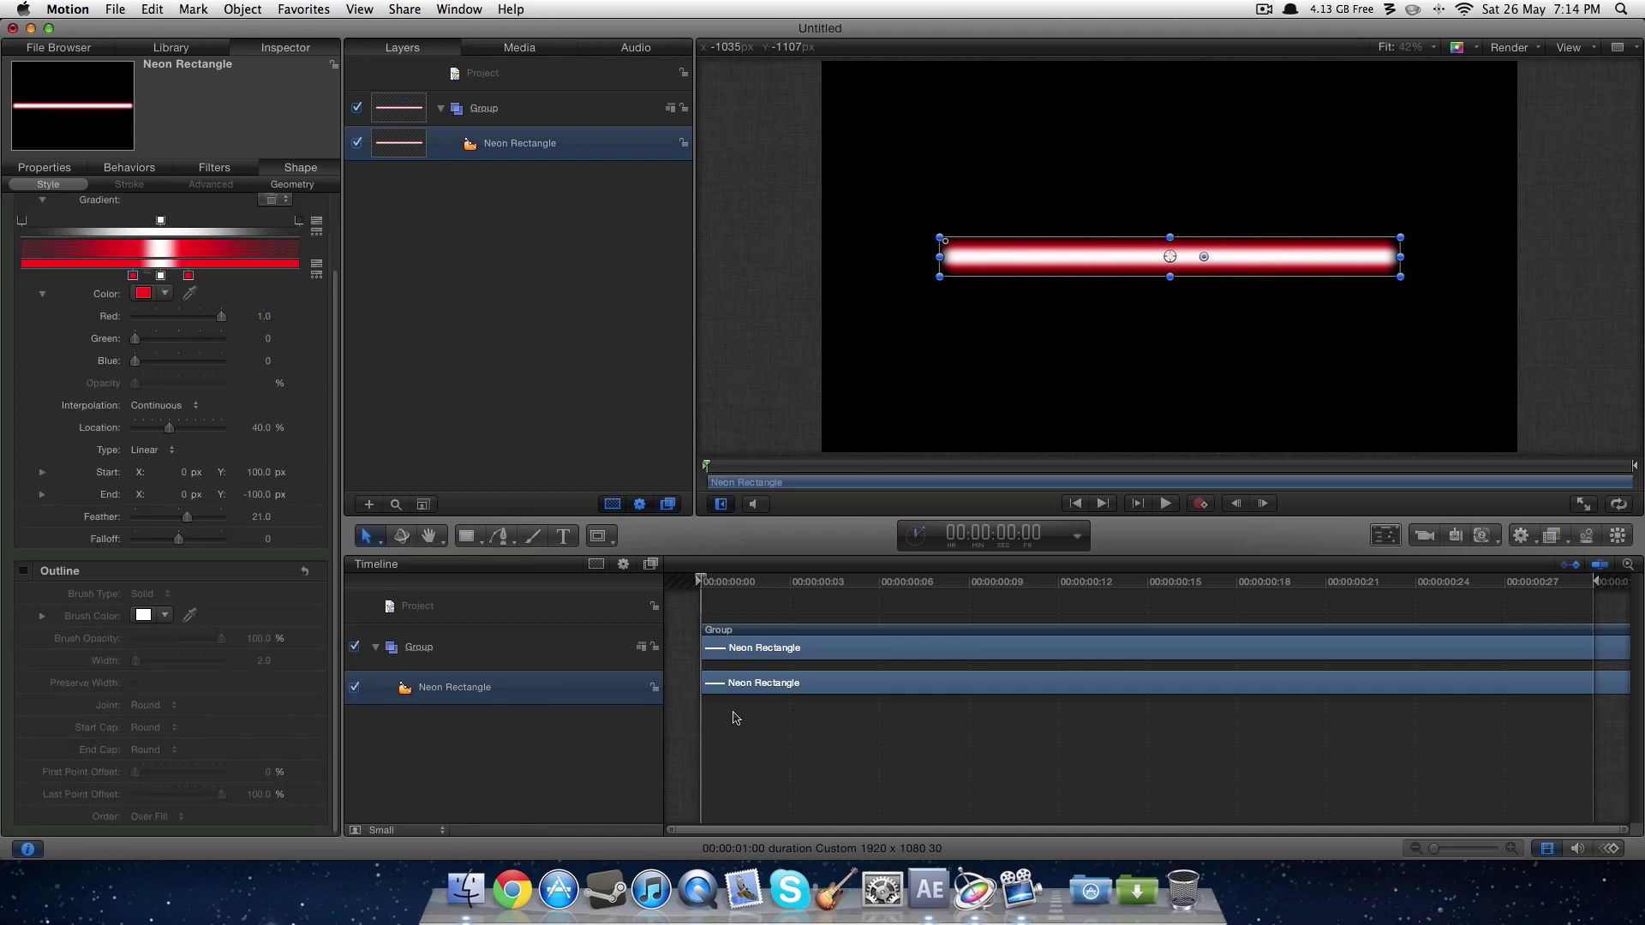
{"action": "left_click", "coordinate": [827, 729]}
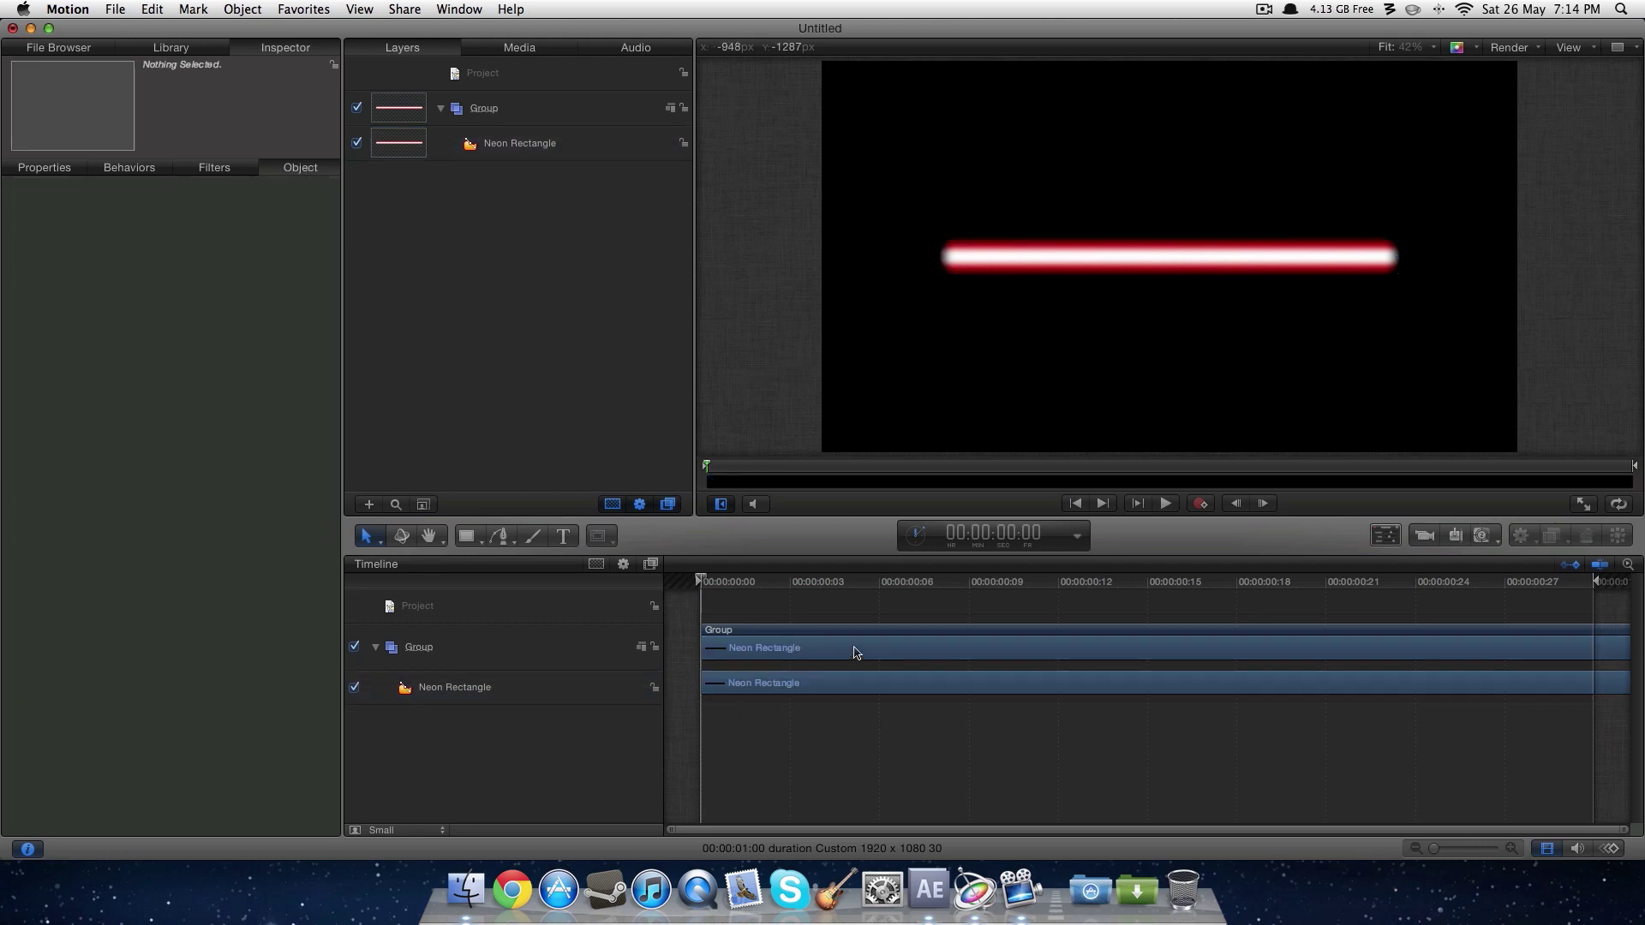
Publish the generator template as "Laser Beam" in the VFX category with a preview movie, replacing the existing file.
{"action": "key", "text": "super+s"}
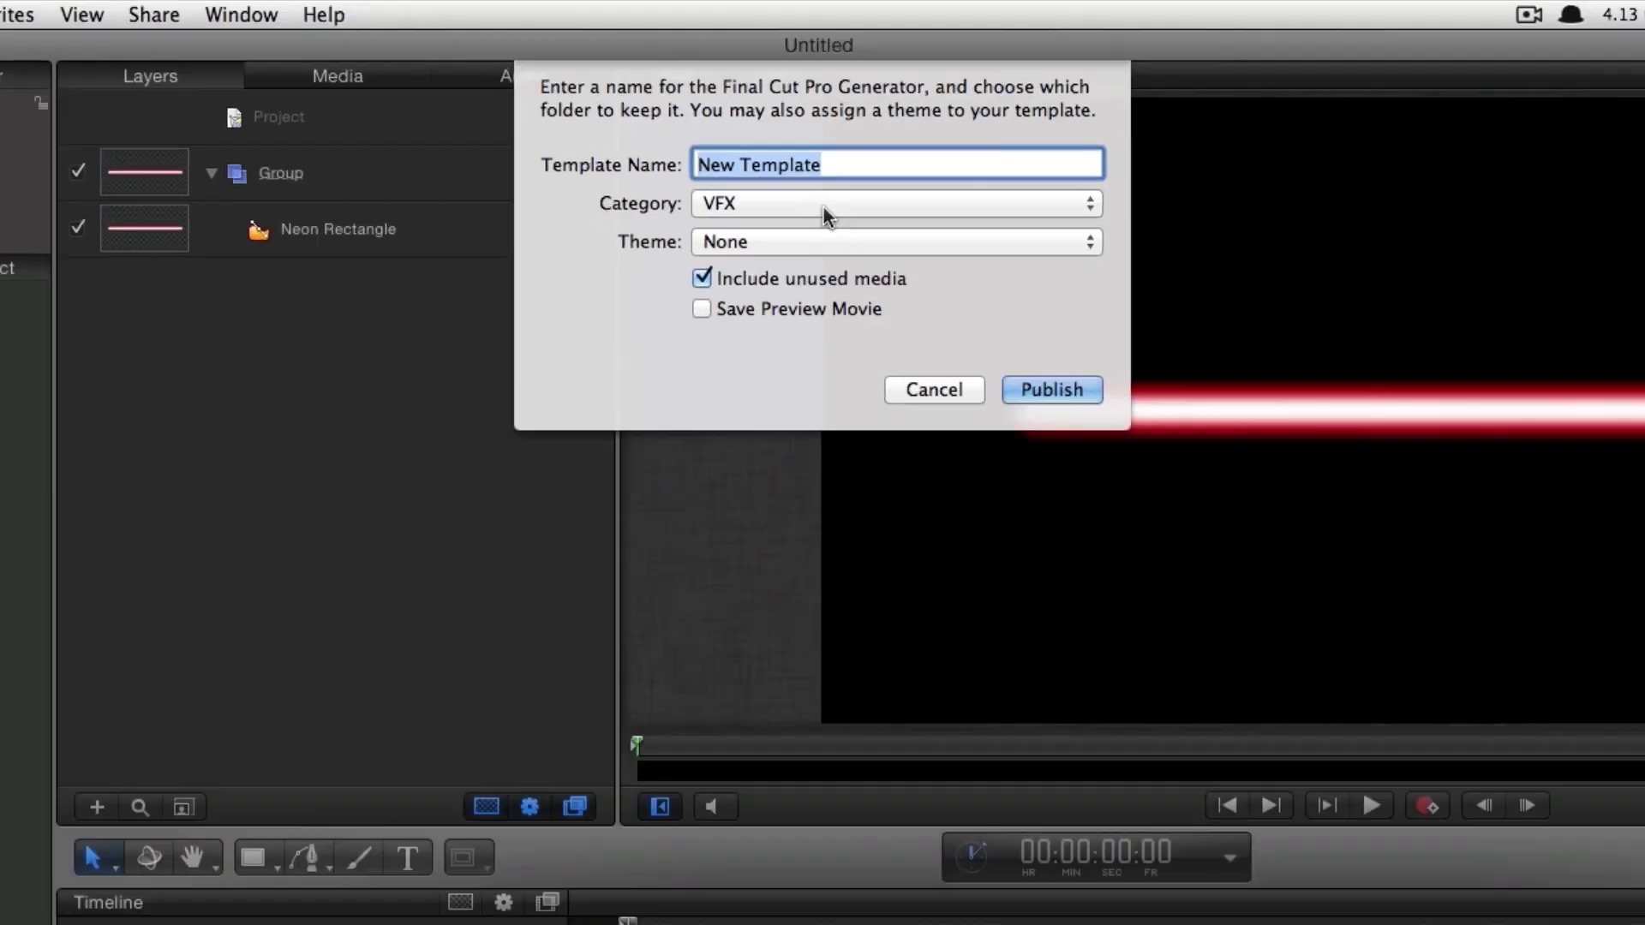
{"action": "left_click", "coordinate": [820, 201]}
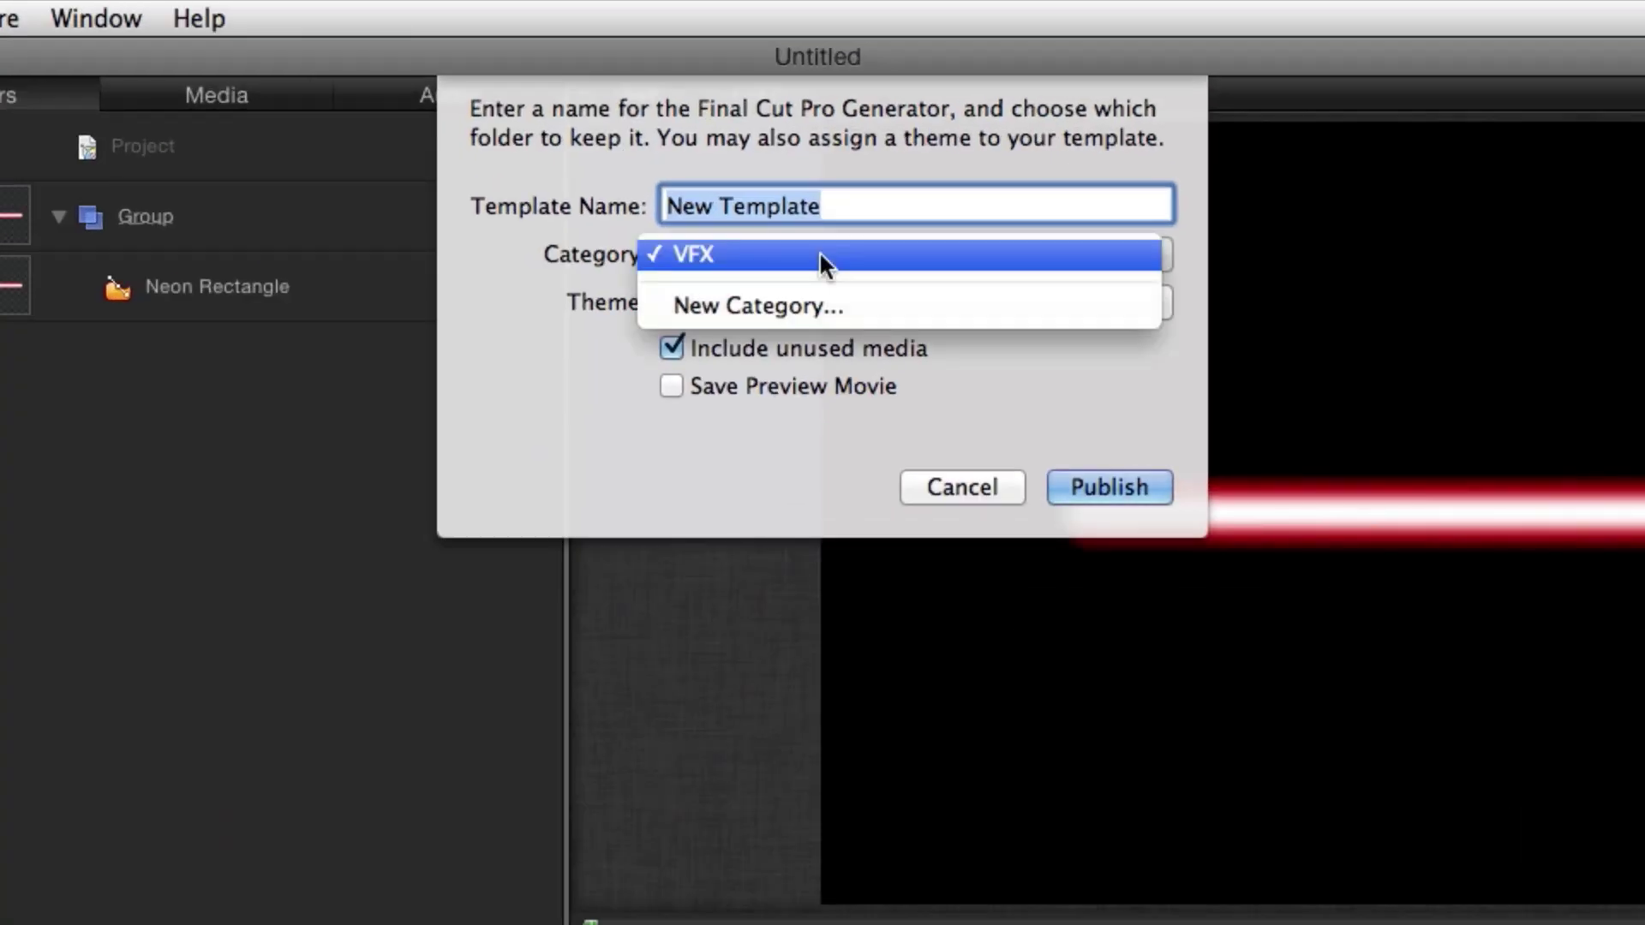
{"action": "left_click", "coordinate": [819, 253]}
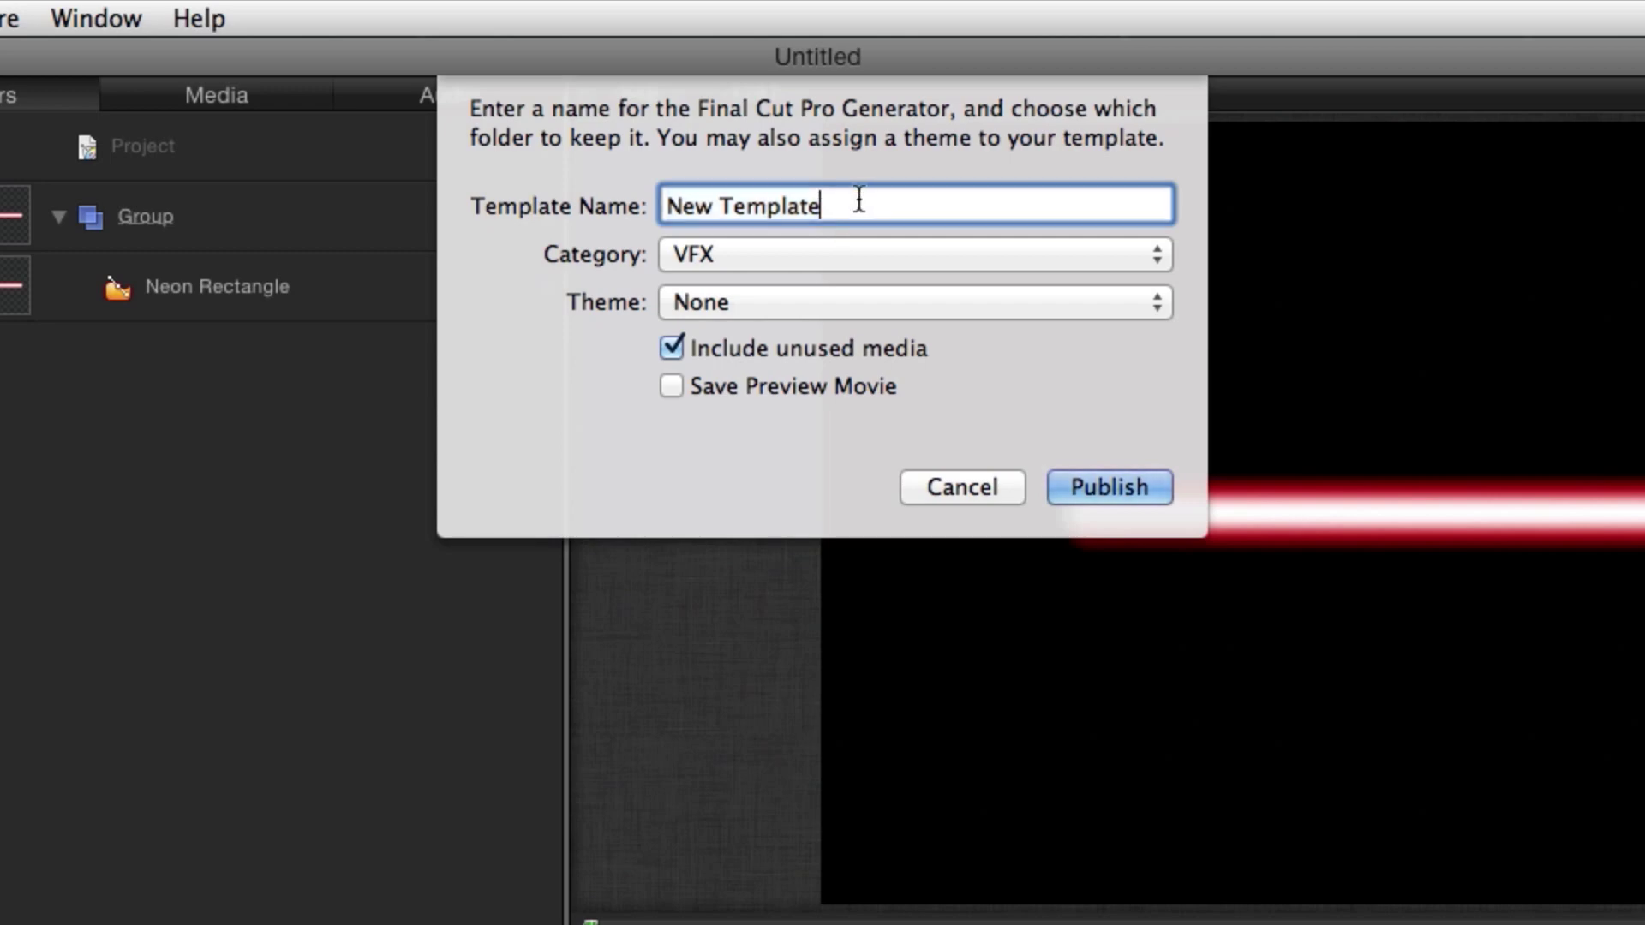
{"action": "type", "text": "Laser Beam"}
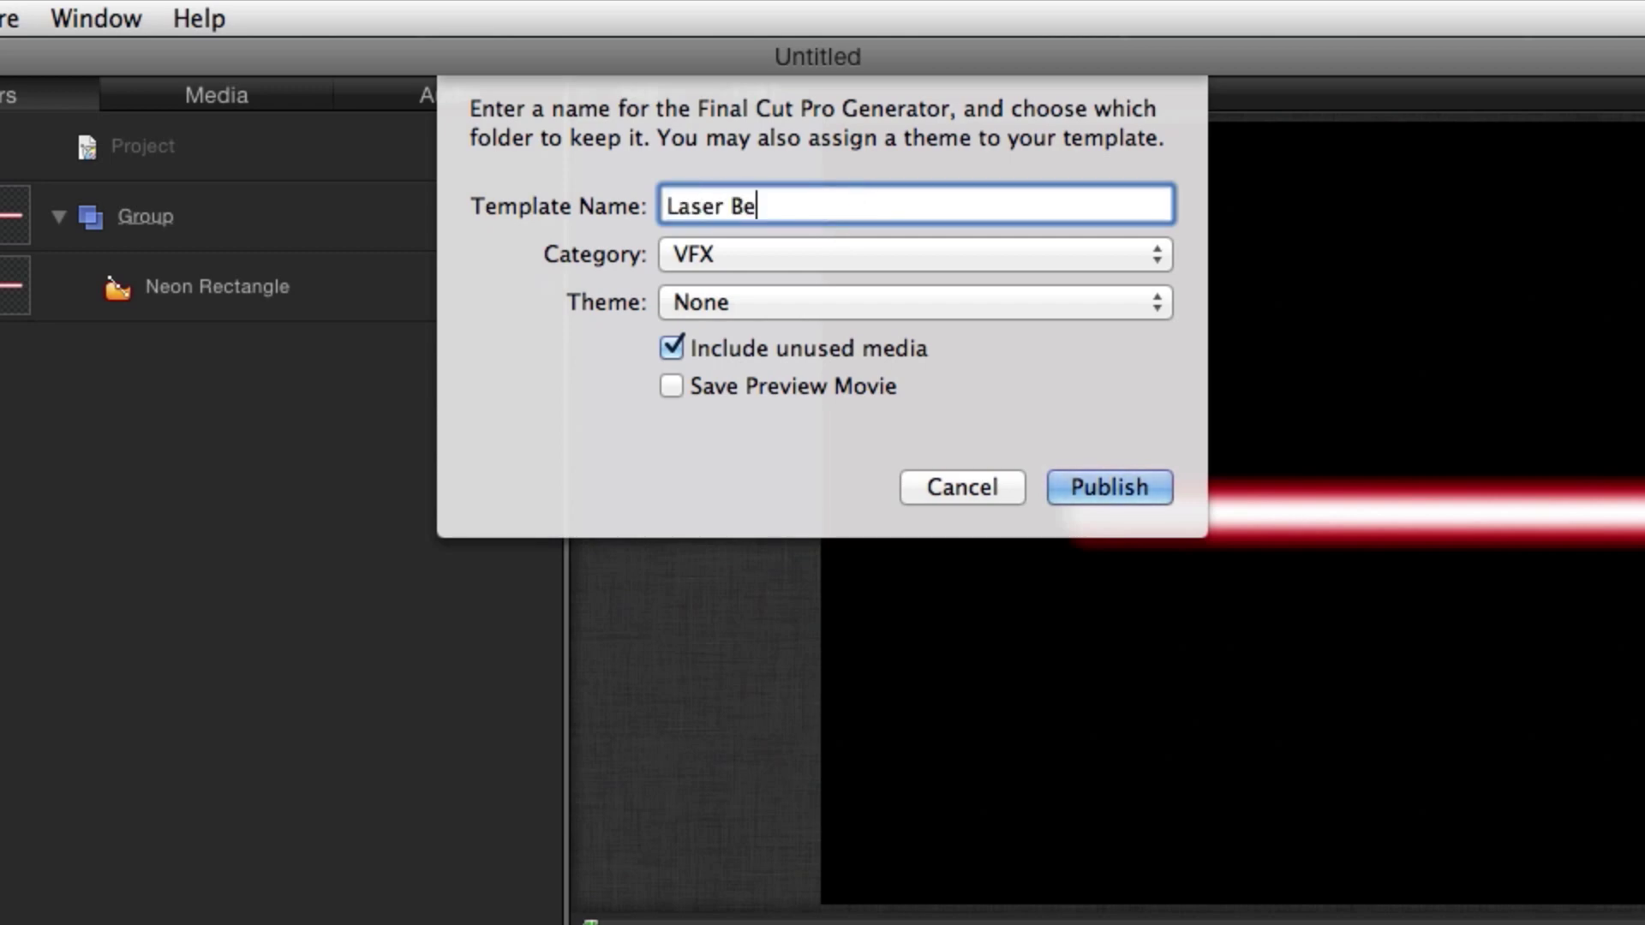
{"action": "left_click", "coordinate": [671, 385]}
{"action": "left_click", "coordinate": [1060, 476]}
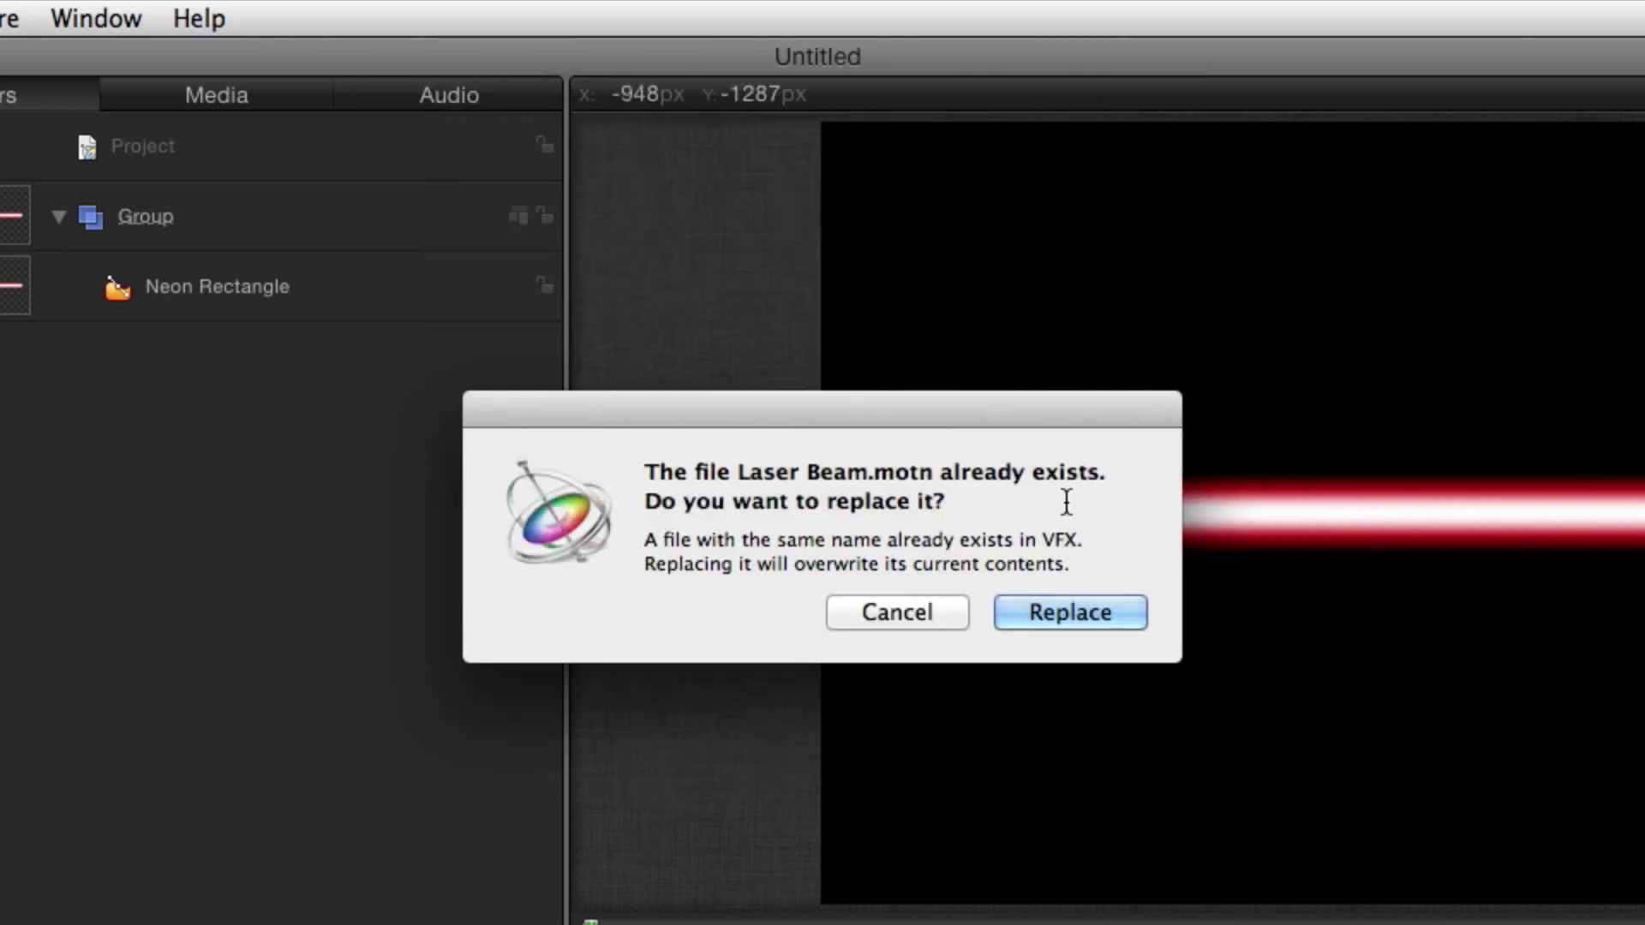
{"action": "left_click", "coordinate": [1053, 614]}
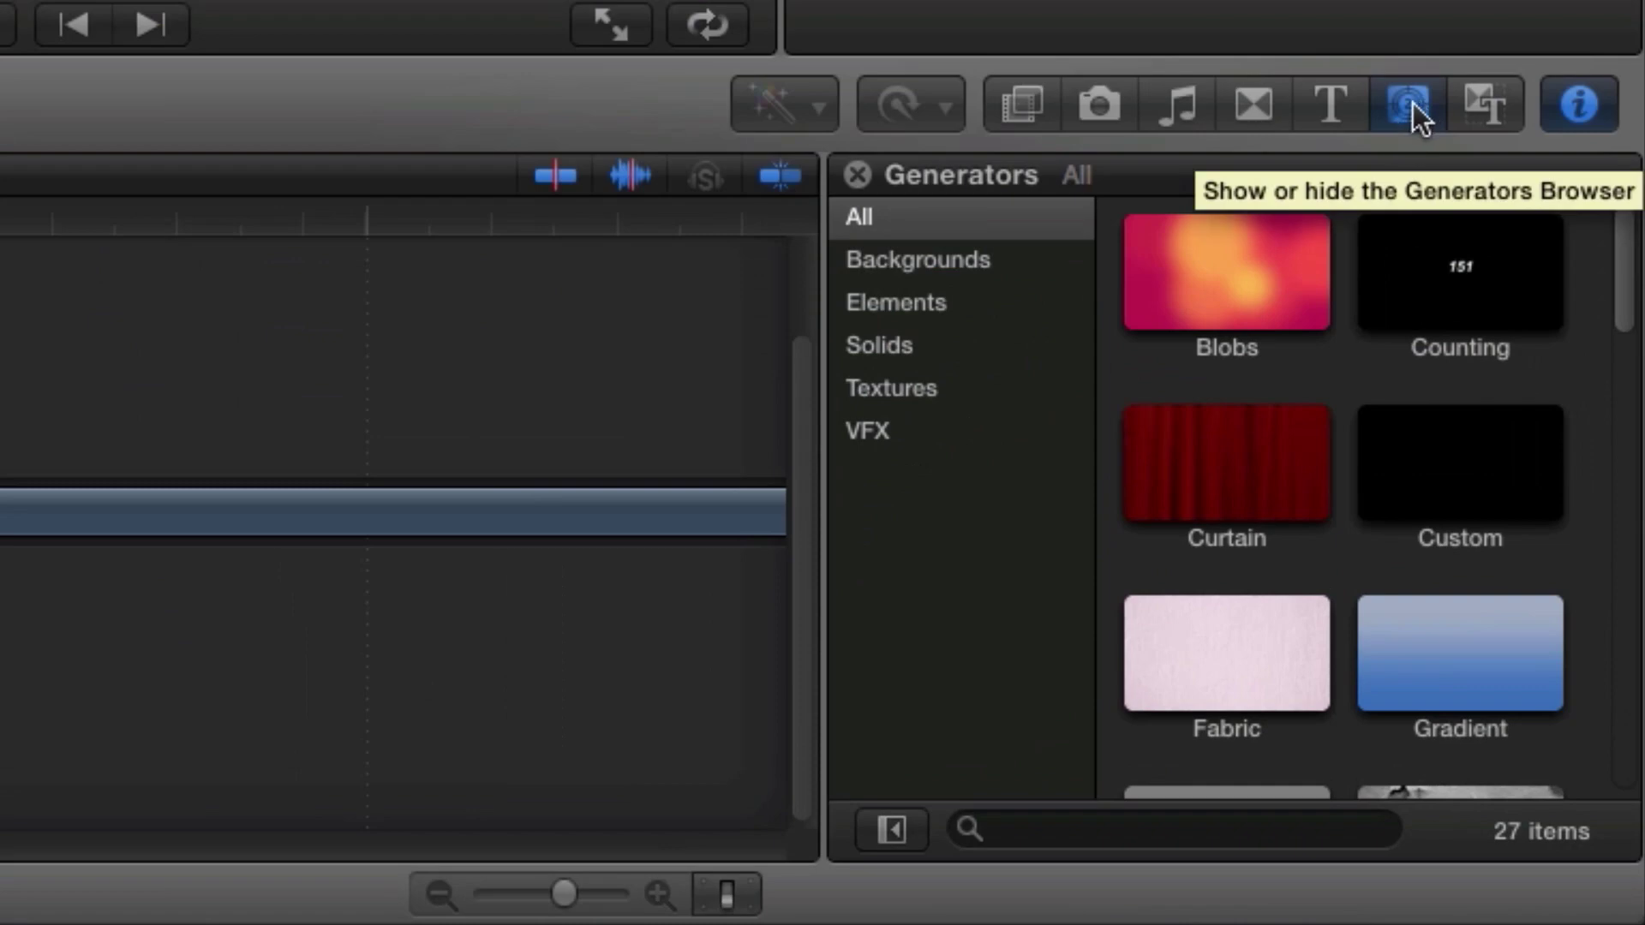
Place the Laser Beam generator from the VFX category above the MVI_0026 clip, starting at the playhead.
{"action": "left_click", "coordinate": [929, 433]}
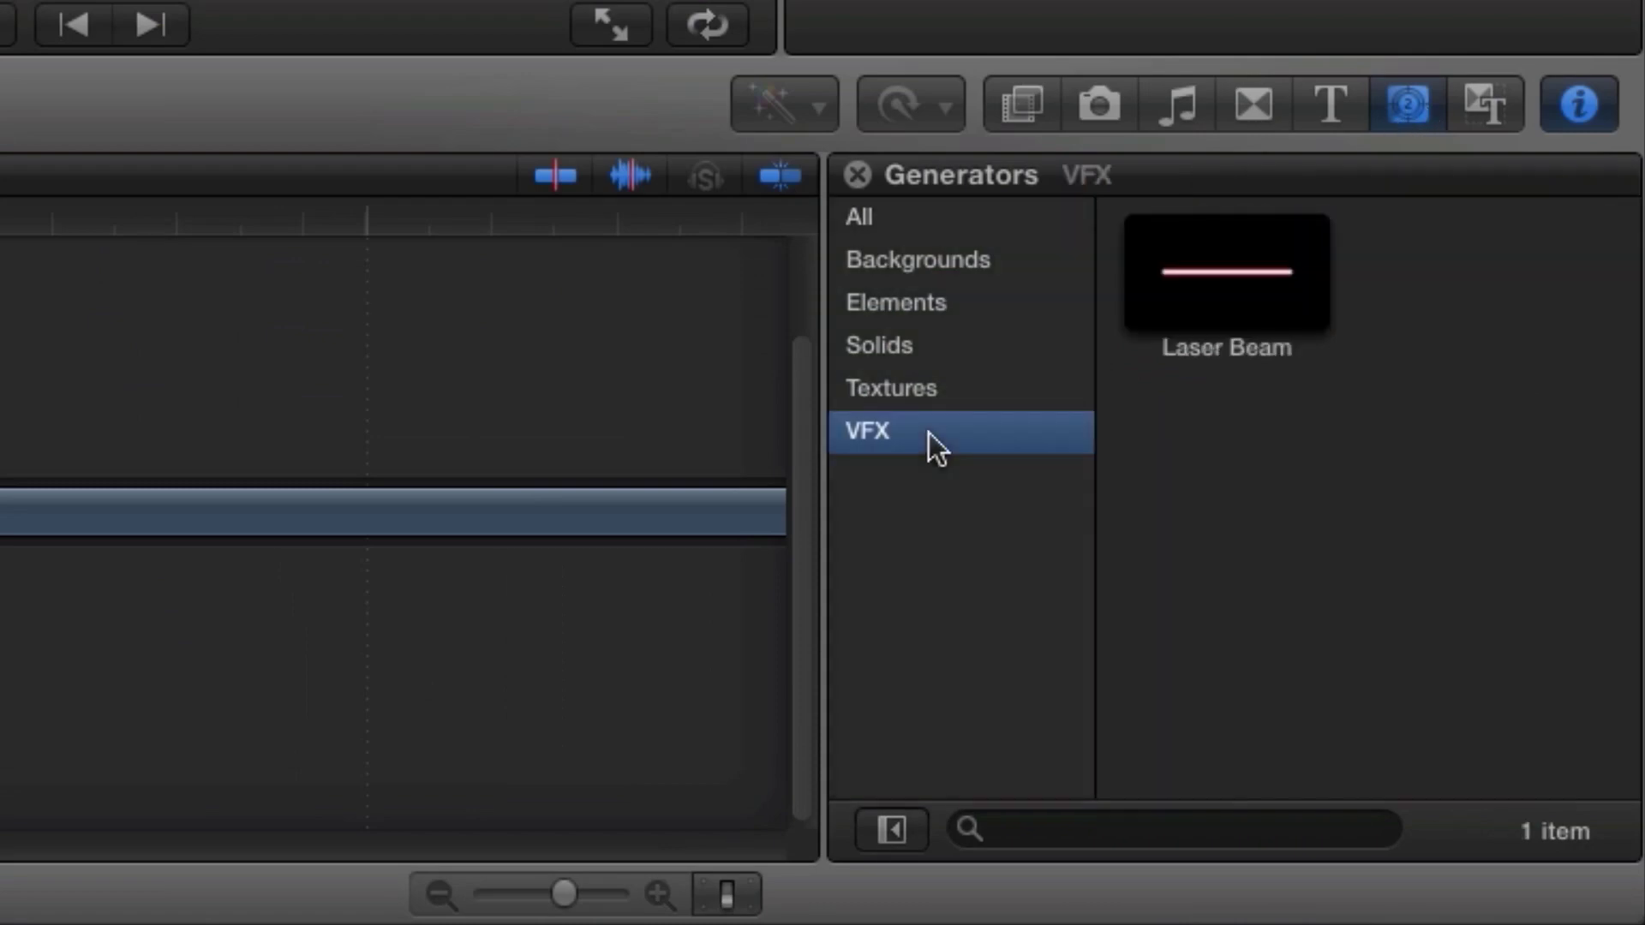
{"action": "left_click", "coordinate": [1253, 287]}
{"action": "left_click_drag", "start_coordinate": [1244, 295], "coordinate": [54, 316]}
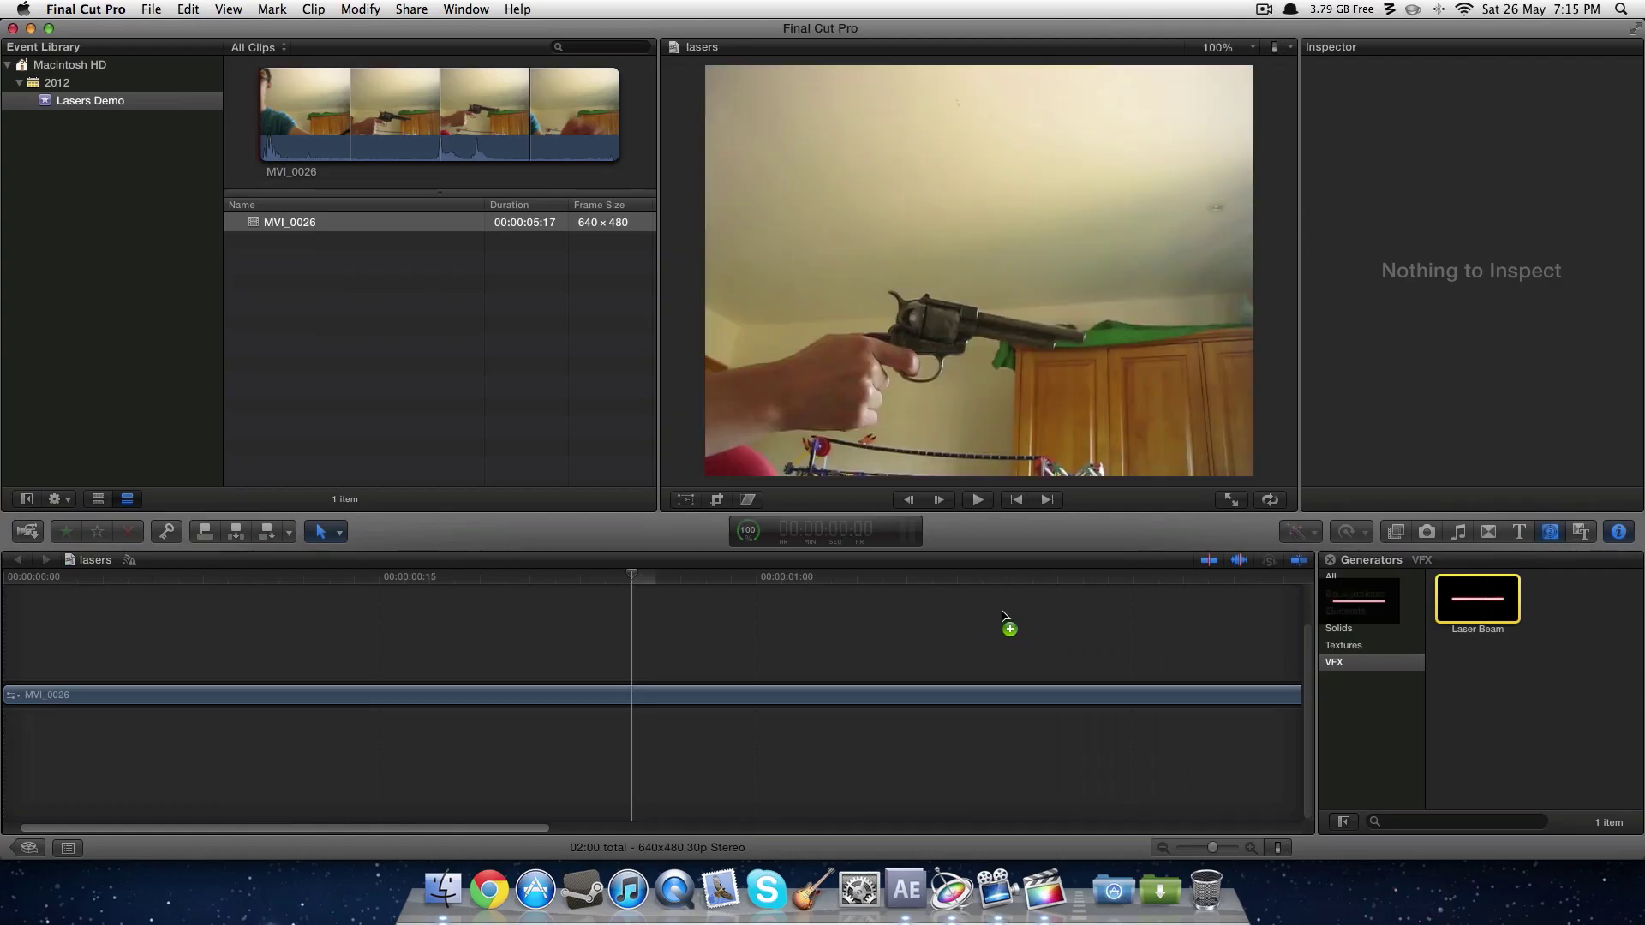
{"action": "left_click_drag", "start_coordinate": [1004, 615], "coordinate": [642, 683]}
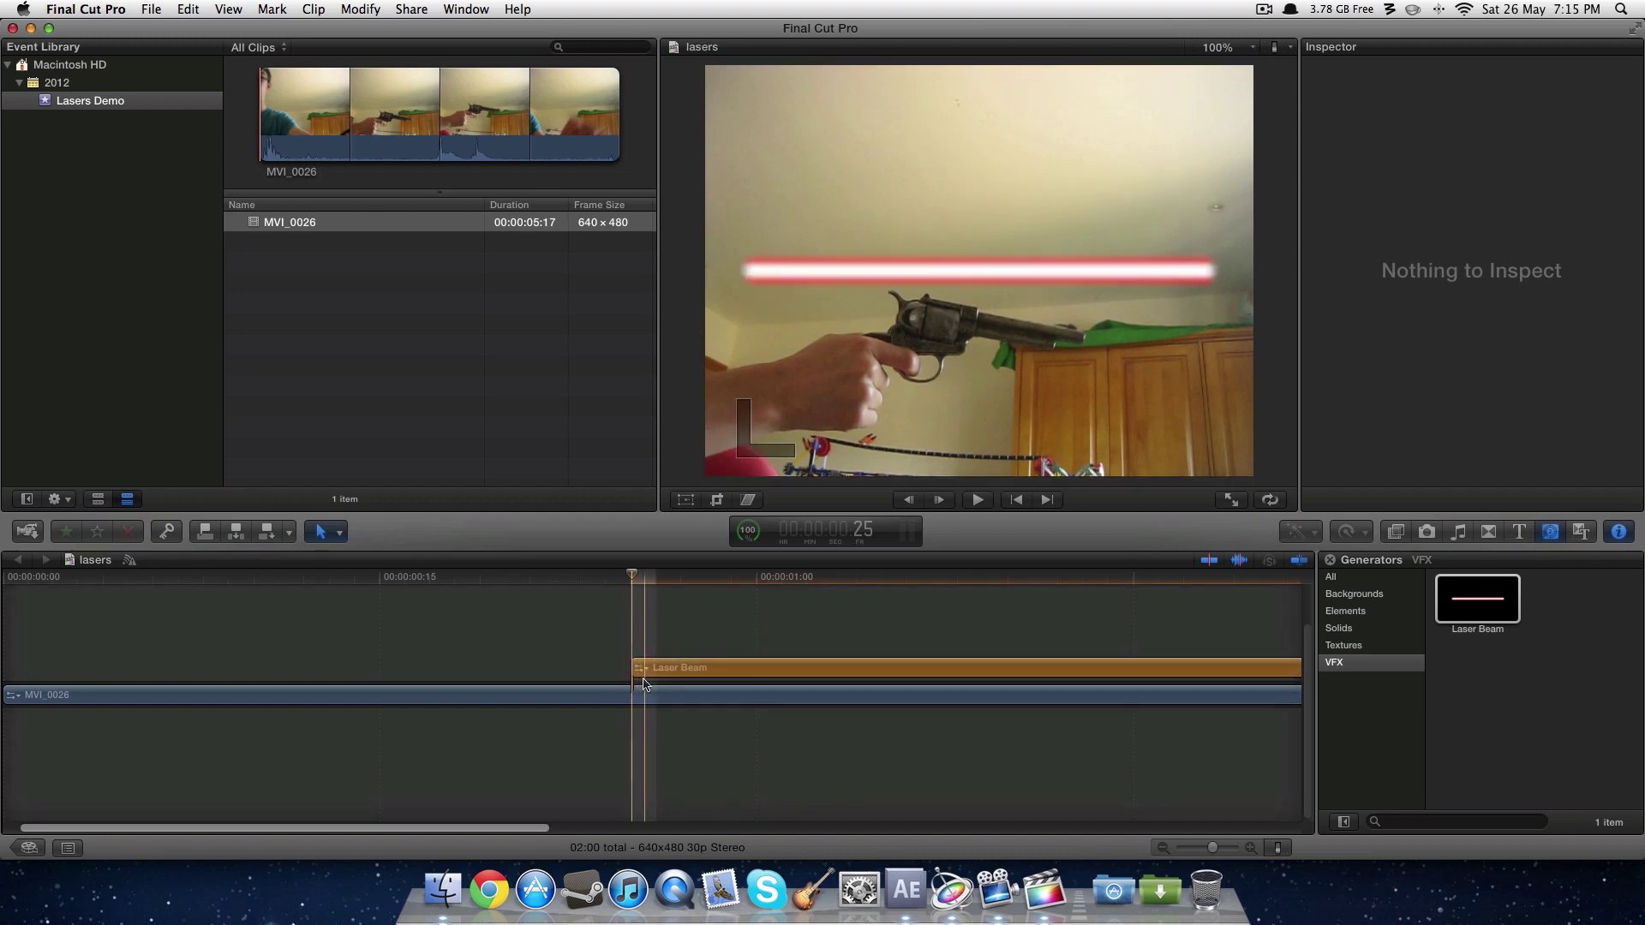
Examine the Laser Beam clip's published parameters and briefly try its Outline option.
{"action": "left_click", "coordinate": [786, 671]}
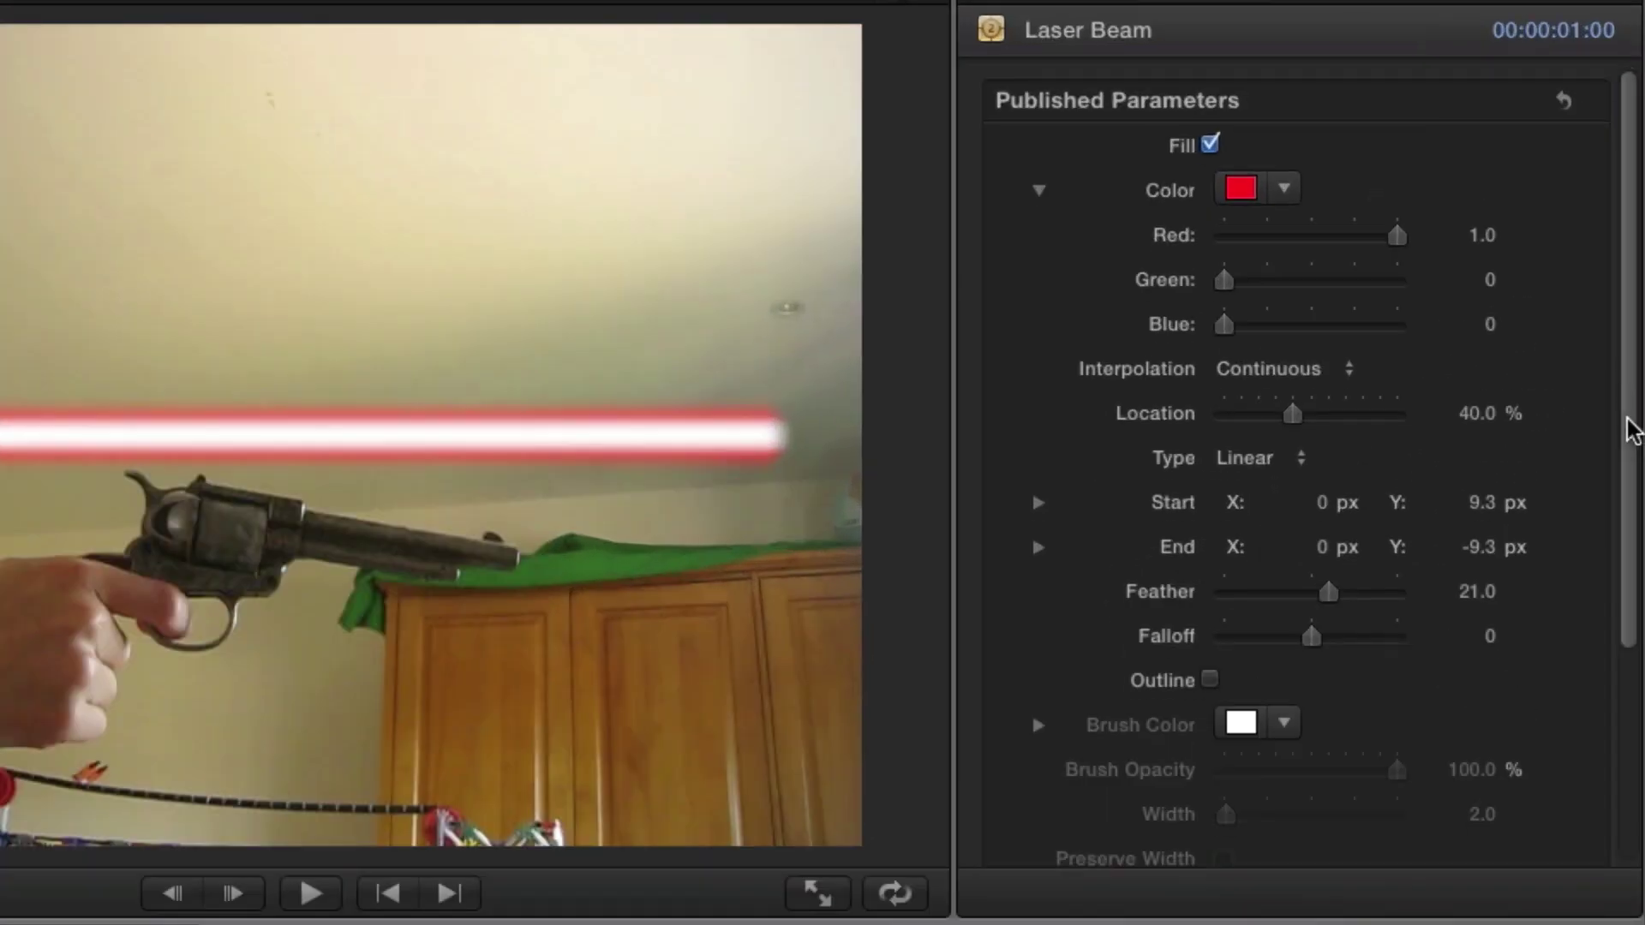
{"action": "scroll", "coordinate": [1628, 342], "scroll_direction": "down", "scroll_amount": 5}
{"action": "scroll", "coordinate": [1618, 257], "scroll_direction": "up", "scroll_amount": 5}
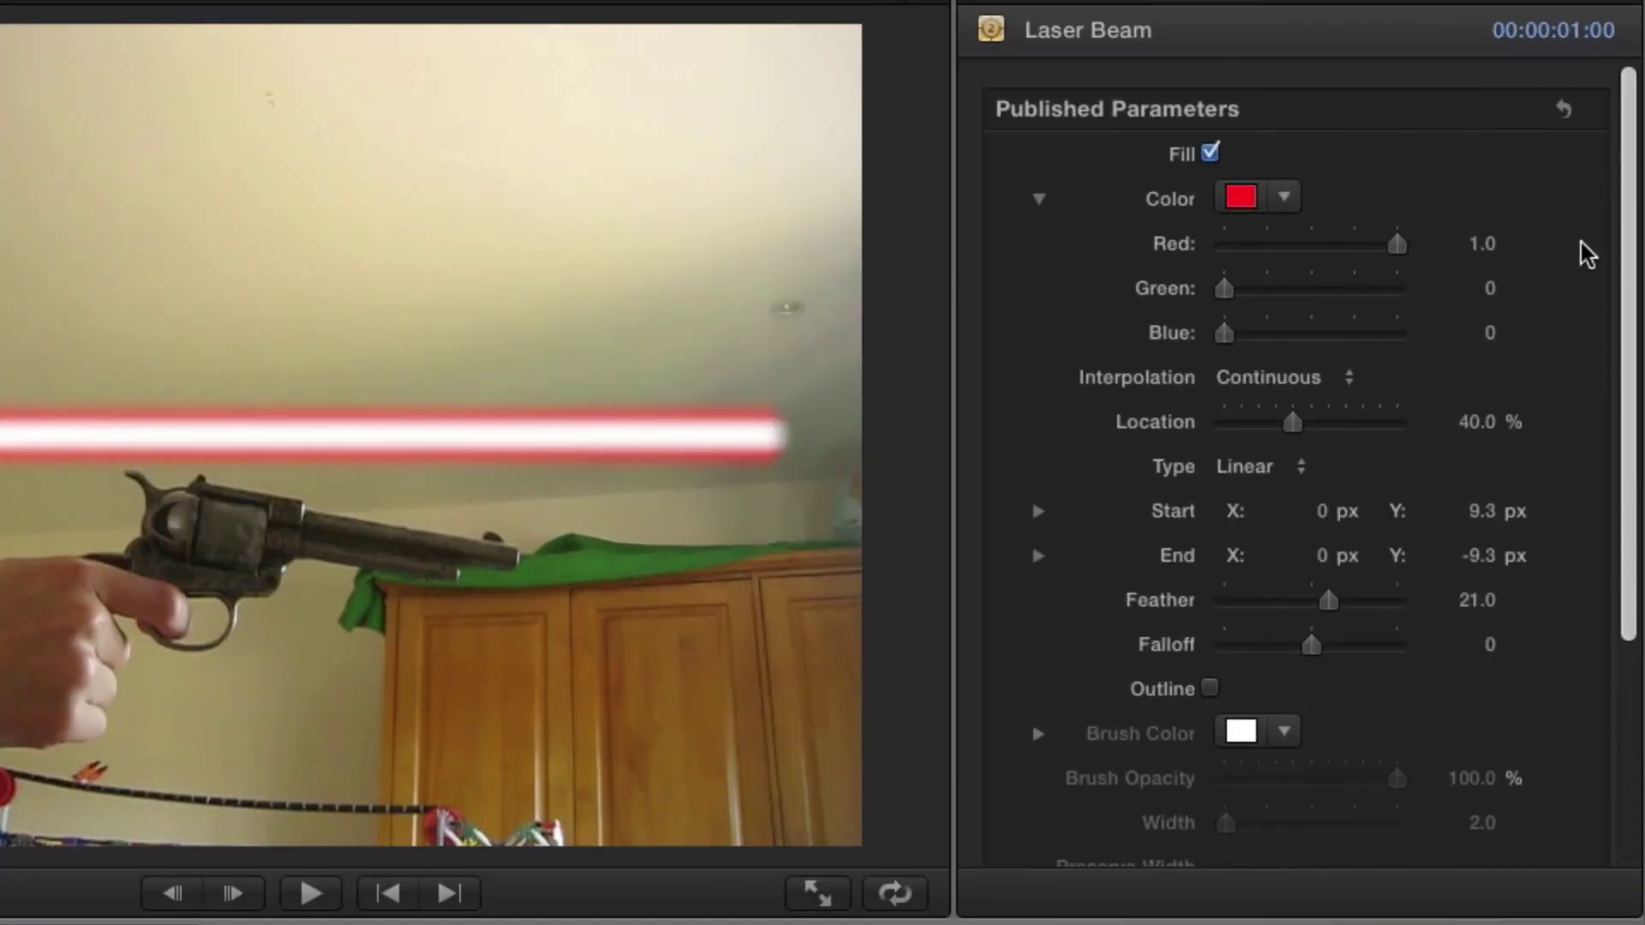
{"action": "scroll", "coordinate": [1597, 789], "scroll_direction": "down", "scroll_amount": 5}
{"action": "scroll", "coordinate": [1602, 526], "scroll_direction": "up", "scroll_amount": 5}
{"action": "left_click", "coordinate": [1210, 688]}
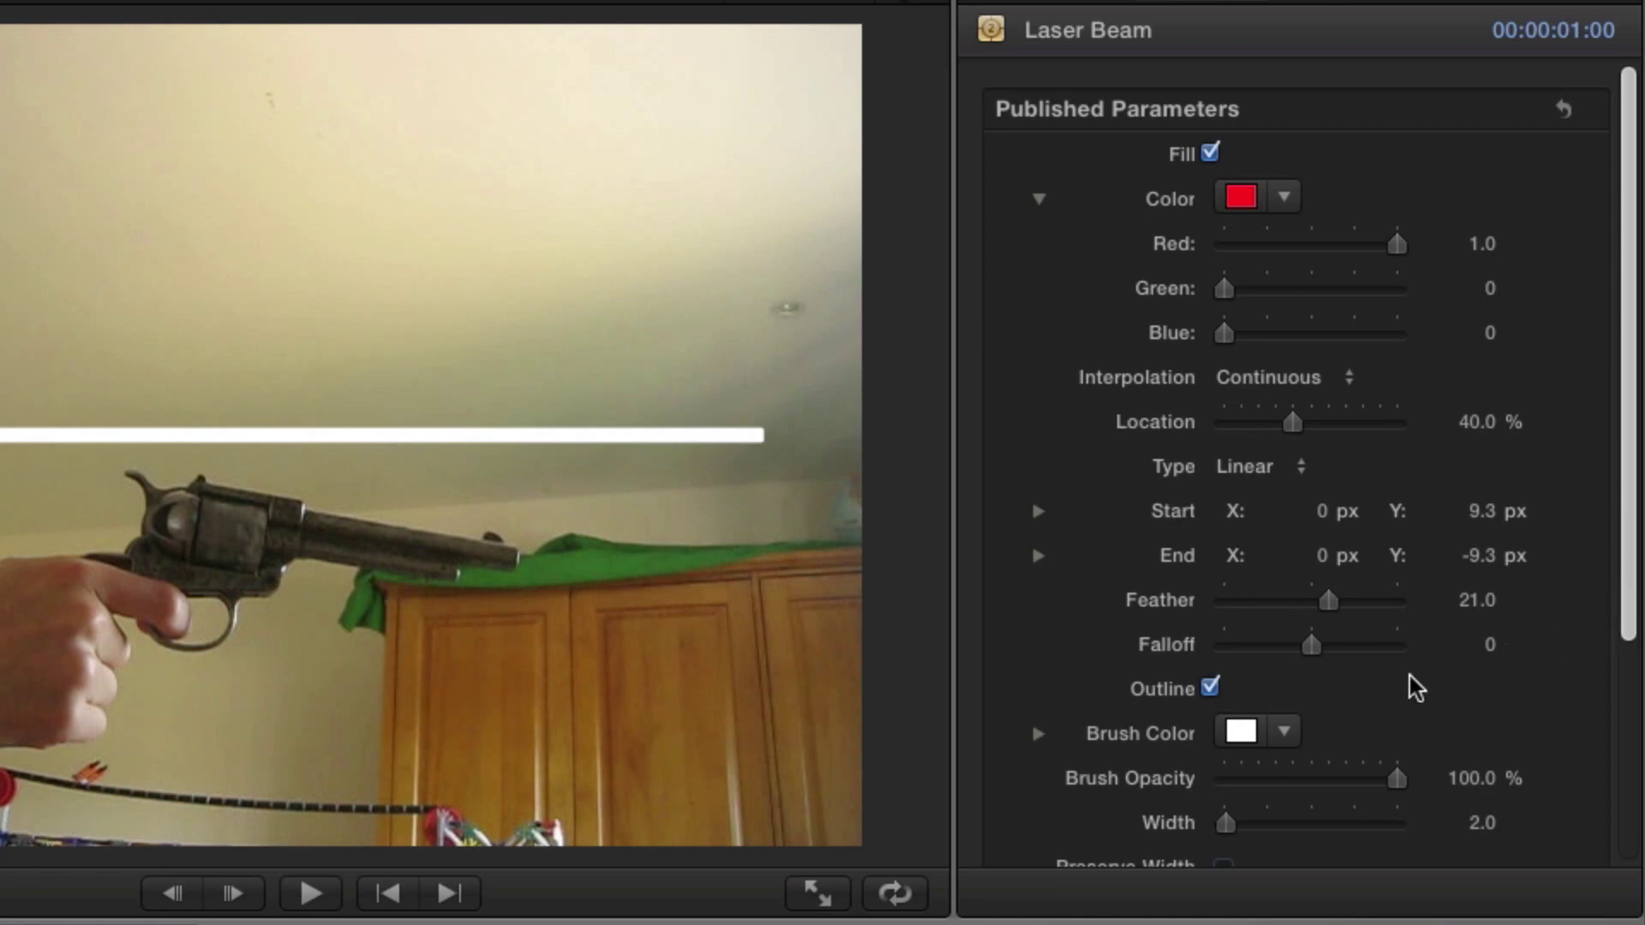
{"action": "left_click", "coordinate": [1210, 688]}
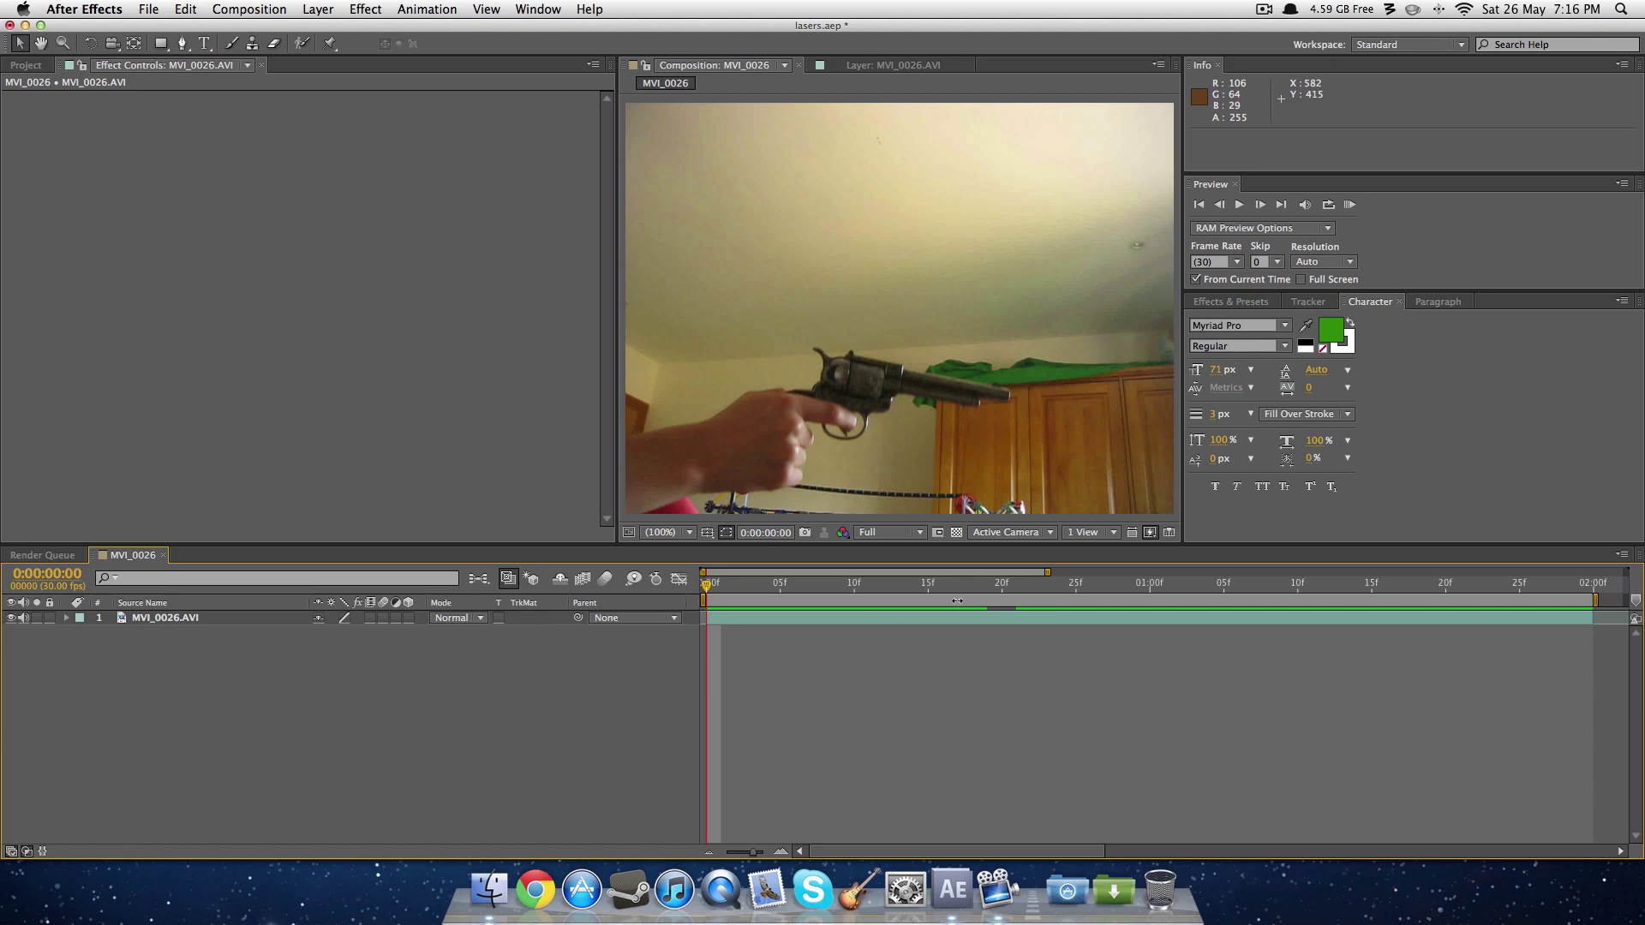
In After Effects, move the MVI_0026 composition to frame 20 and delete the Solids folder with its two solids from the project.
{"action": "left_click_drag", "start_coordinate": [965, 590], "coordinate": [1005, 586]}
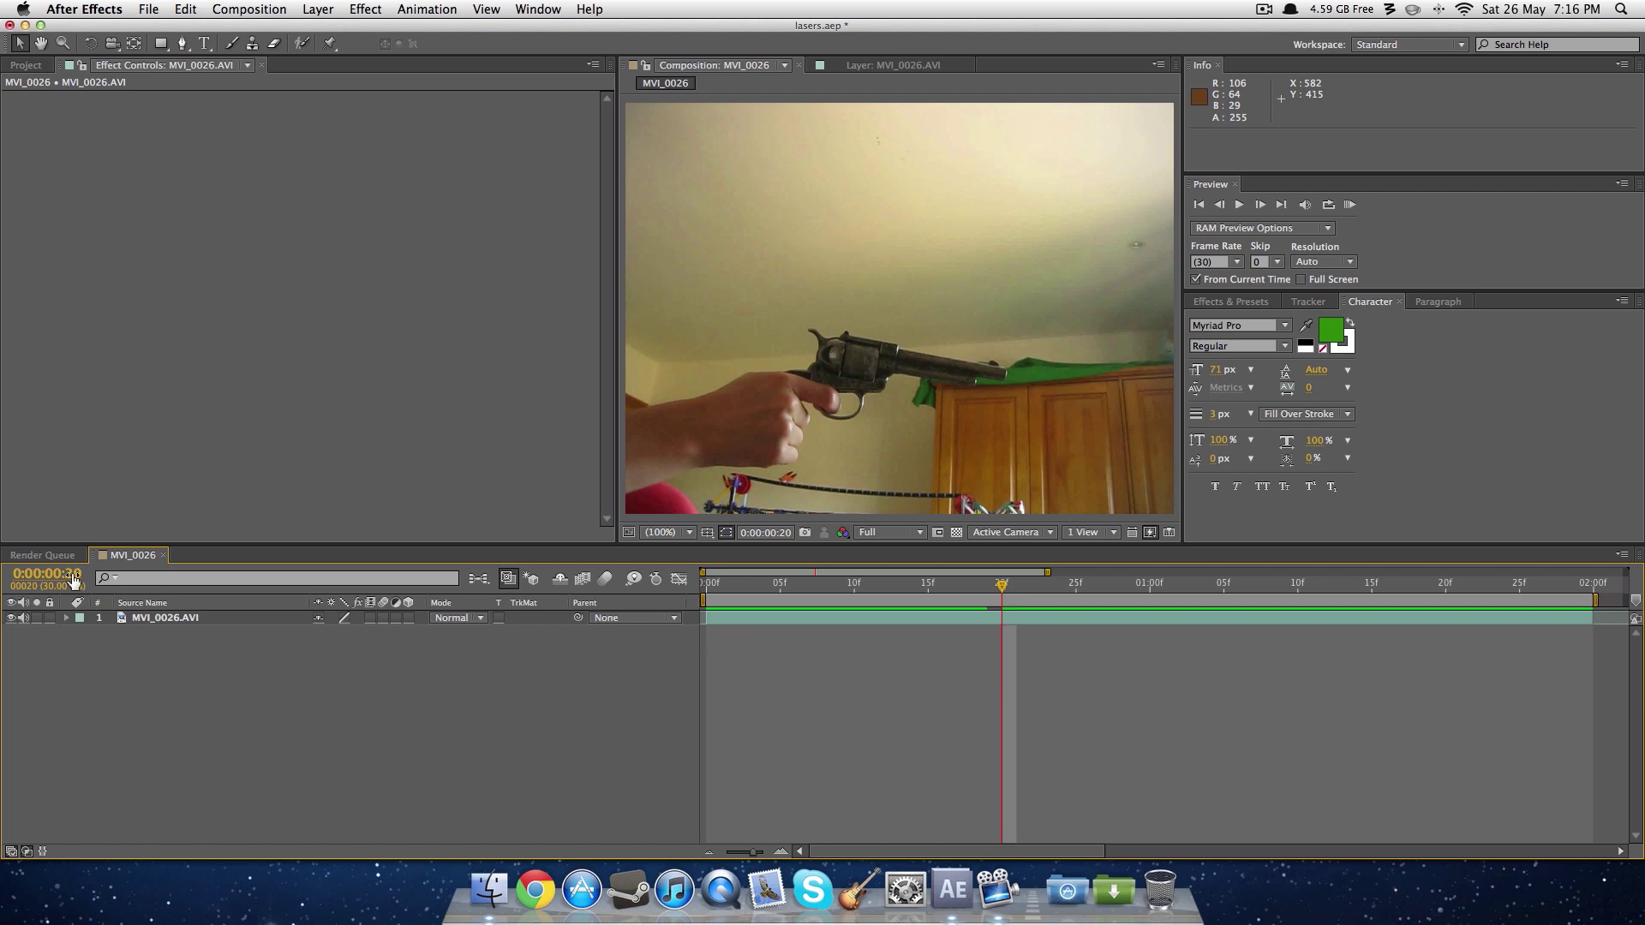
{"action": "left_click", "coordinate": [35, 67]}
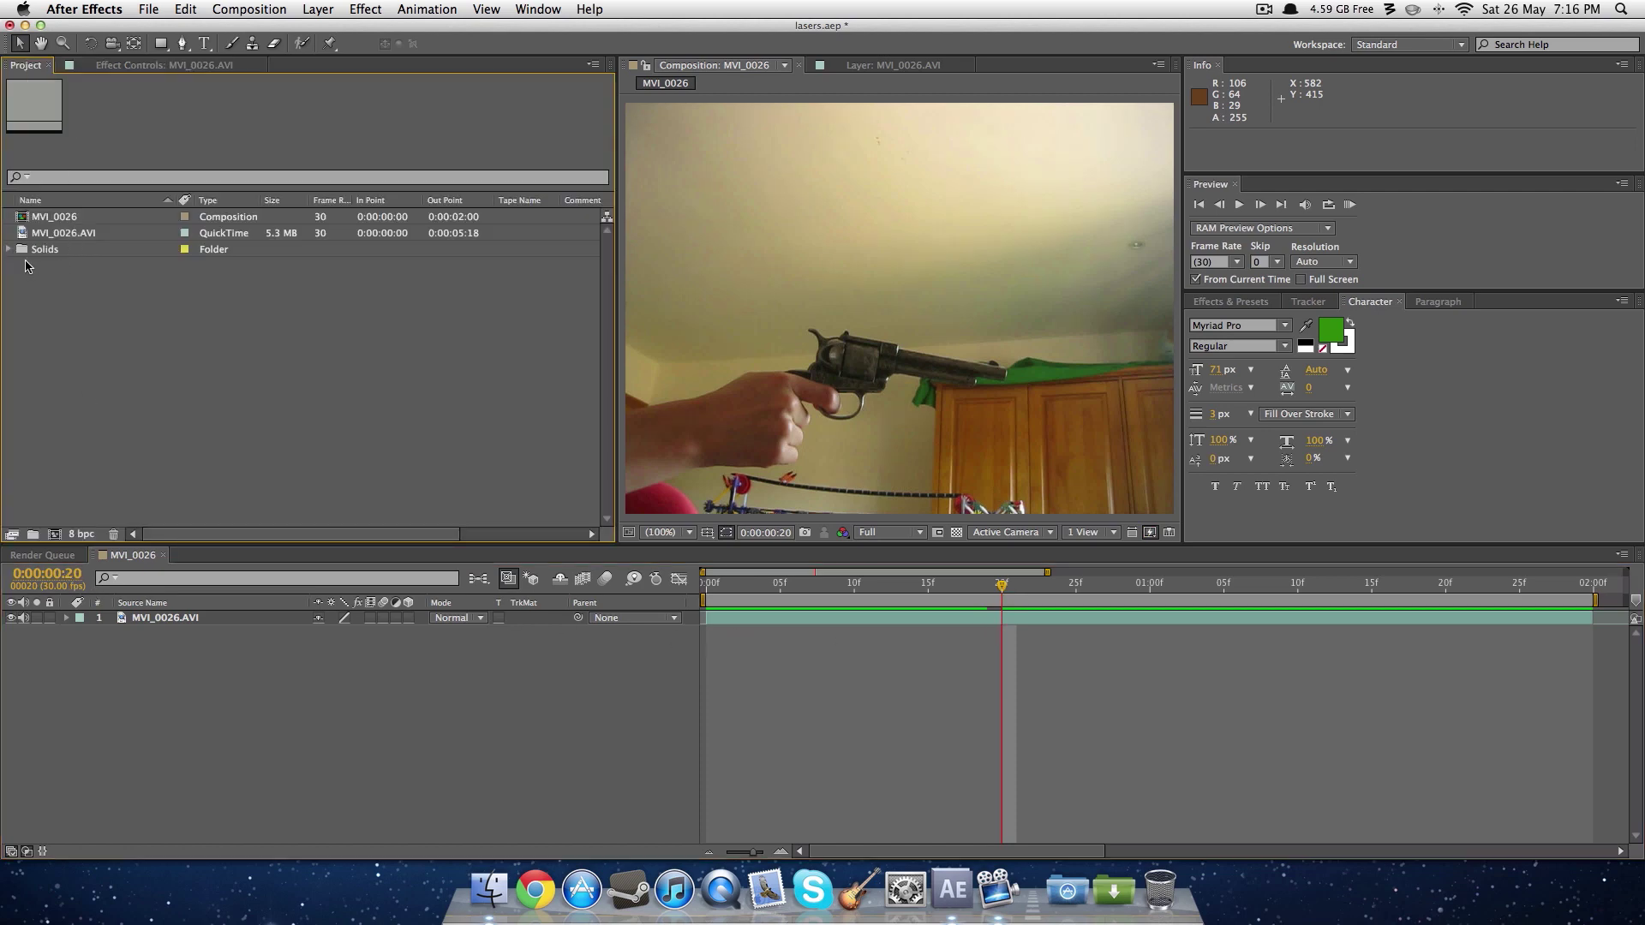
{"action": "left_click", "coordinate": [10, 249]}
{"action": "left_click_drag", "start_coordinate": [54, 308], "coordinate": [44, 251]}
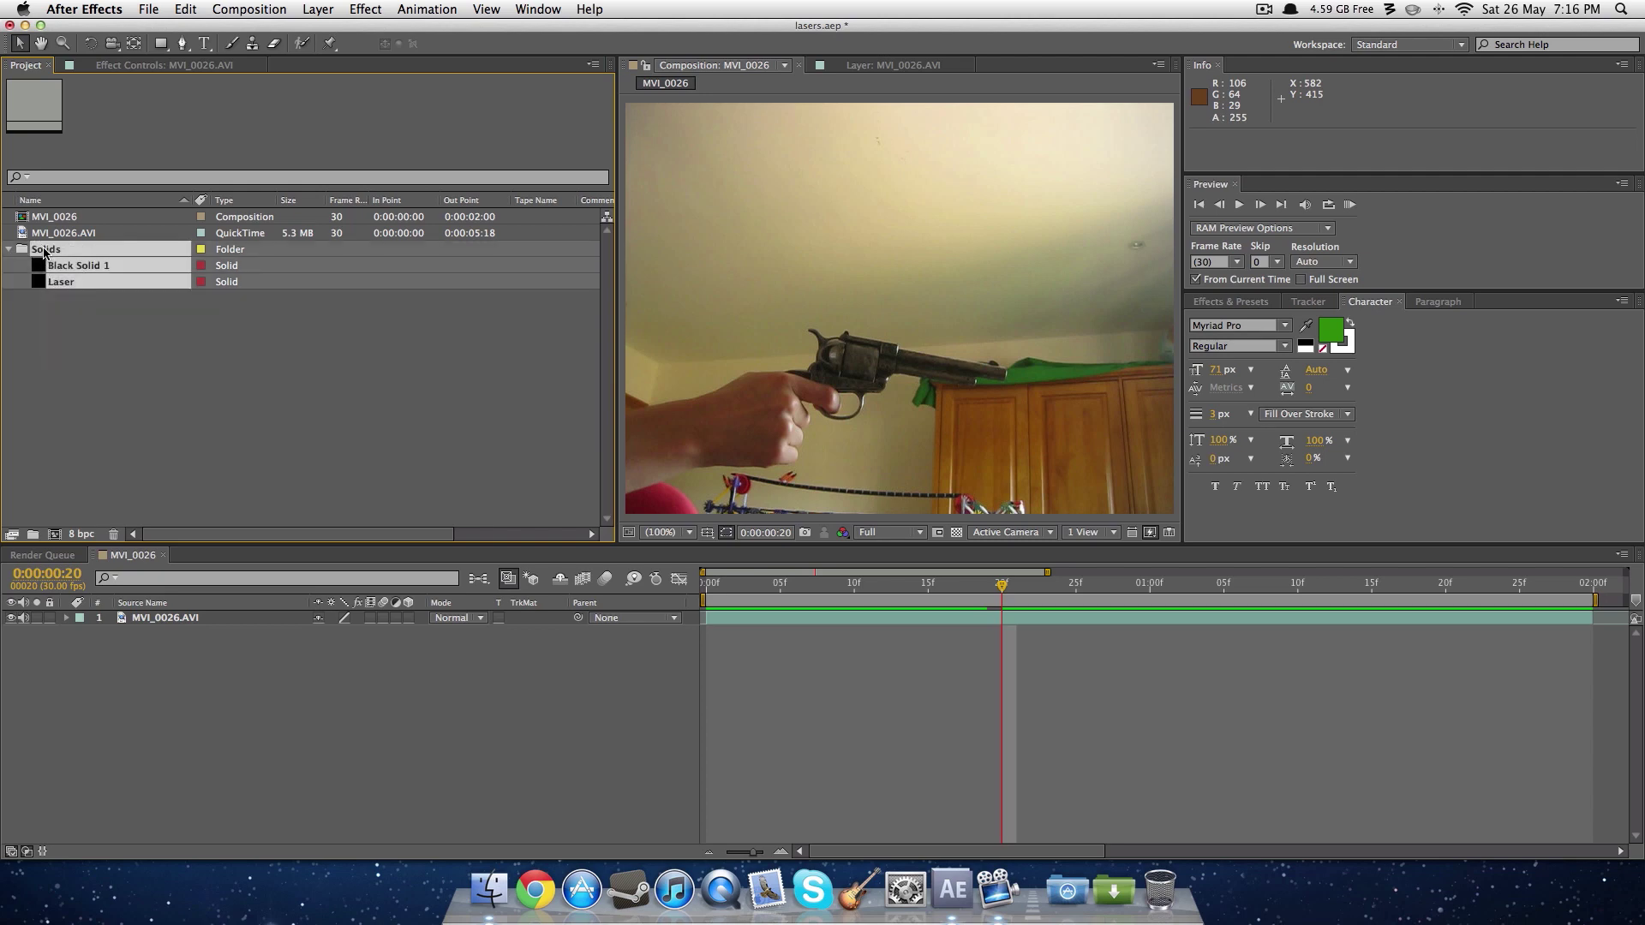
{"action": "key", "text": "Delete"}
{"action": "left_click", "coordinate": [986, 468]}
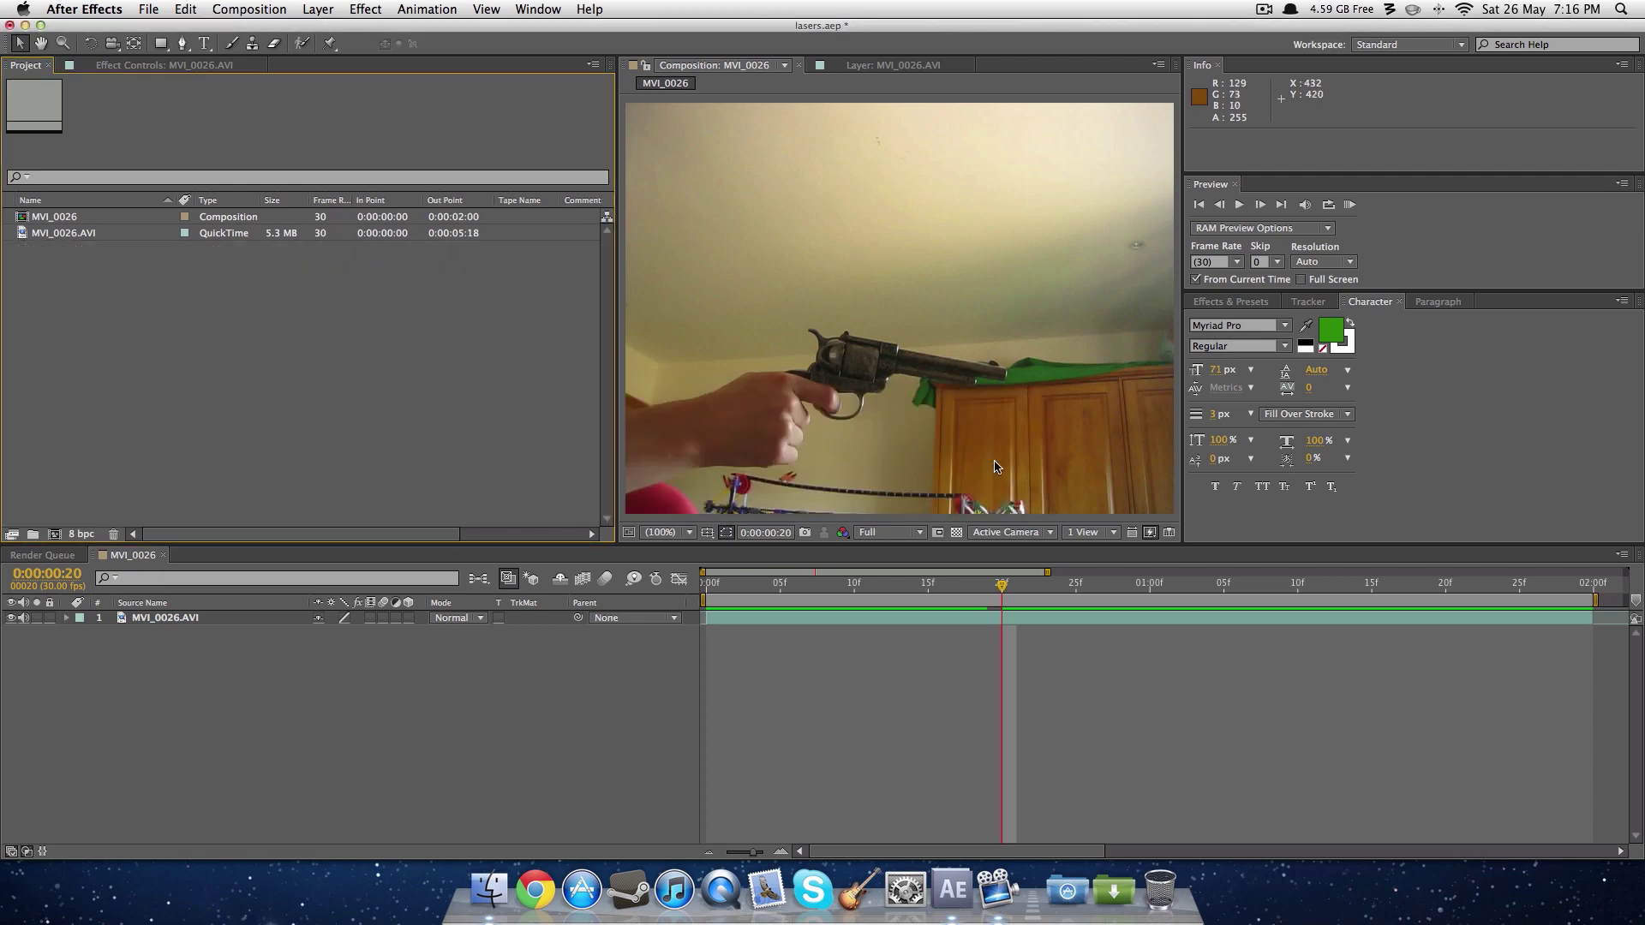
Create a black 640 × 480 px solid layer named "Laser" in the composition.
{"action": "right_click", "coordinate": [313, 687]}
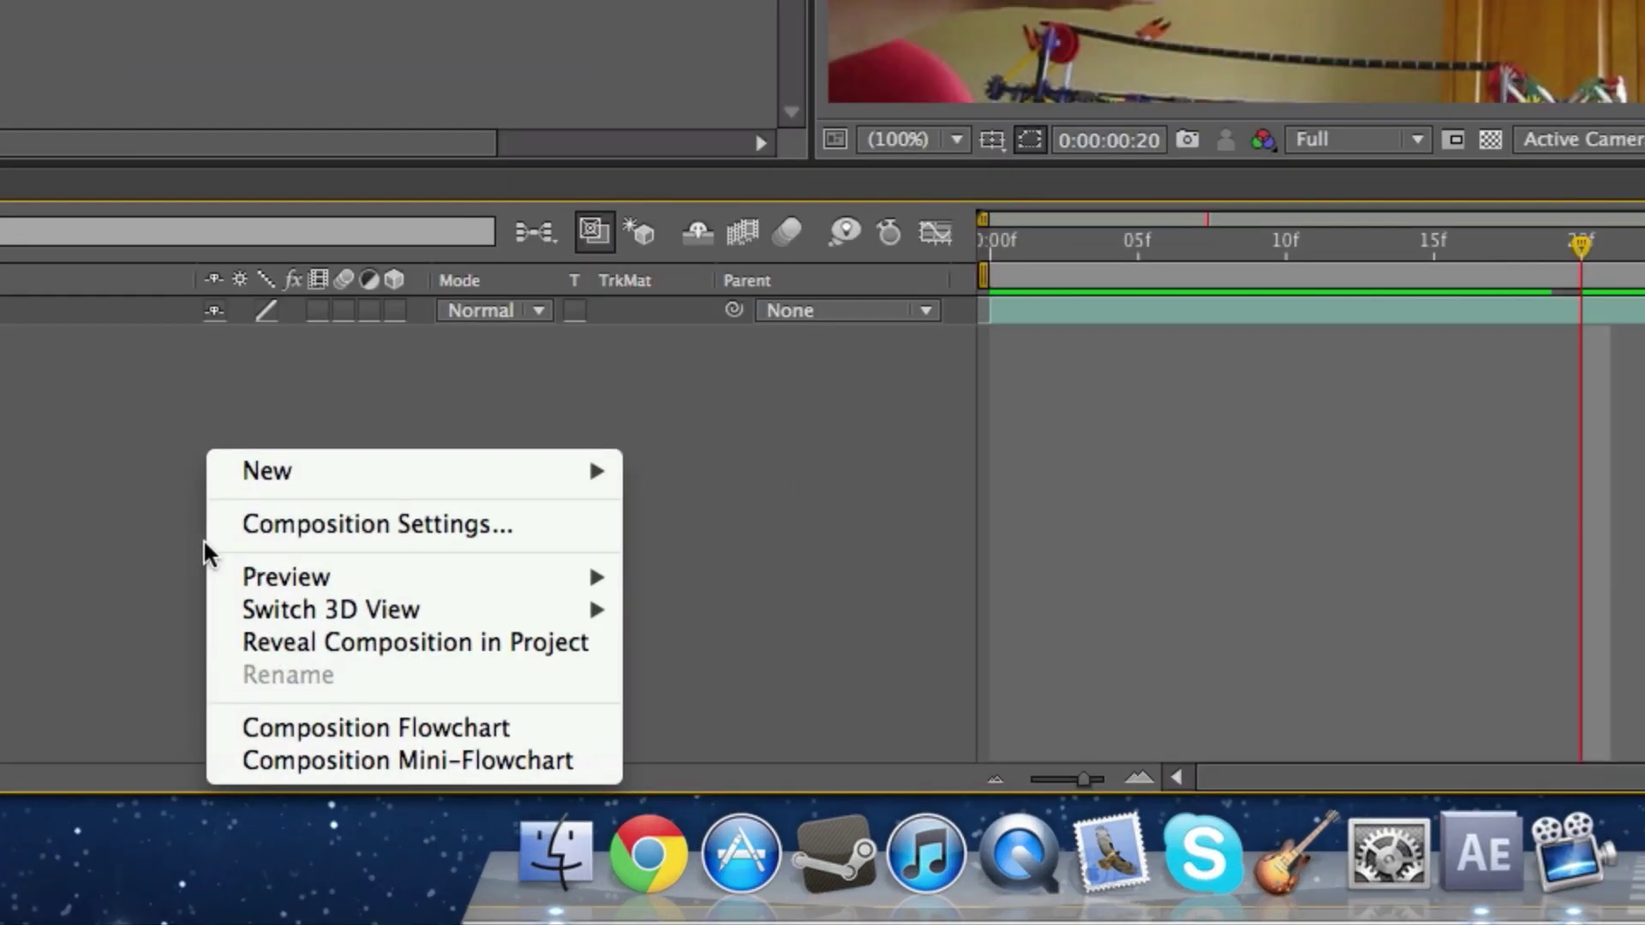
{"action": "mouse_move", "coordinate": [347, 702]}
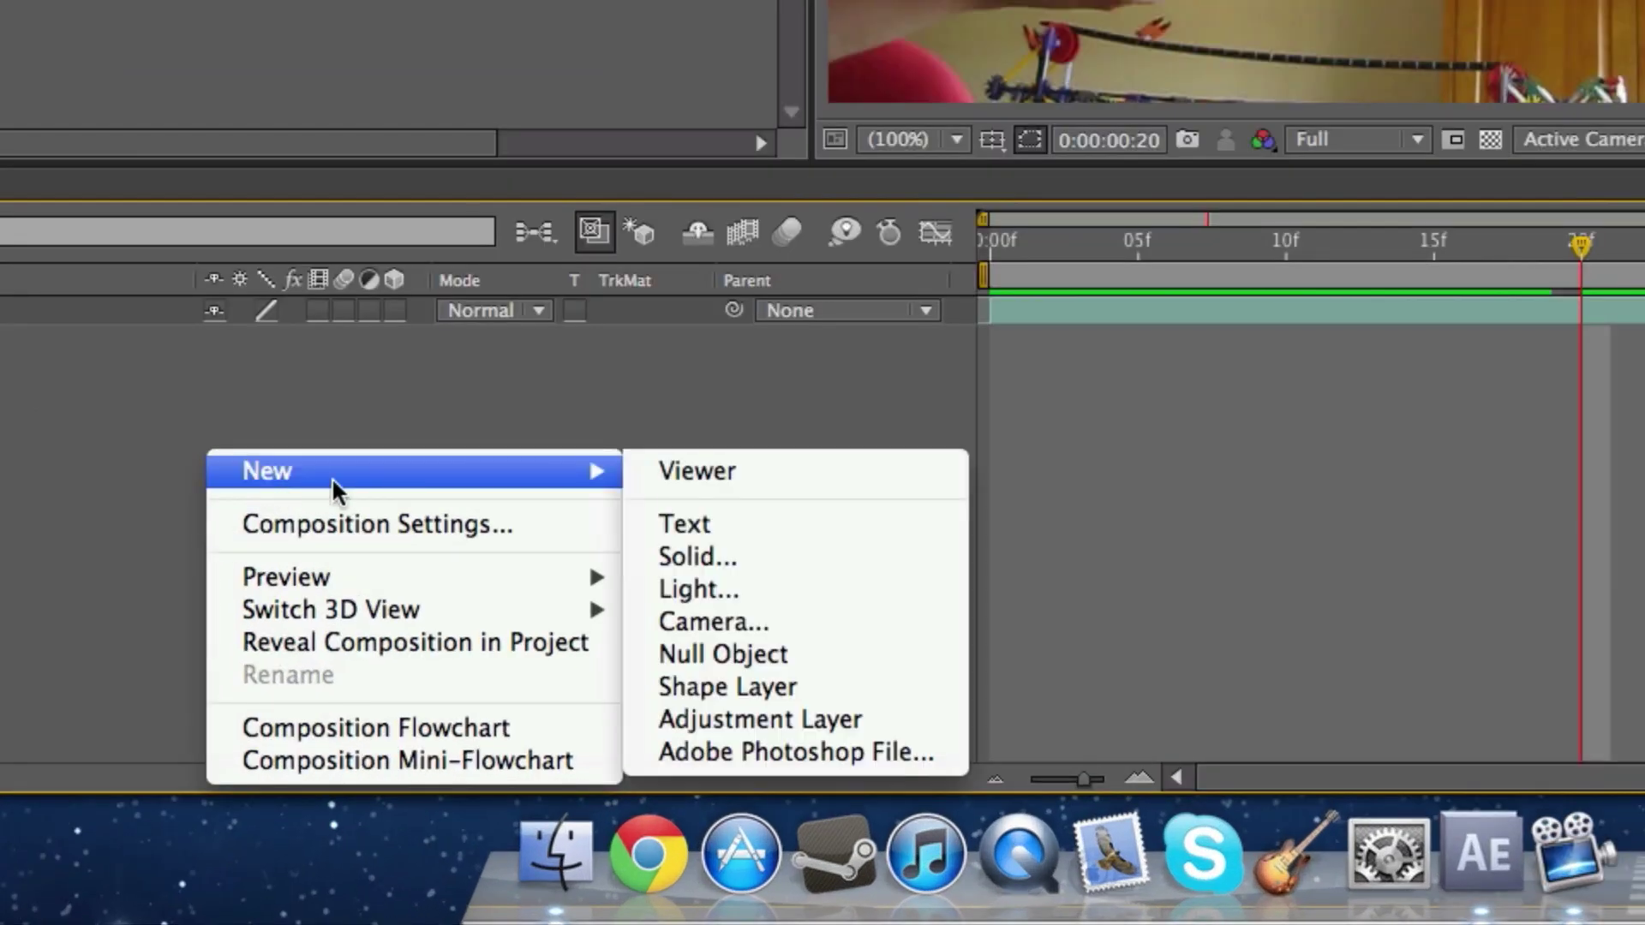
{"action": "left_click", "coordinate": [768, 559]}
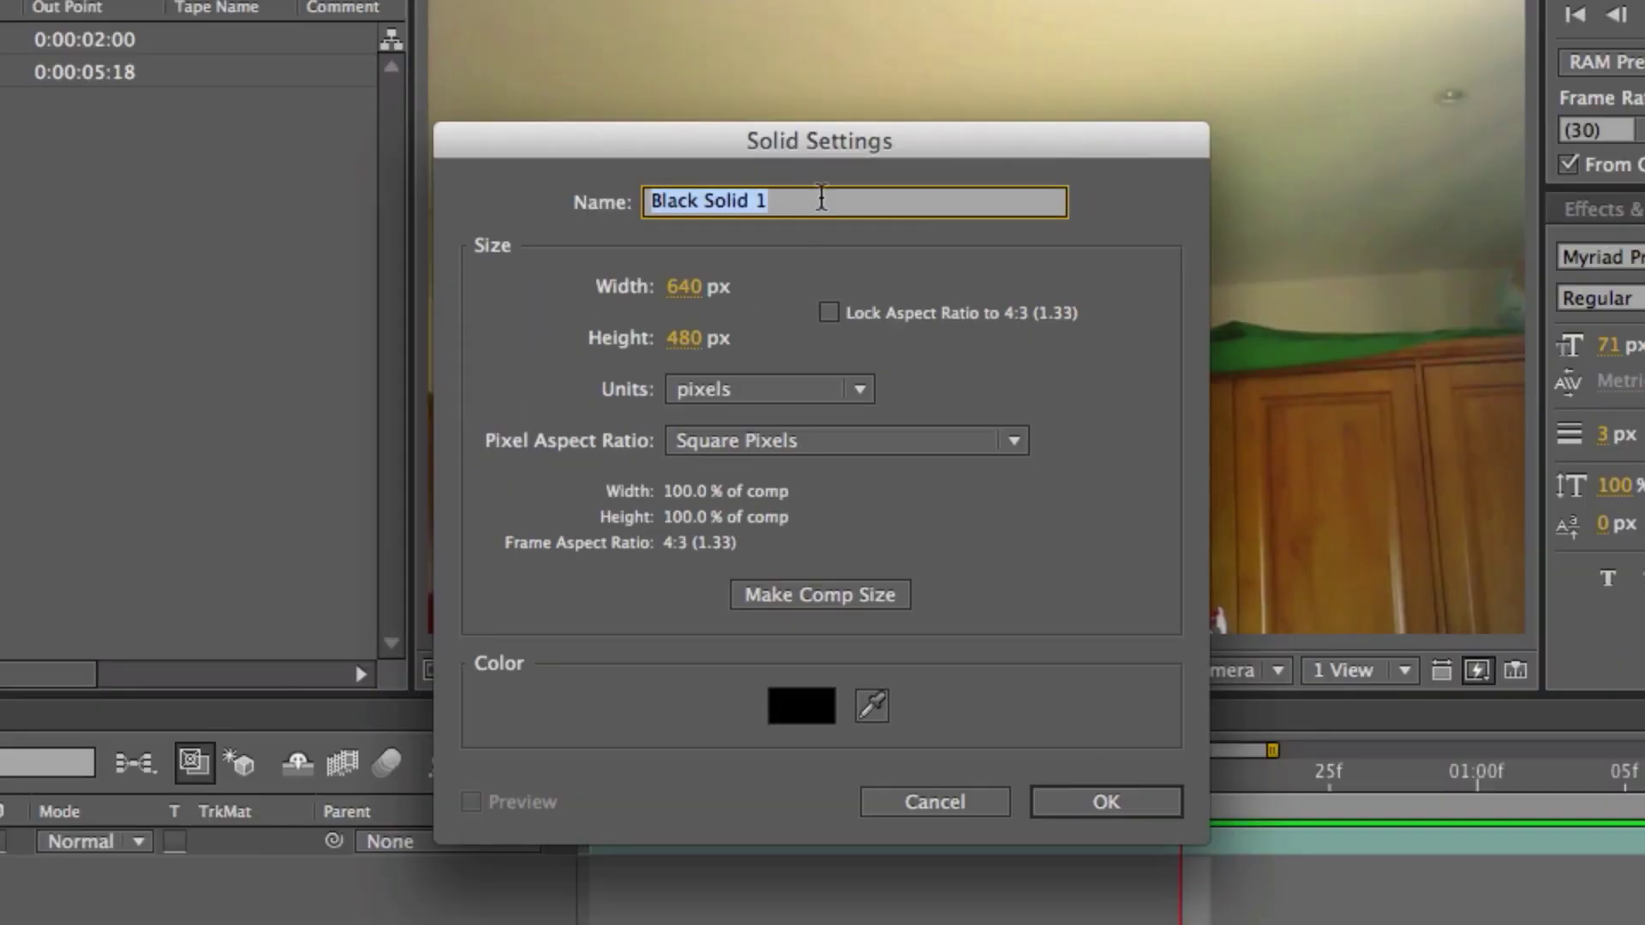
{"action": "type", "text": "Laser"}
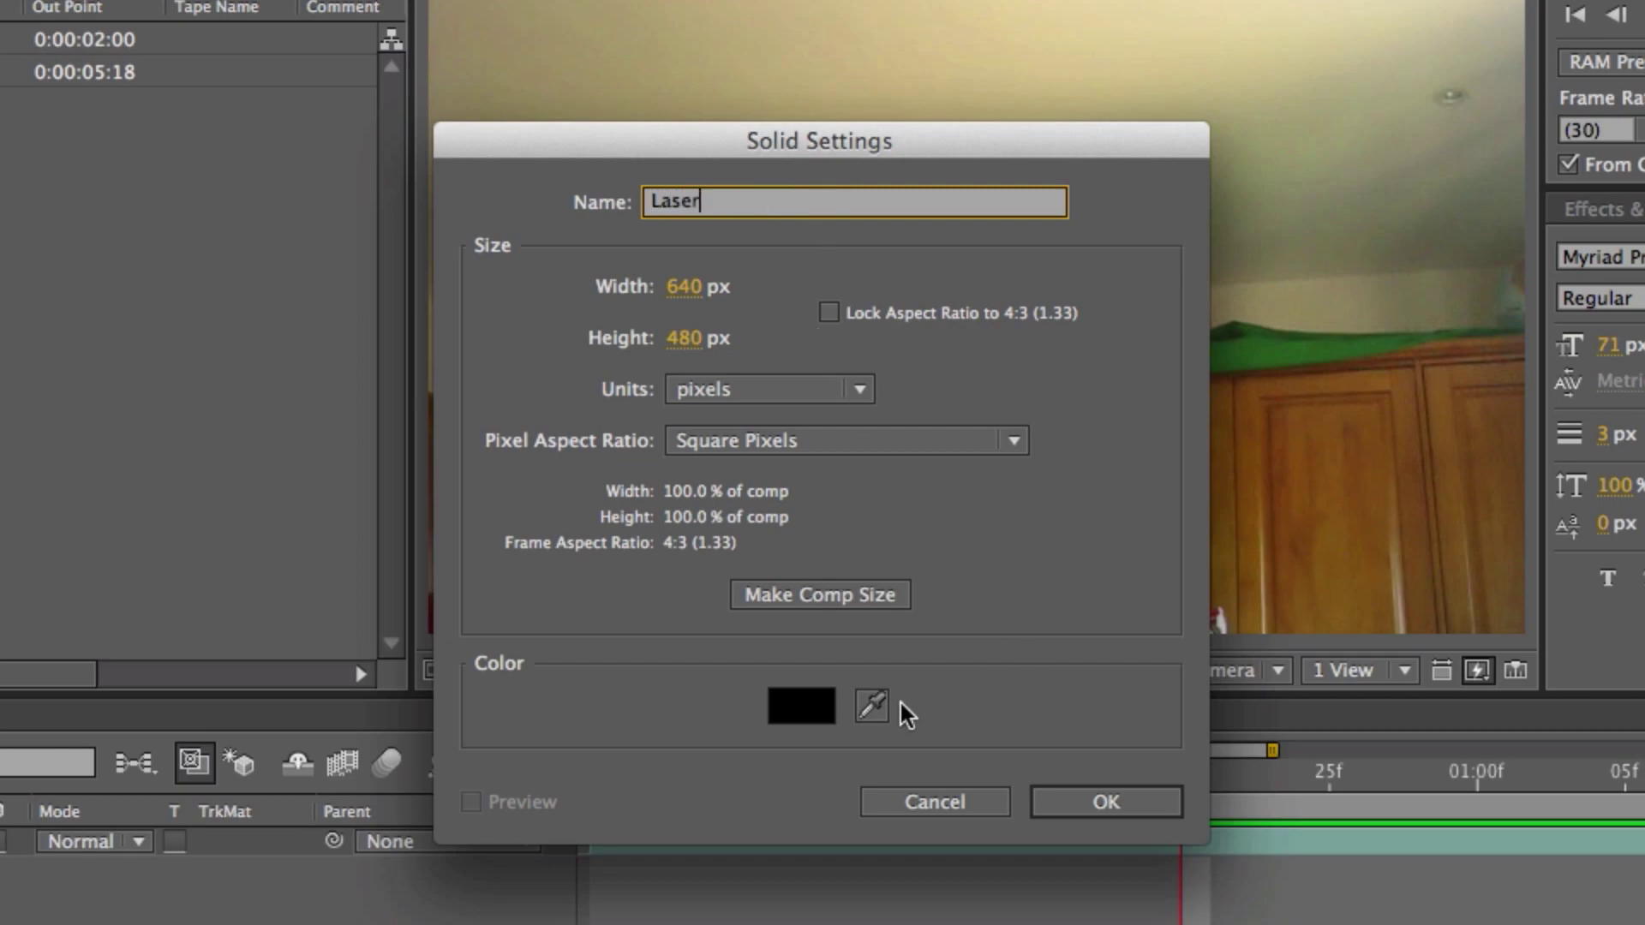
{"action": "left_click", "coordinate": [1142, 800]}
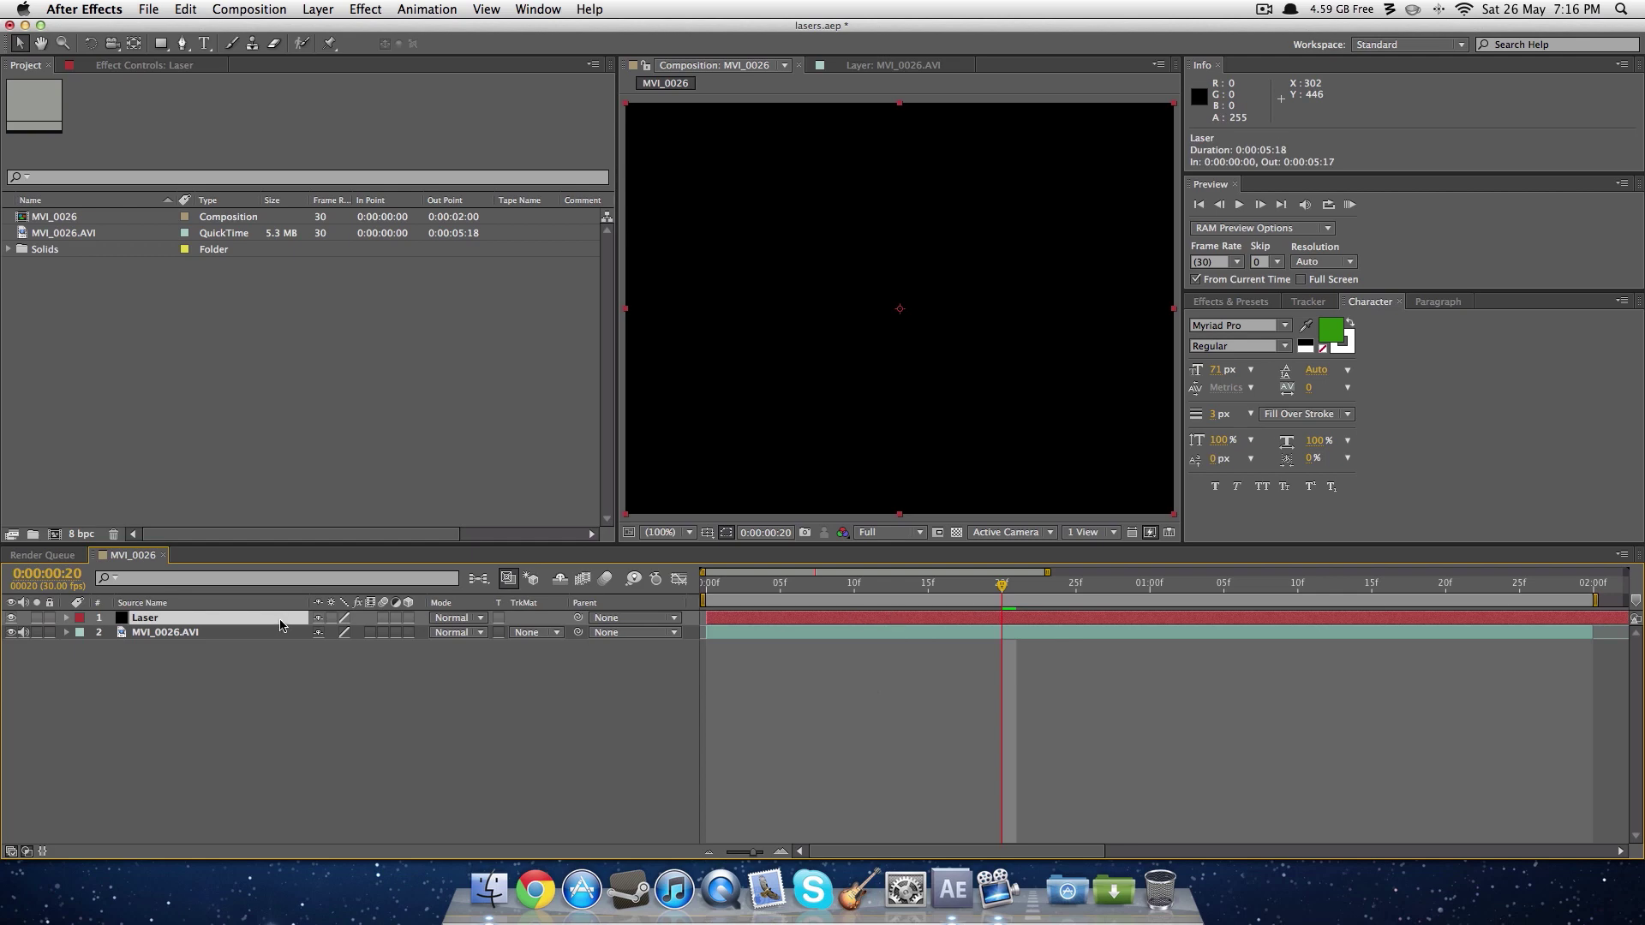
Apply the Advanced Lightning effect from the Generate category to the Laser layer.
{"action": "right_click", "coordinate": [281, 626]}
{"action": "mouse_move", "coordinate": [338, 519]}
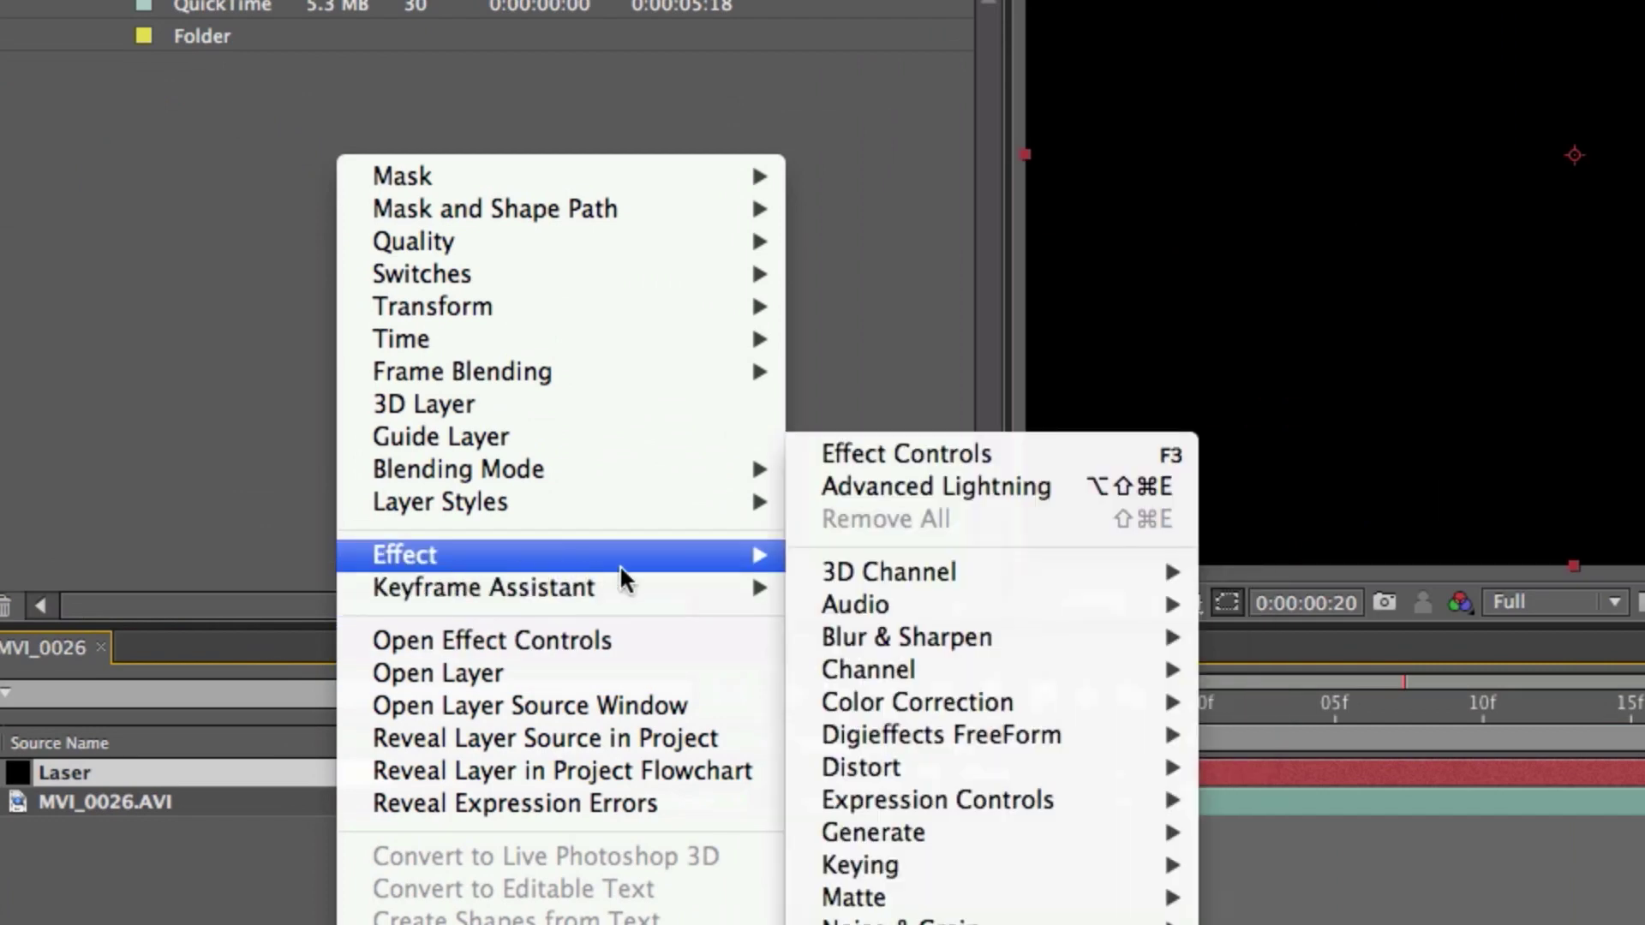
{"action": "mouse_move", "coordinate": [1122, 836]}
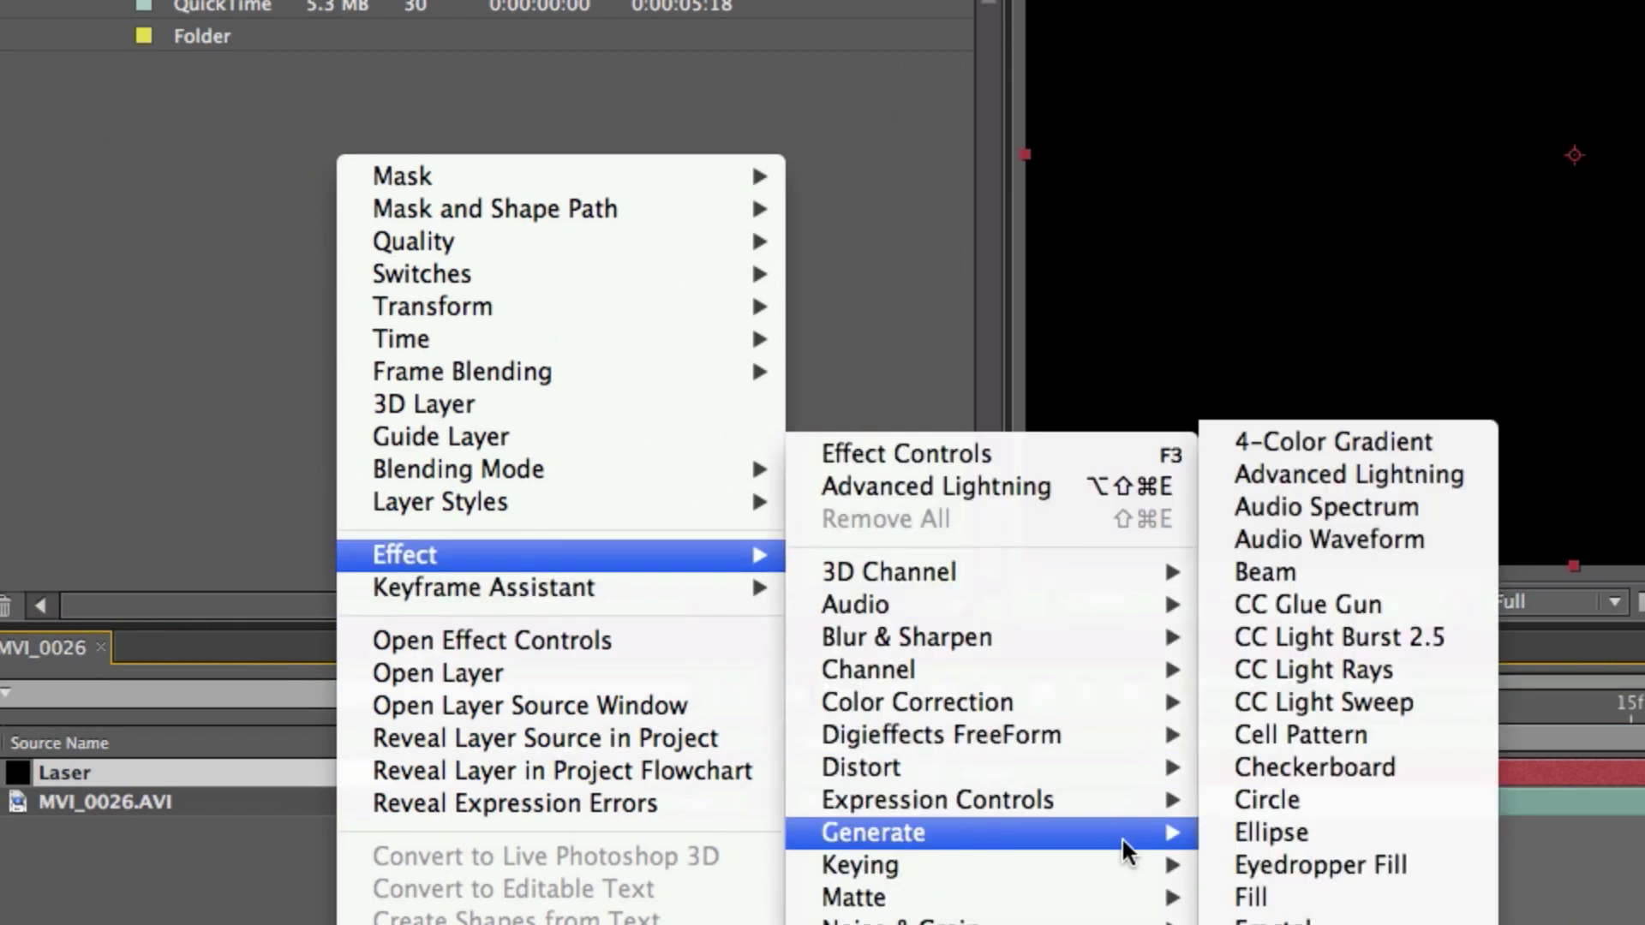
{"action": "left_click", "coordinate": [1426, 481]}
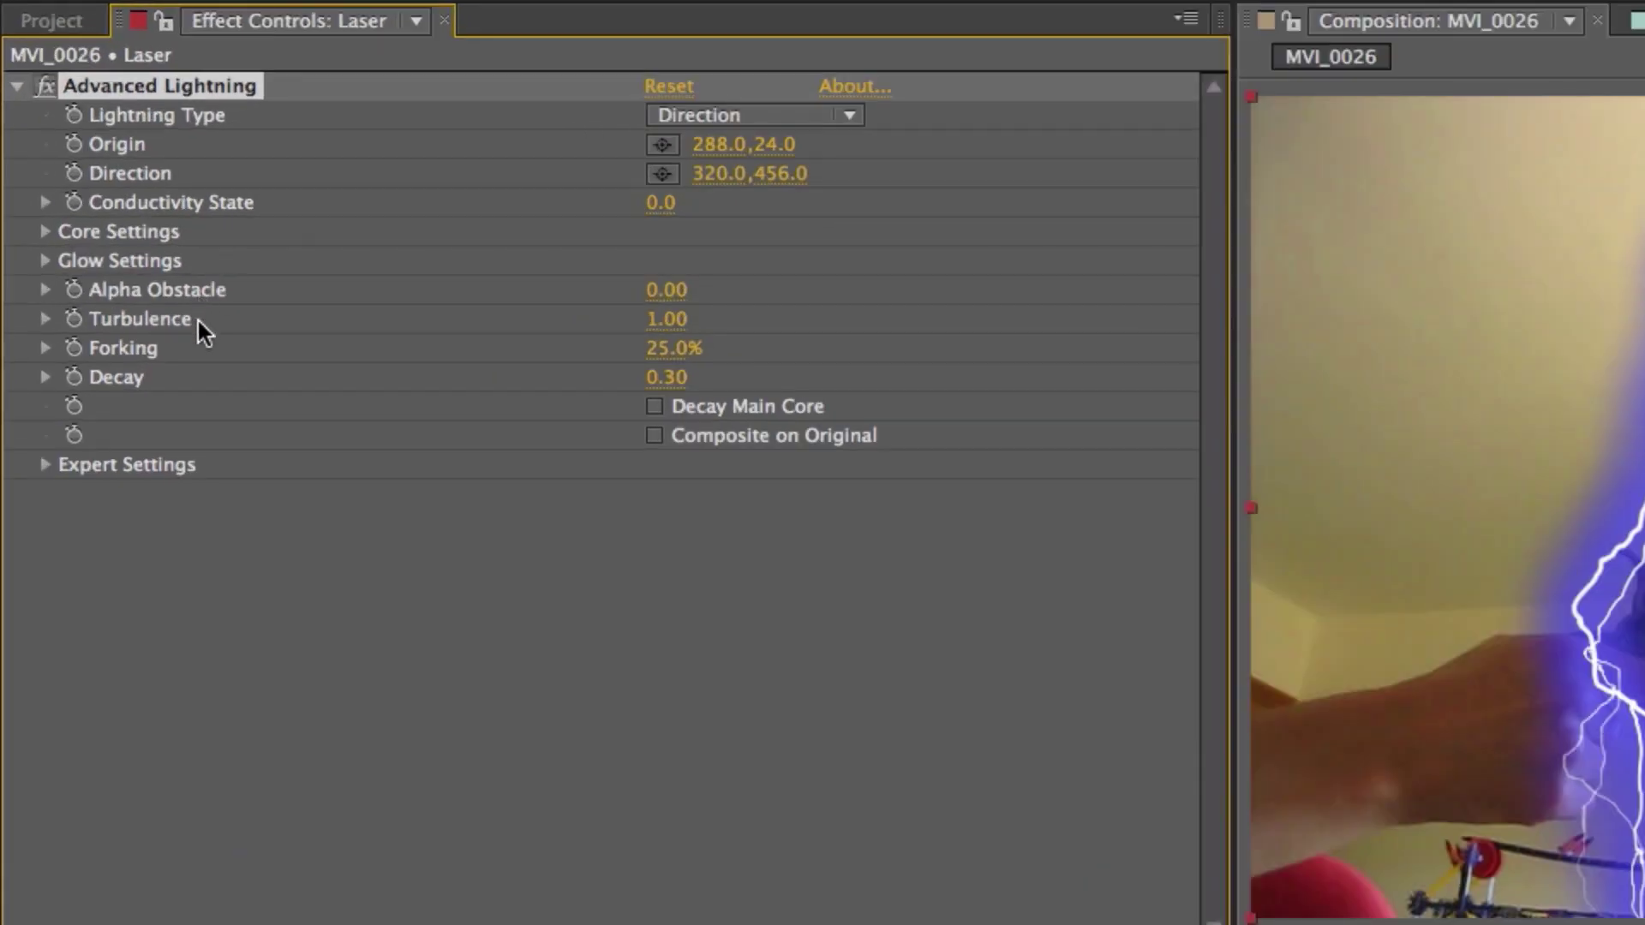
Set the lightning's Turbulence, Forking and Decay to 0 to make it a straight beam.
{"action": "left_click_drag", "start_coordinate": [667, 319], "coordinate": [214, 322]}
{"action": "left_click", "coordinate": [662, 320]}
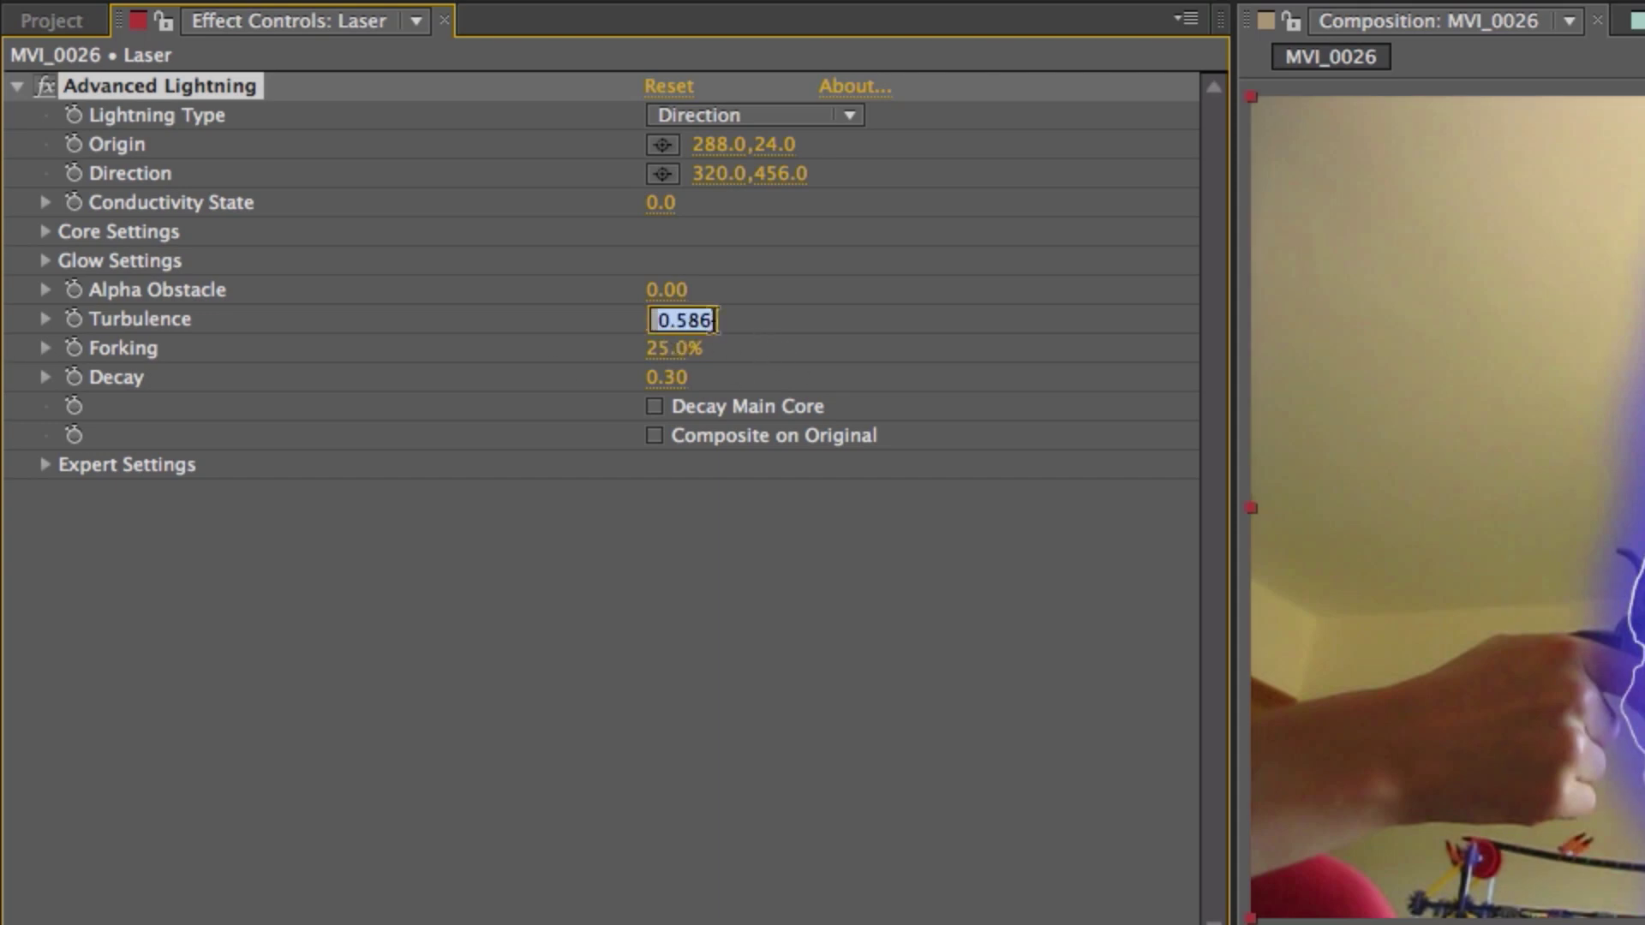
{"action": "type", "text": "0"}
{"action": "left_click_drag", "start_coordinate": [668, 353], "coordinate": [35, 340]}
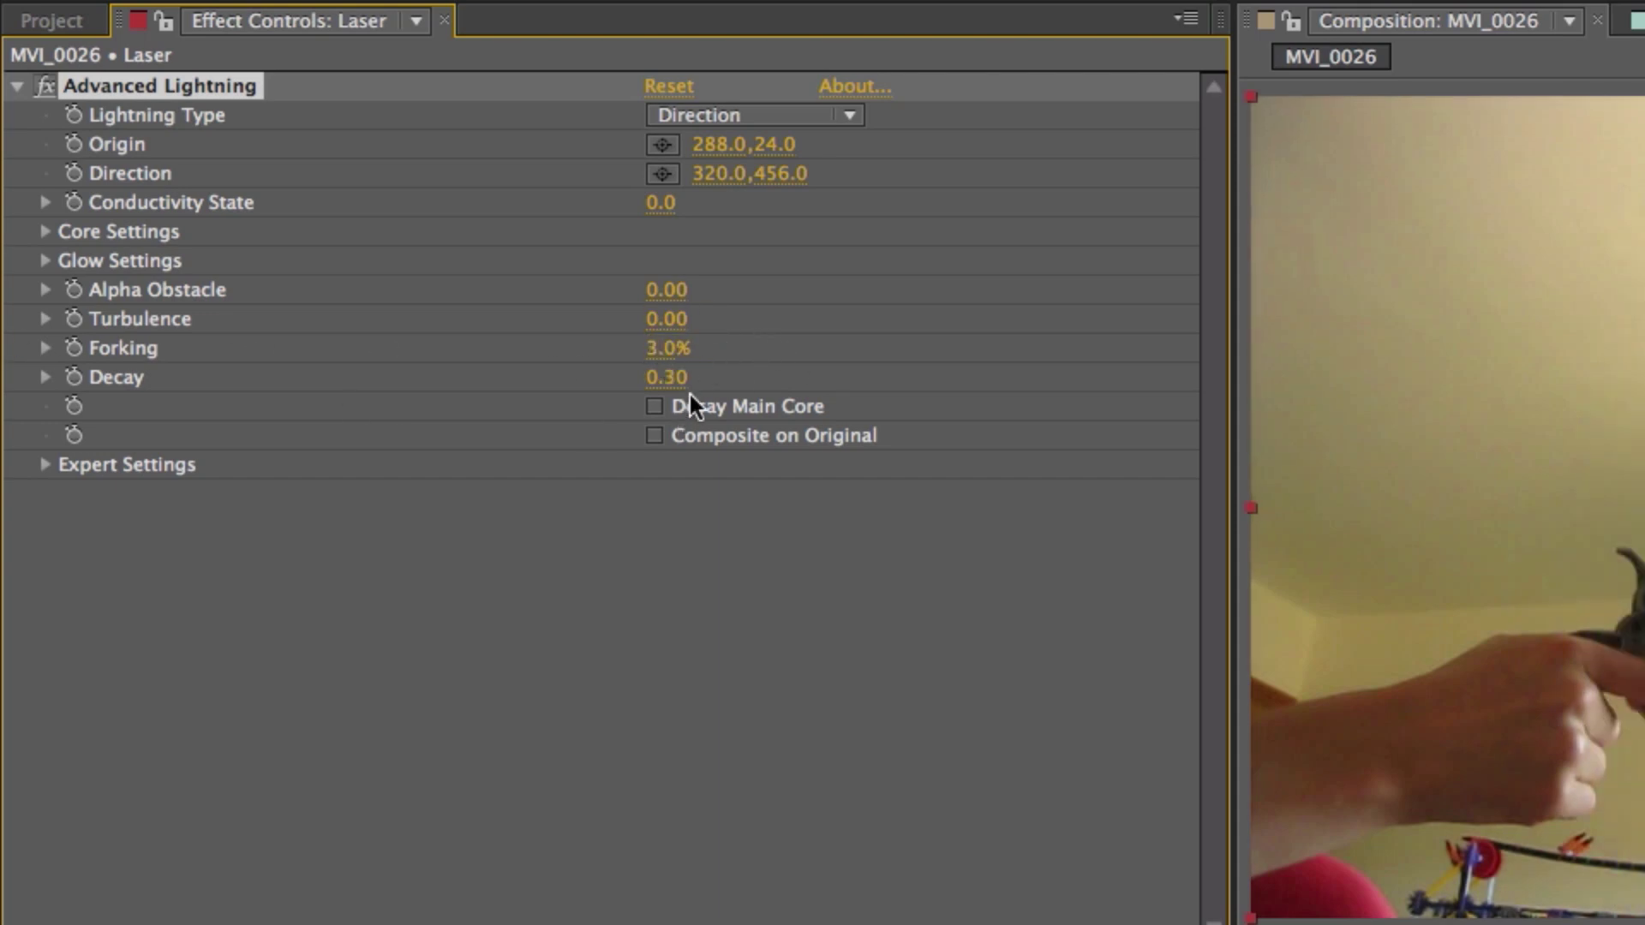
{"action": "left_click", "coordinate": [668, 347]}
{"action": "type", "text": "0"}
{"action": "left_click_drag", "start_coordinate": [667, 377], "coordinate": [336, 377]}
Increase the lightning's Core Radius to 11.
{"action": "left_click", "coordinate": [45, 231]}
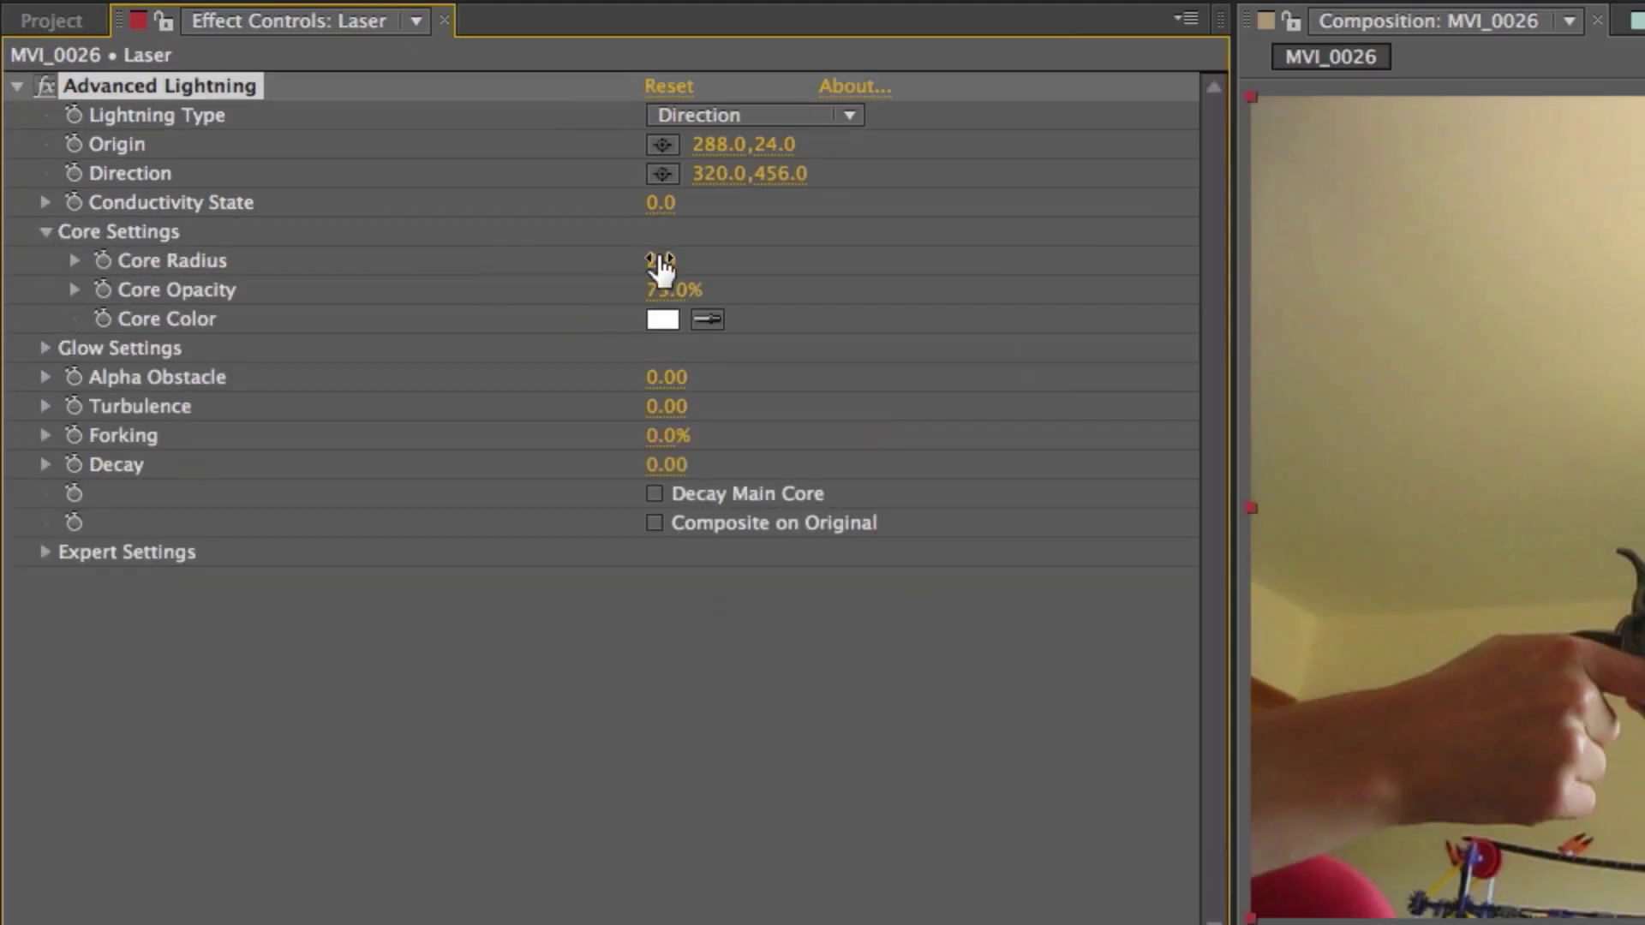
{"action": "left_click_drag", "start_coordinate": [660, 268], "coordinate": [1643, 300]}
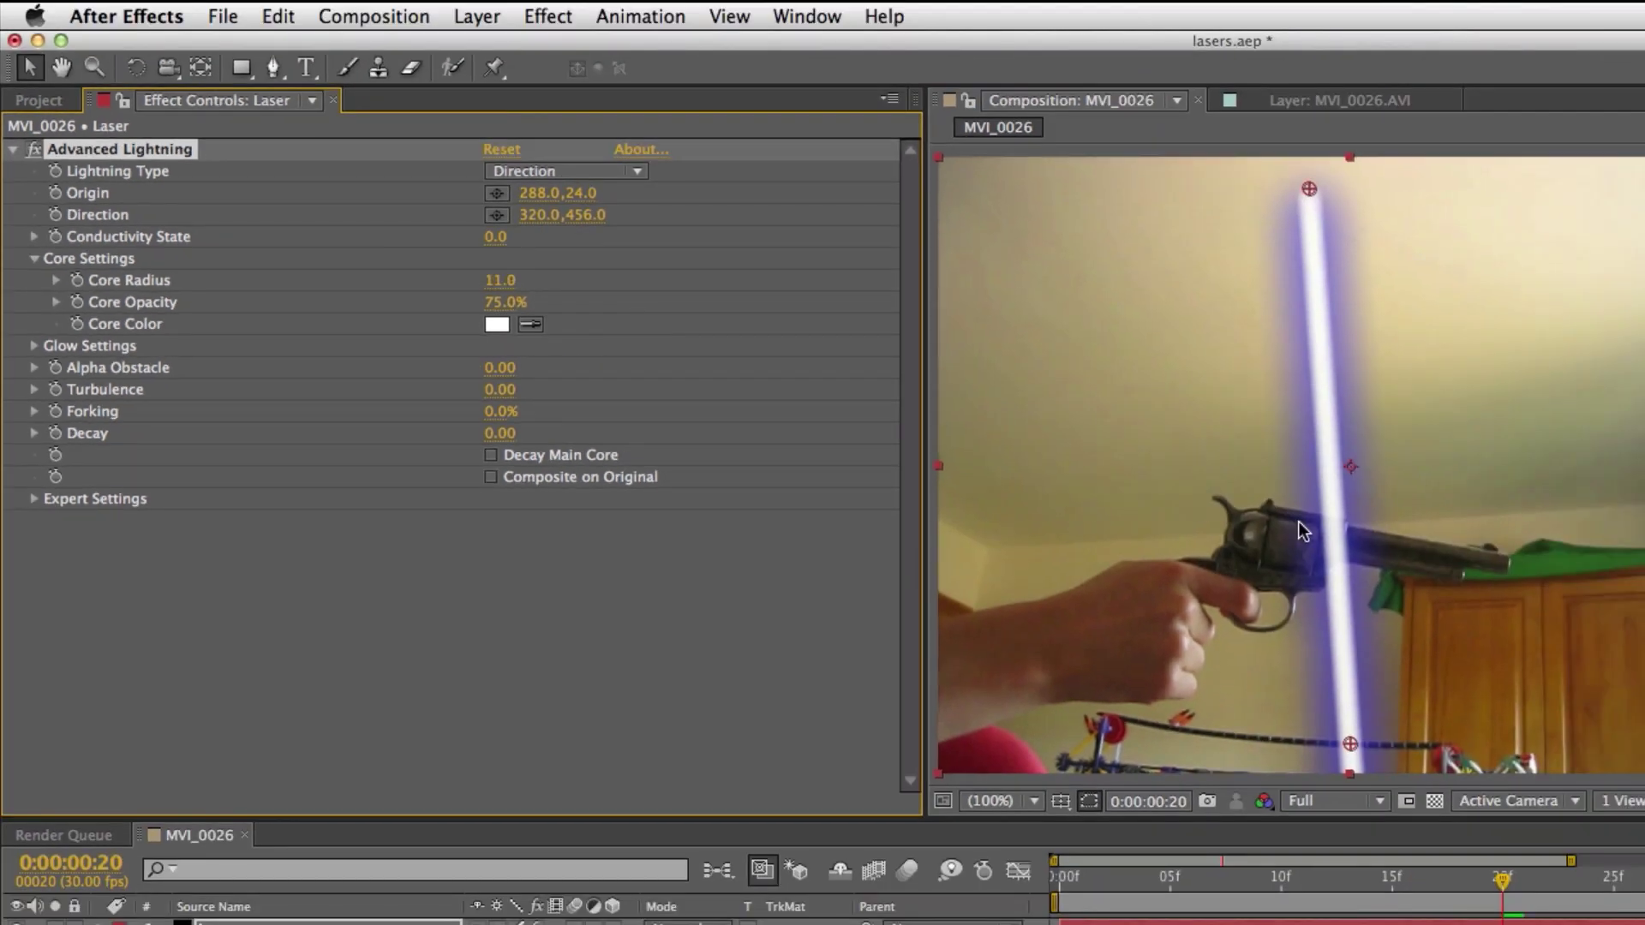
{"action": "left_click", "coordinate": [45, 289]}
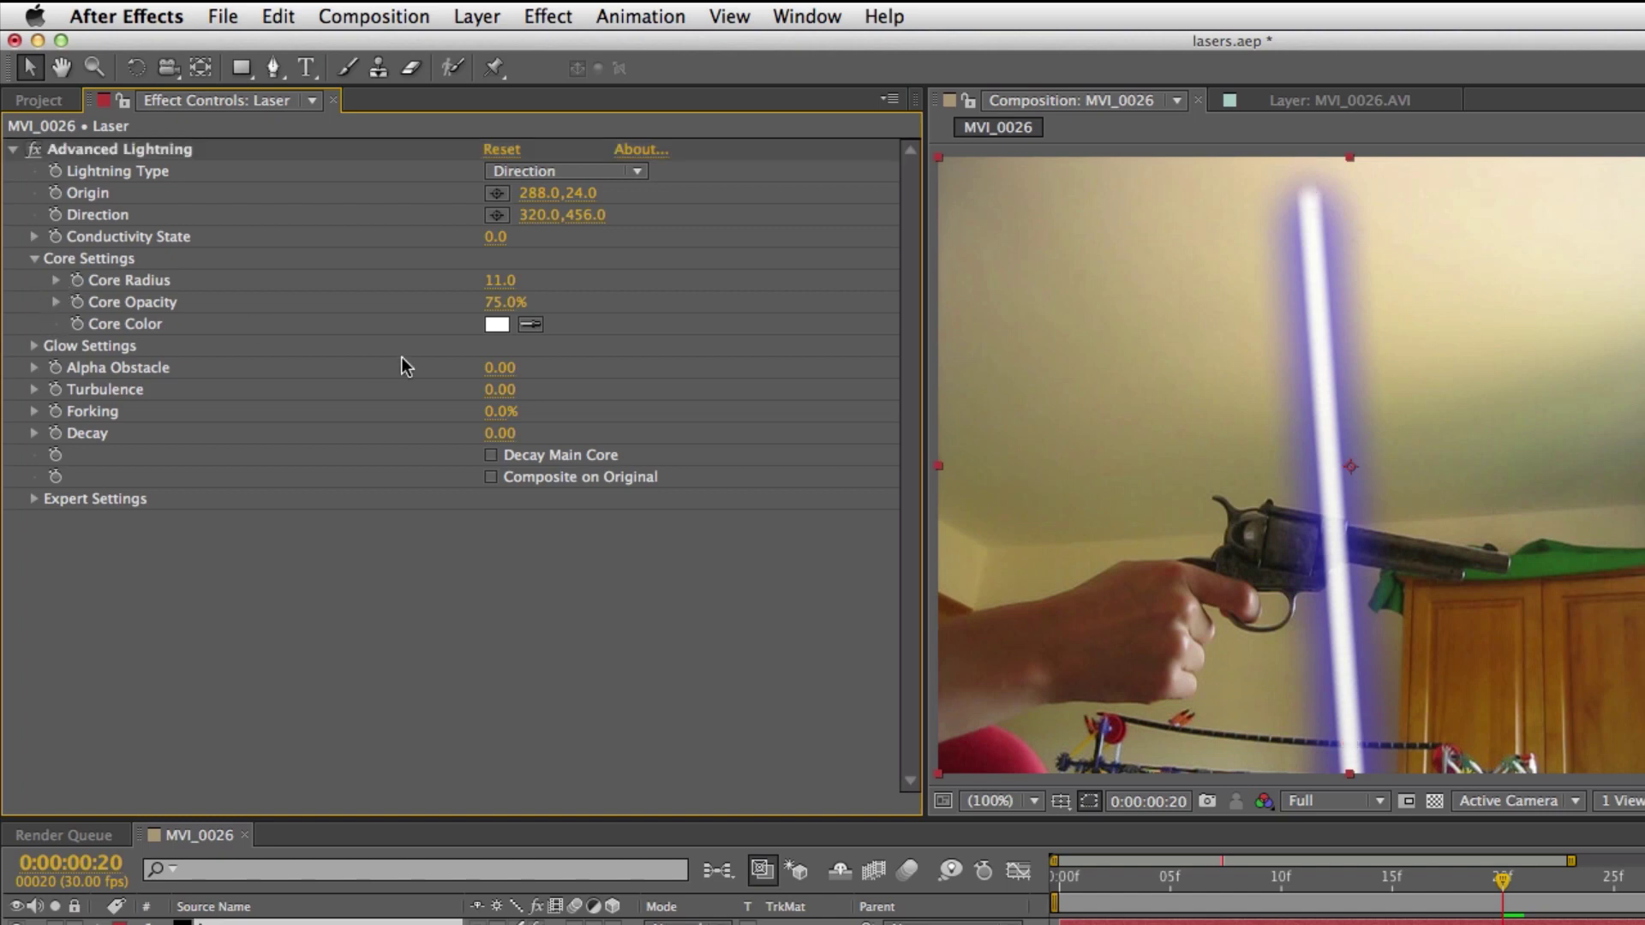
Set the beam's Glow Color to pure red (FF0000), Glow Opacity to 75% and Core Opacity to 100%.
{"action": "left_click", "coordinate": [34, 345]}
{"action": "left_click", "coordinate": [497, 412]}
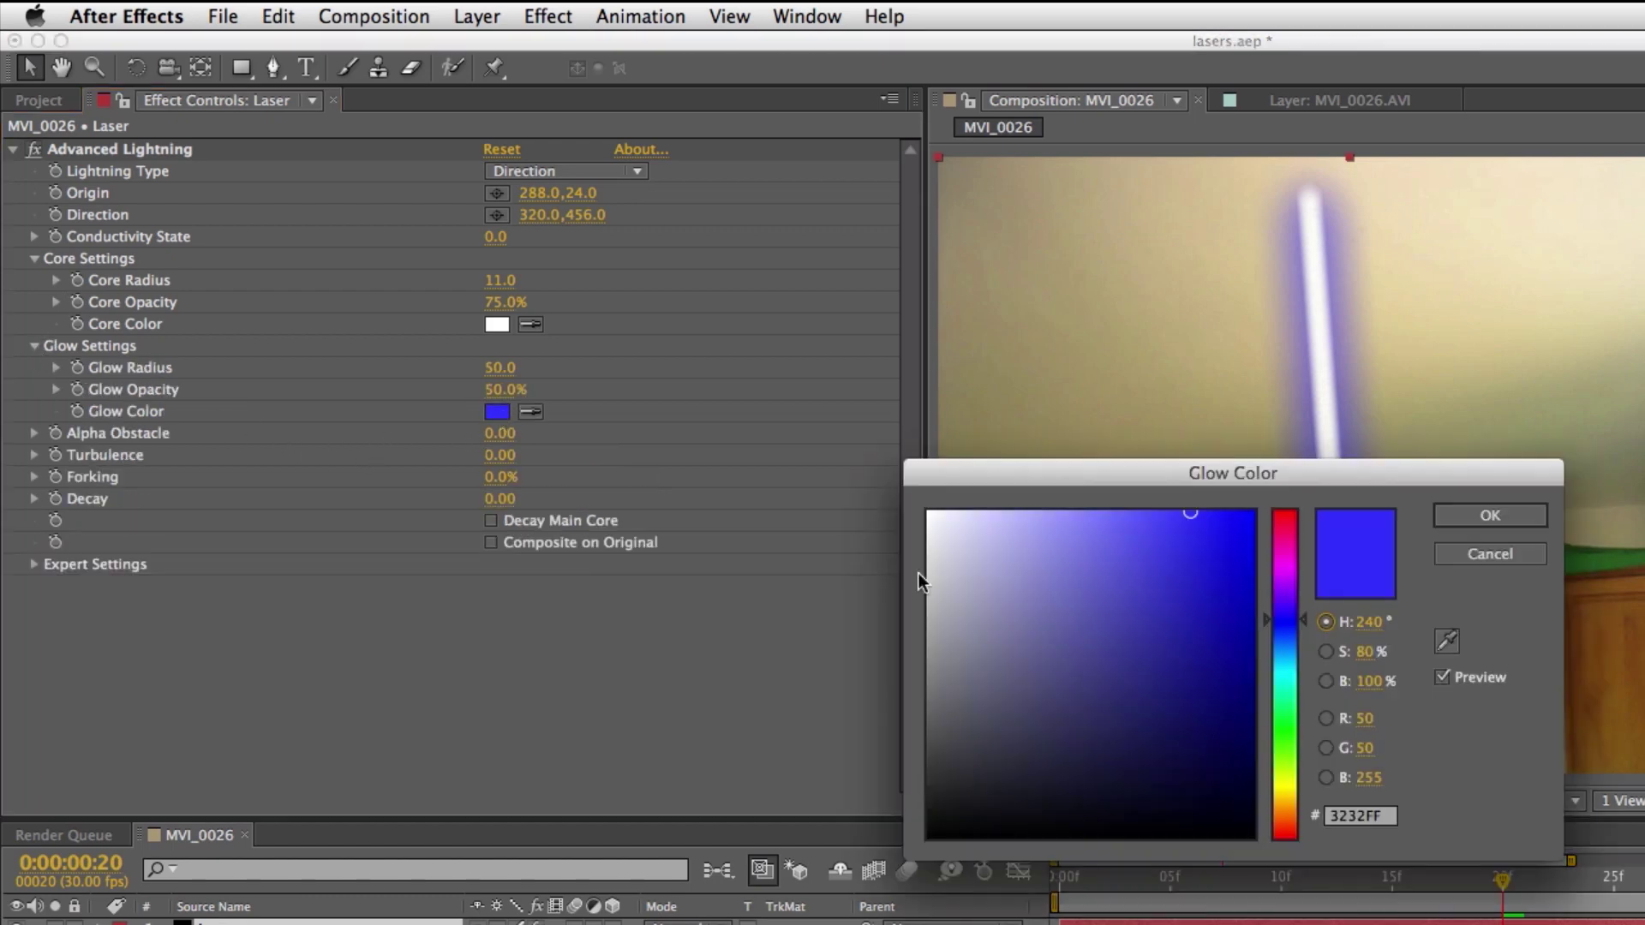
{"action": "left_click_drag", "start_coordinate": [1299, 681], "coordinate": [1254, 513]}
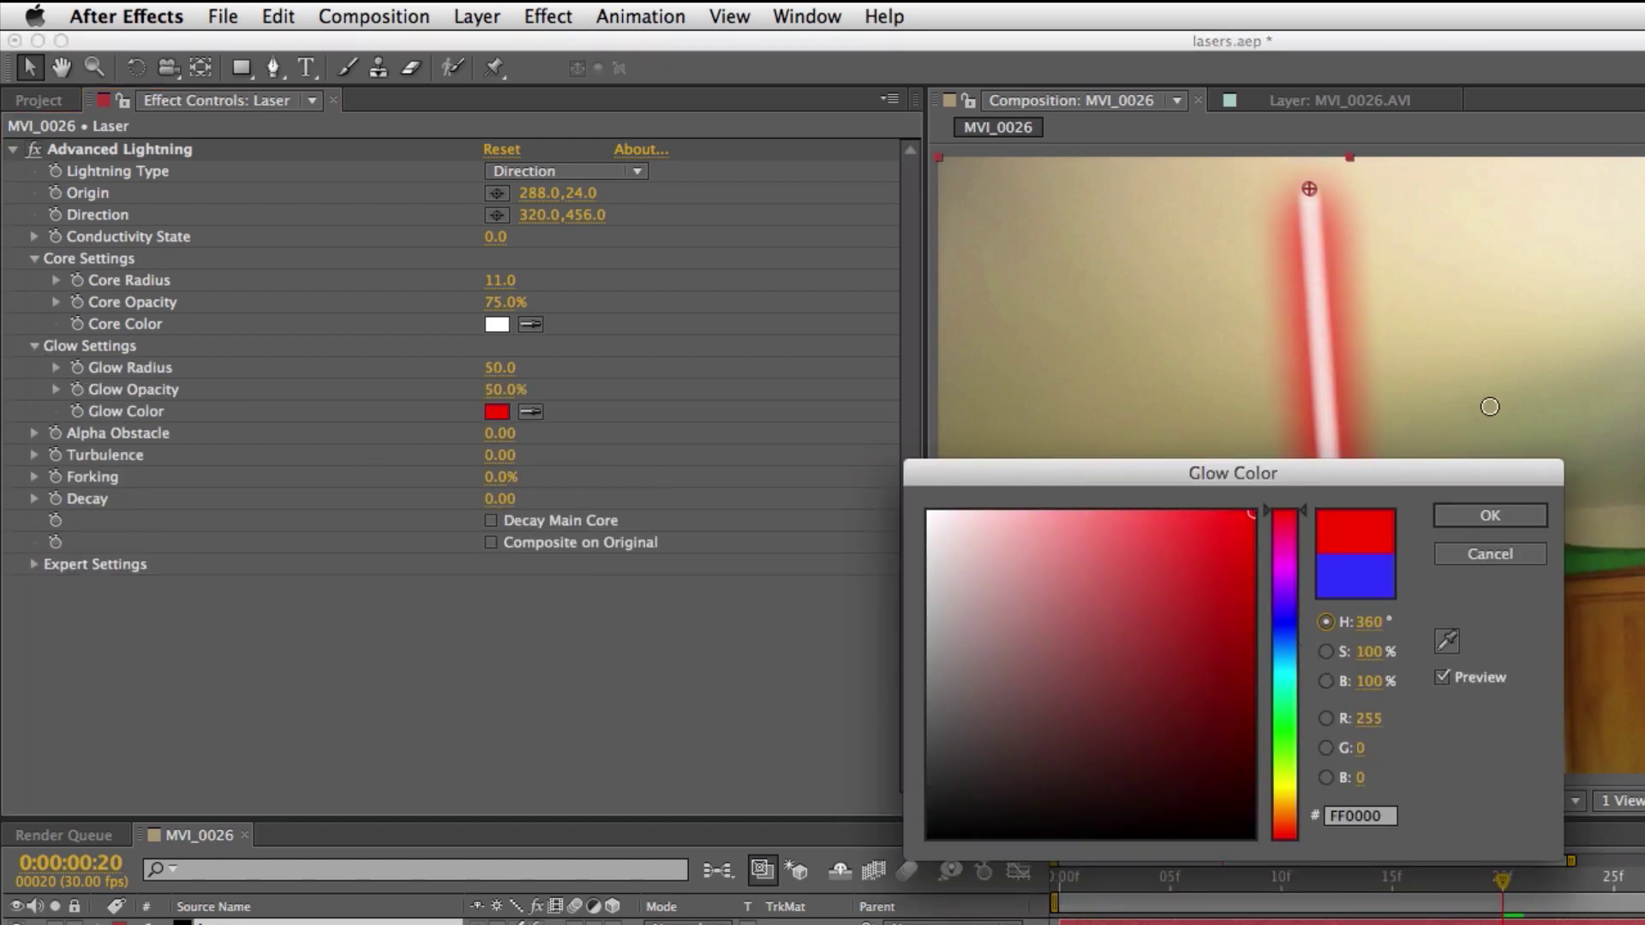
{"action": "left_click", "coordinate": [1489, 518]}
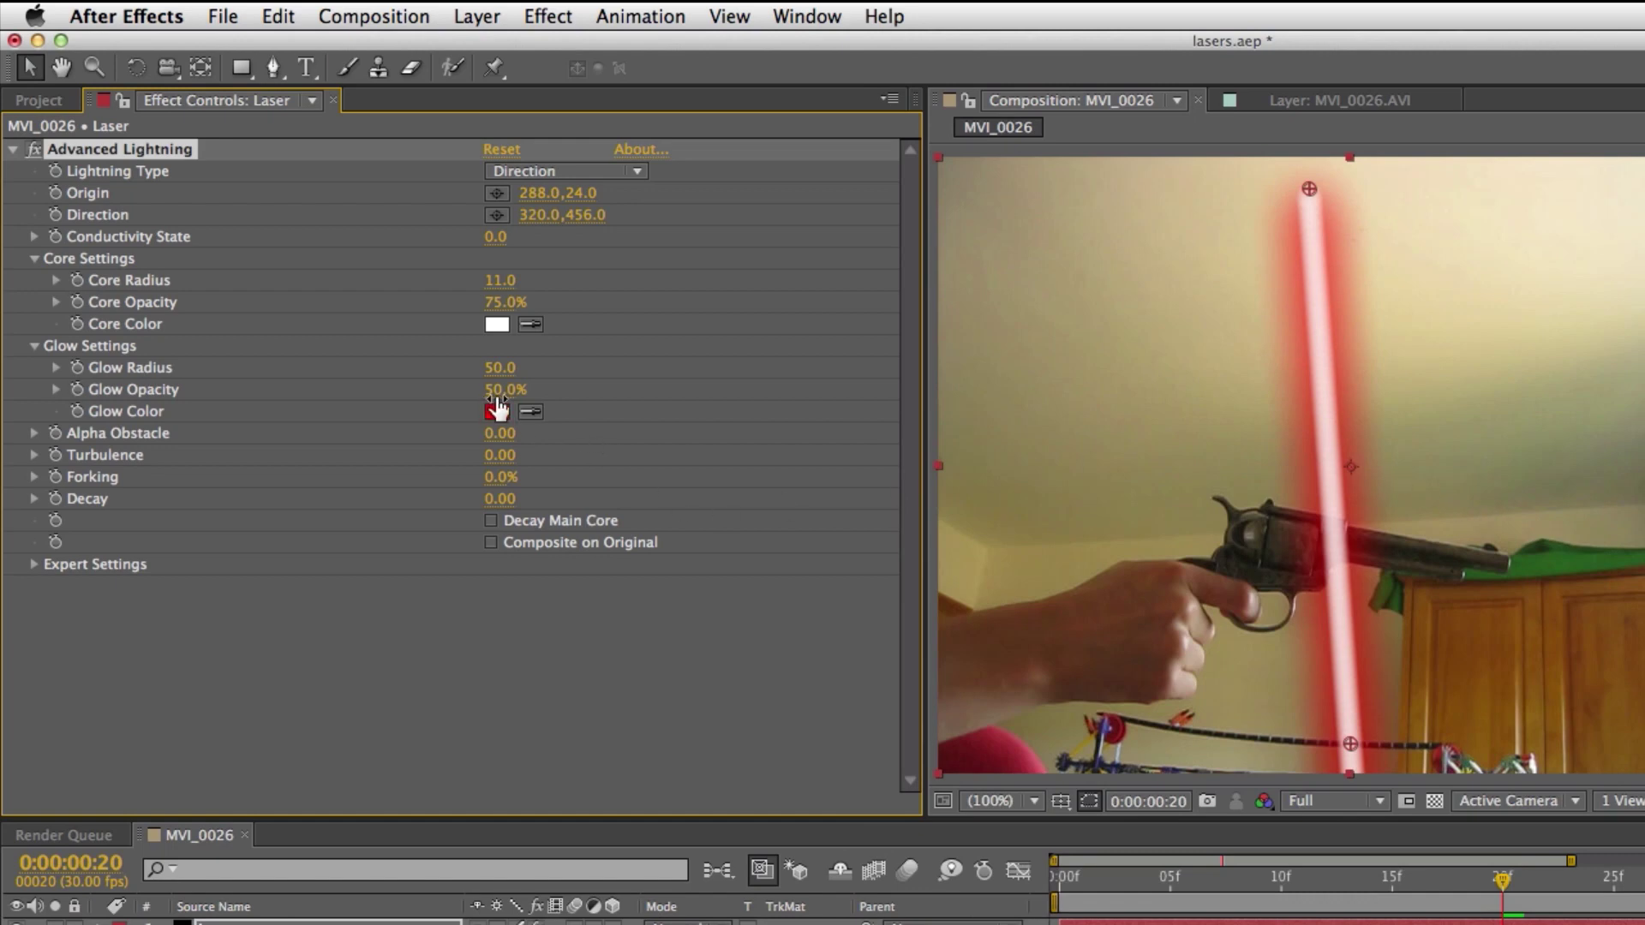
{"action": "left_click_drag", "start_coordinate": [504, 389], "coordinate": [787, 428]}
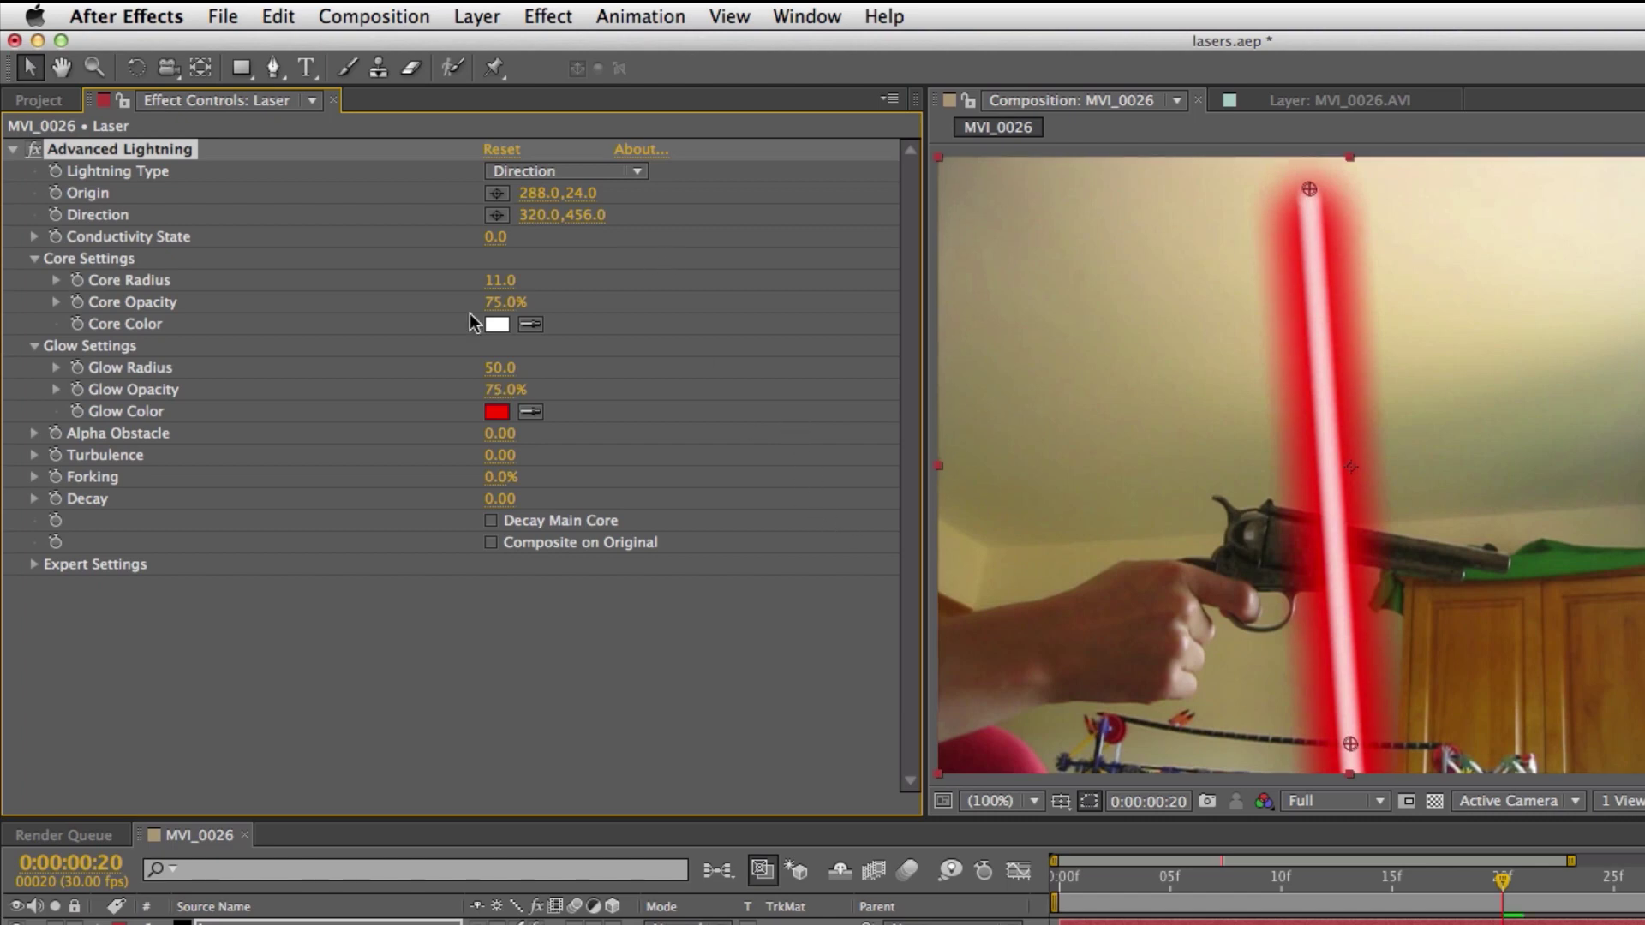
{"action": "left_click_drag", "start_coordinate": [530, 298], "coordinate": [1412, 361]}
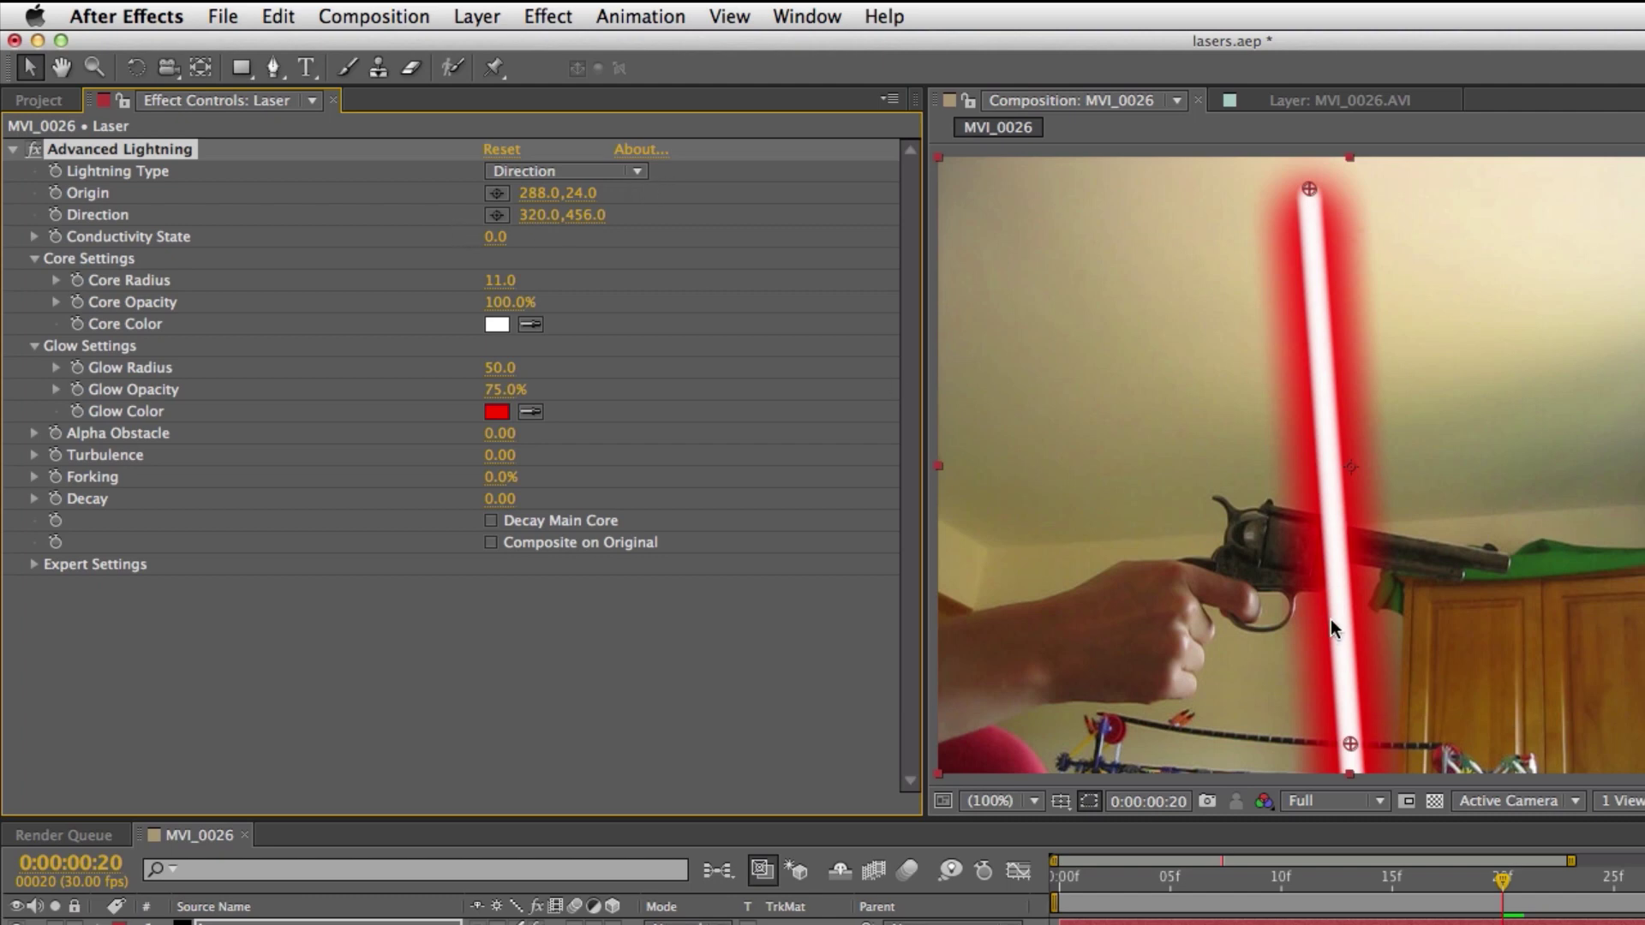
Set the Lightning Type to Strike and position the beam from the revolver's muzzle (about 448, 319) to about 575, 333.
{"action": "left_click", "coordinate": [542, 171]}
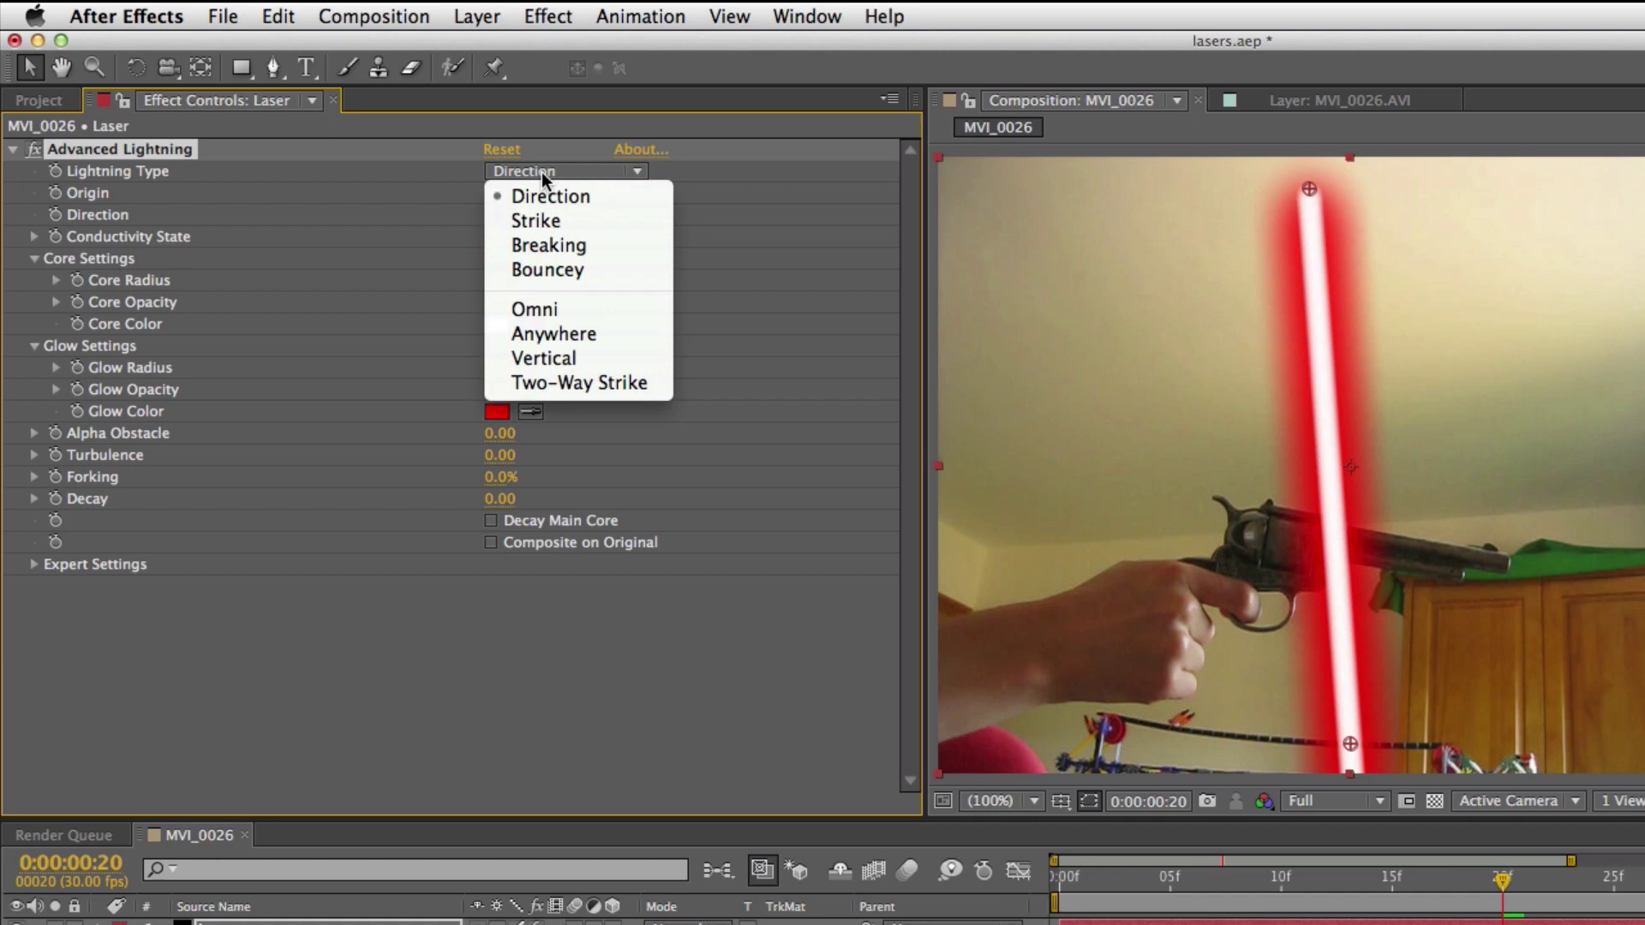
{"action": "left_click", "coordinate": [569, 222]}
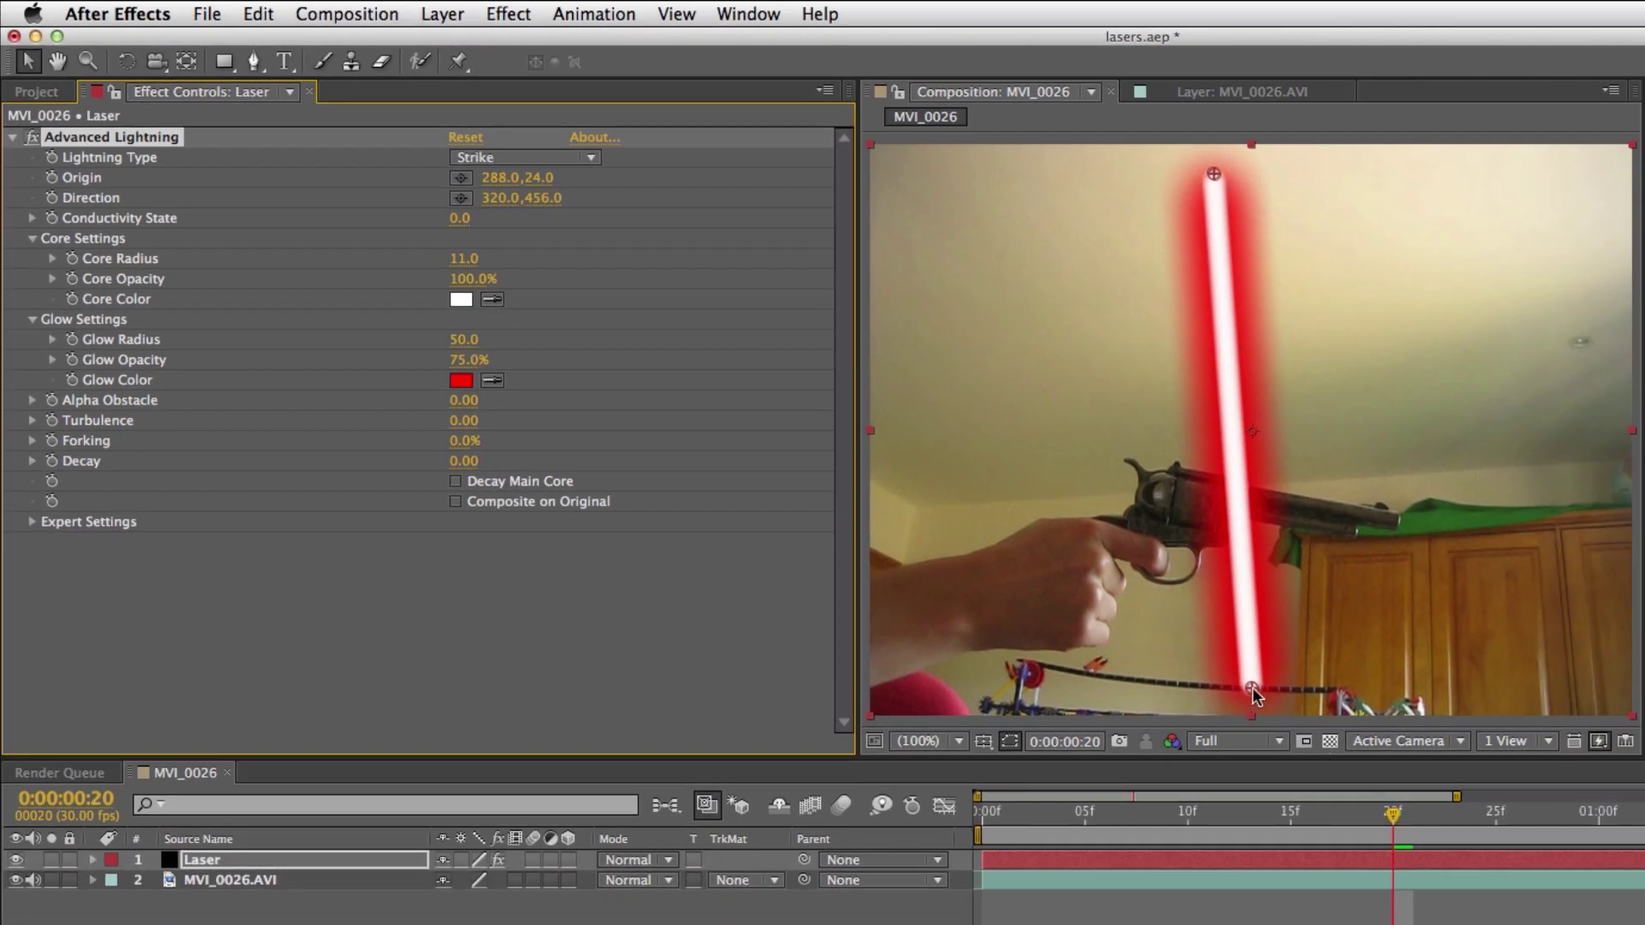
{"action": "left_click_drag", "start_coordinate": [1253, 690], "coordinate": [1555, 541]}
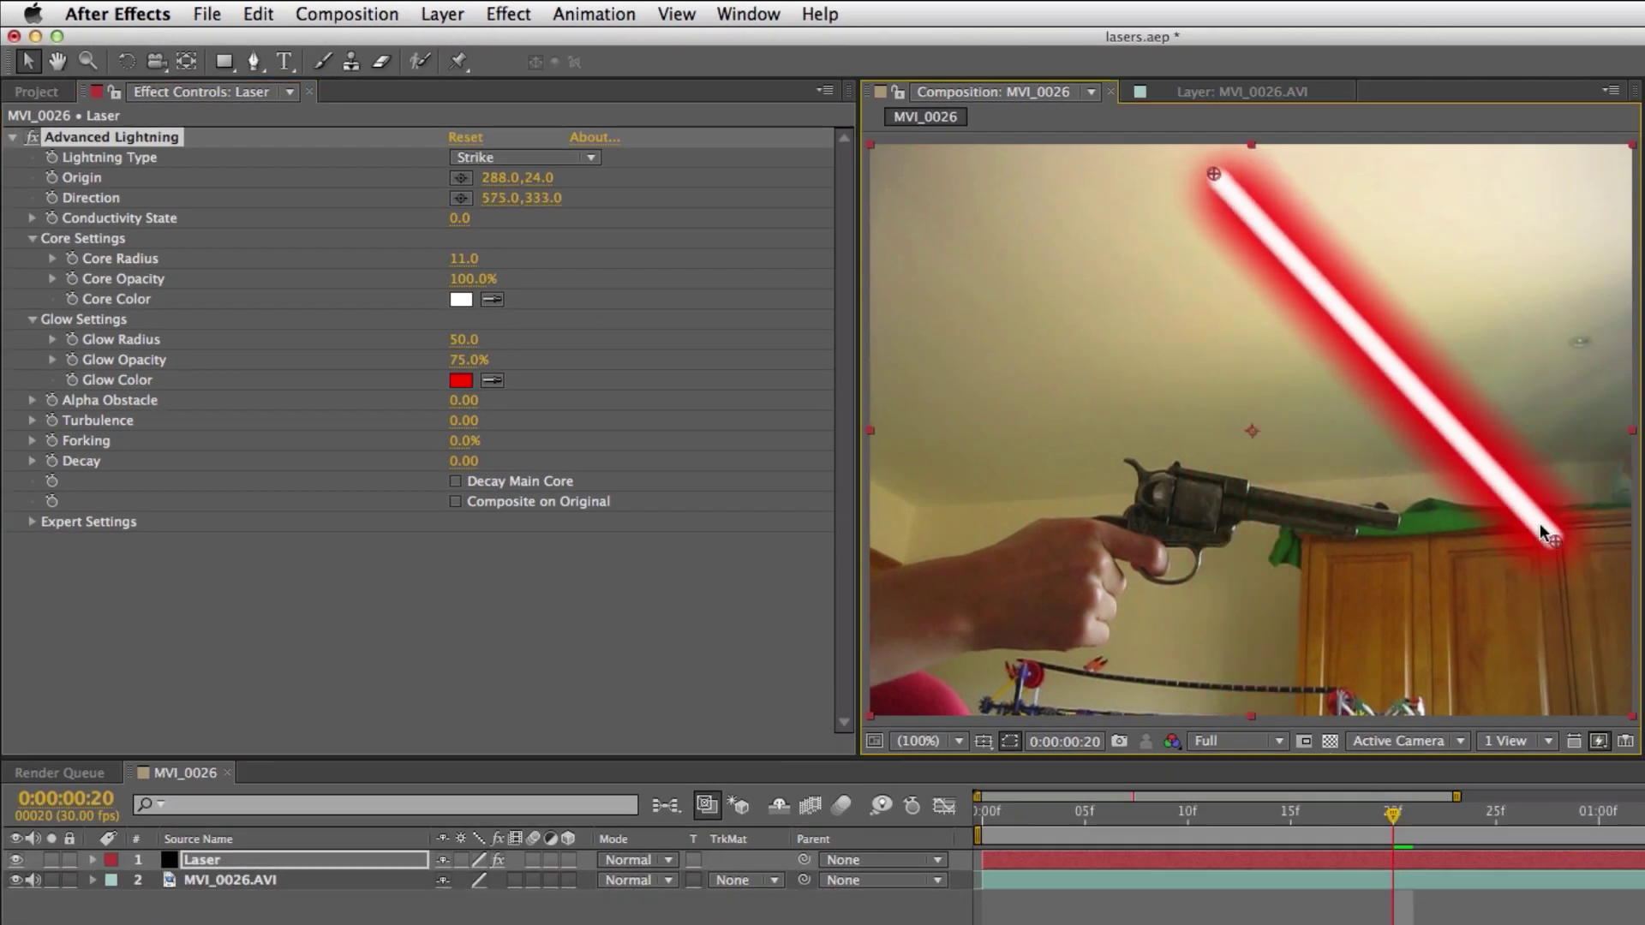
{"action": "left_click_drag", "start_coordinate": [1214, 176], "coordinate": [1404, 527]}
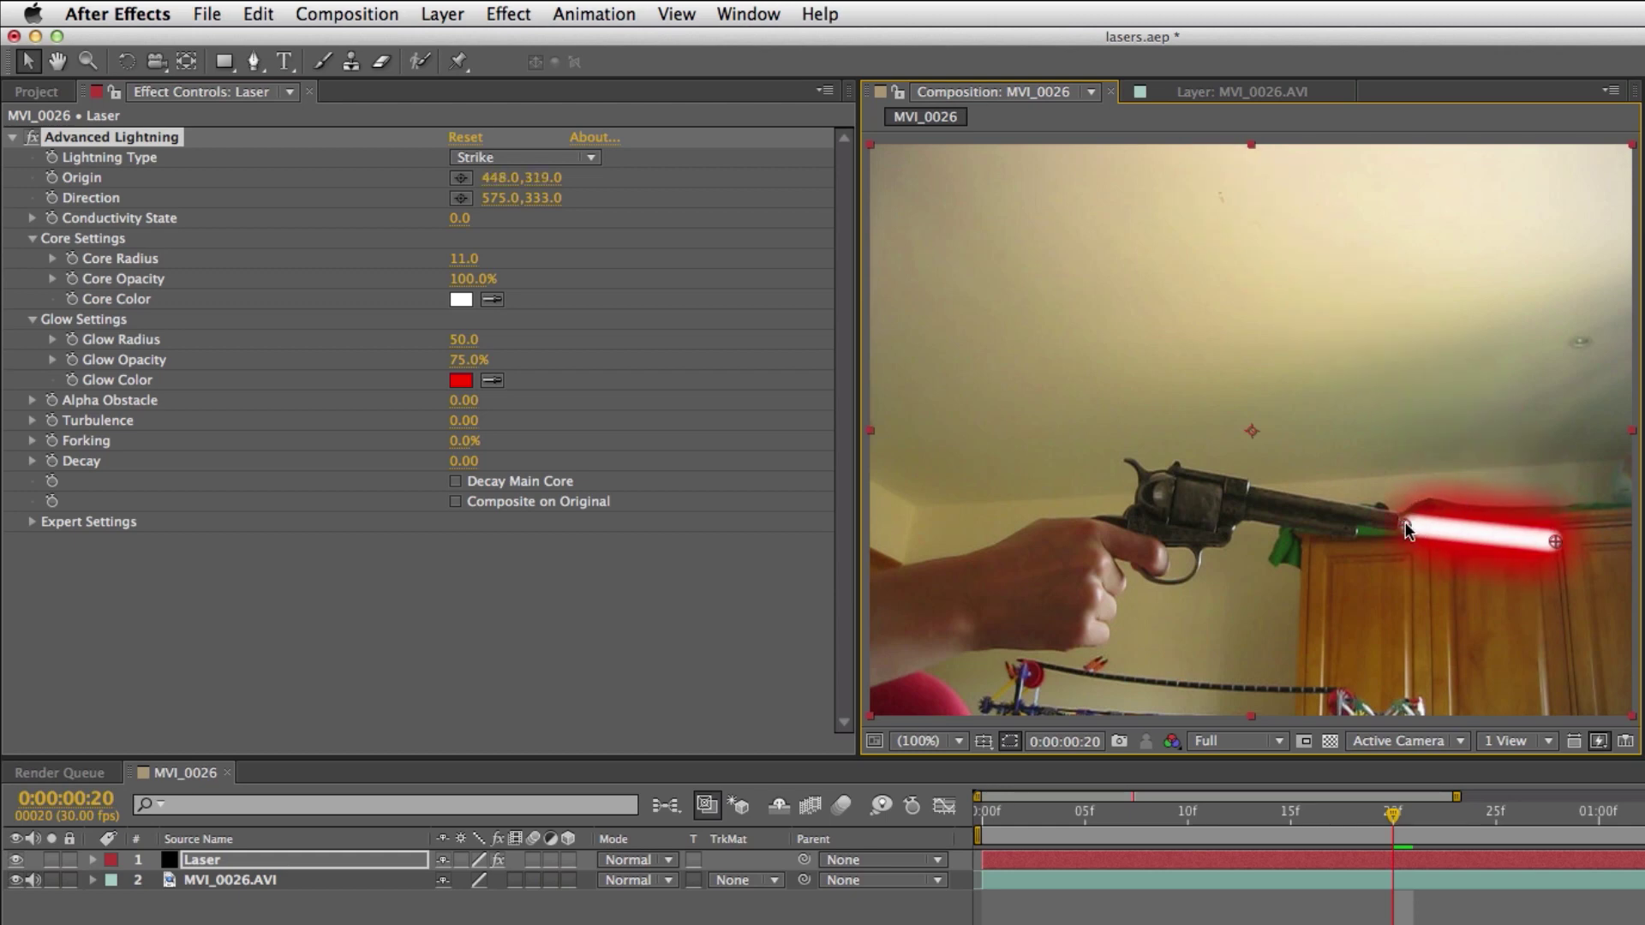
Move the beam's origin to 448, 317.5 so it lines up with the revolver's muzzle.
{"action": "key", "text": "period"}
{"action": "key", "text": "period"}
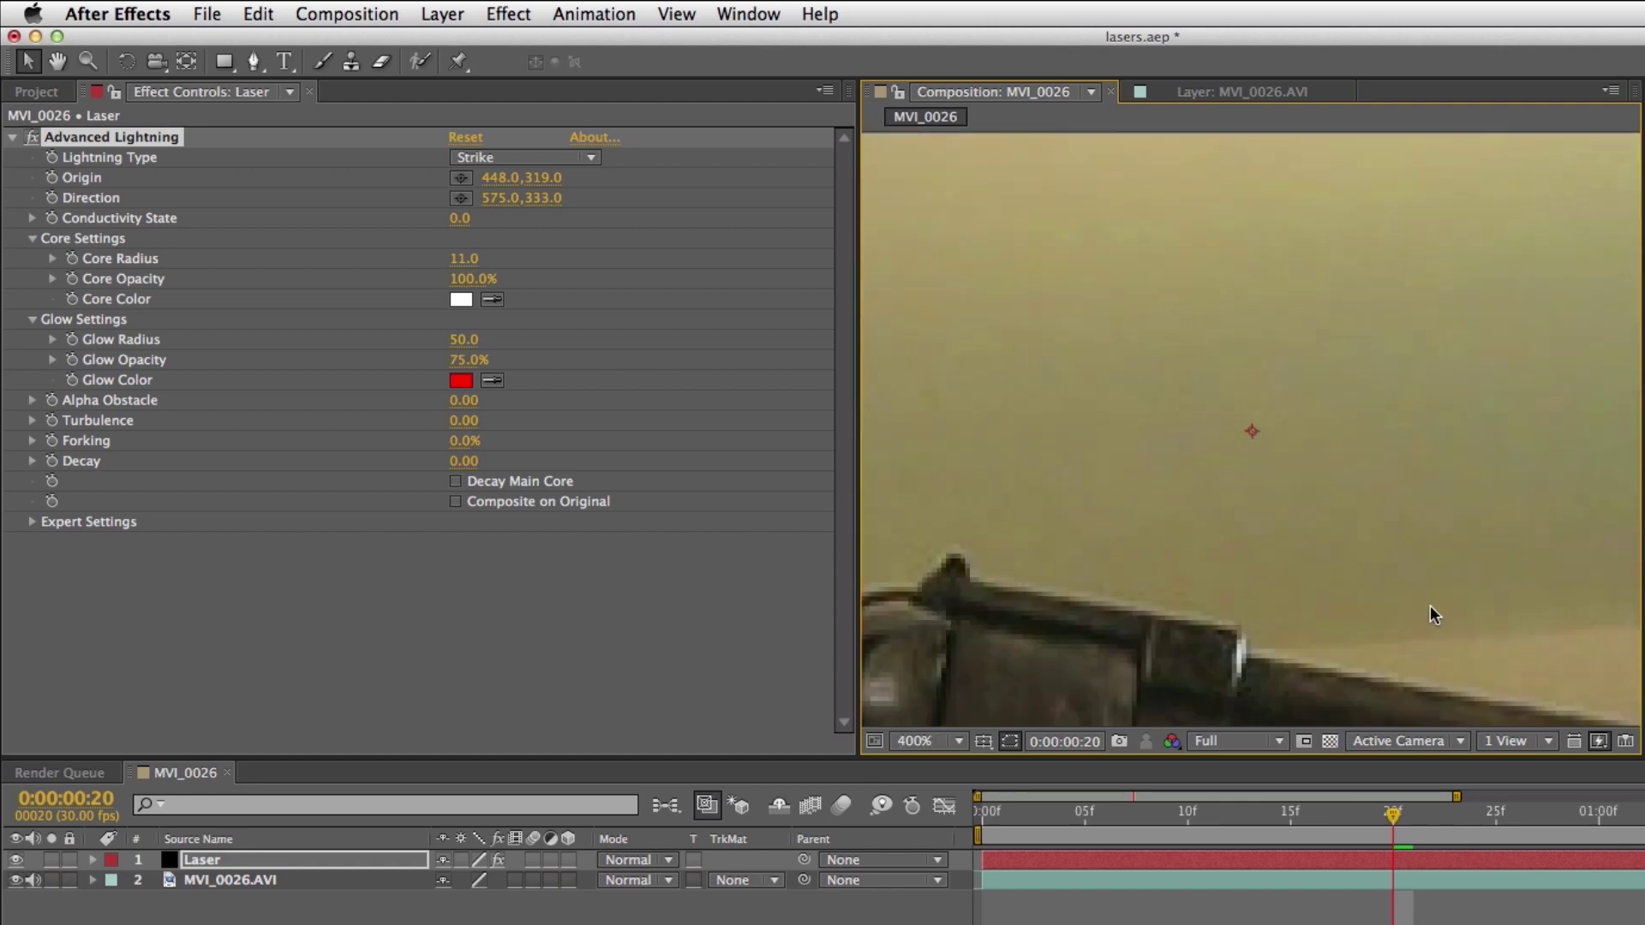
{"action": "key", "text": "space"}
{"action": "left_click_drag", "start_coordinate": [1425, 614], "coordinate": [991, 347]}
{"action": "left_click_drag", "start_coordinate": [1314, 543], "coordinate": [1006, 395]}
{"action": "mouse_move", "coordinate": [1308, 594]}
{"action": "left_mouse_down"}
{"action": "mouse_move", "coordinate": [1205, 578]}
{"action": "mouse_move", "coordinate": [1278, 622]}
{"action": "left_mouse_up"}
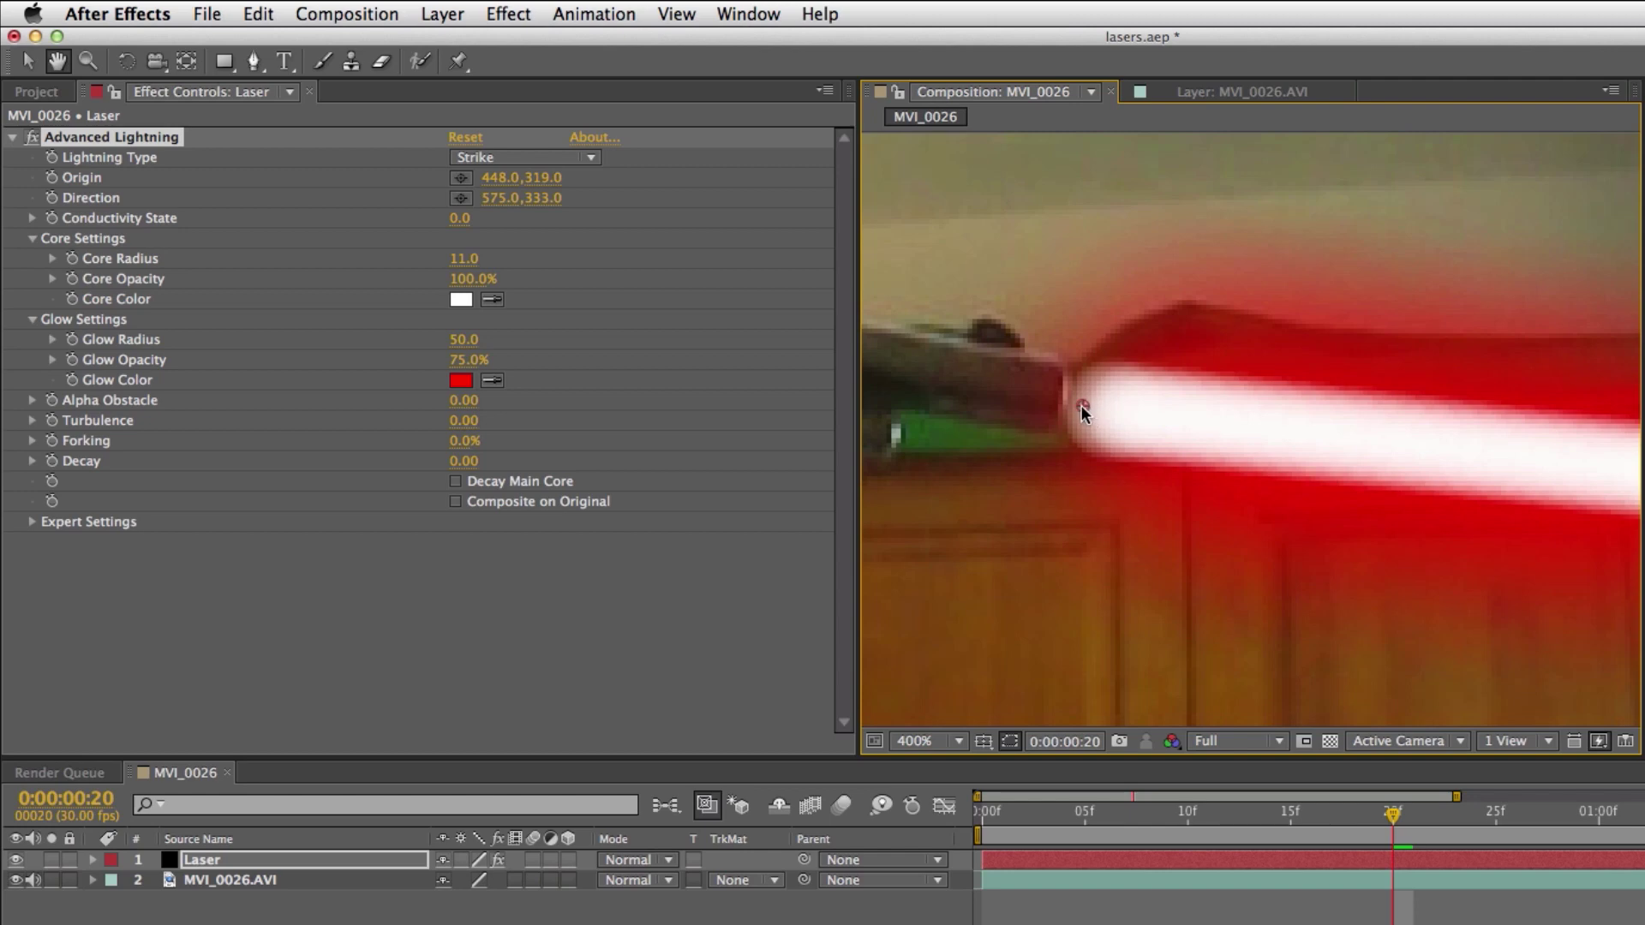
{"action": "left_click_drag", "start_coordinate": [1081, 406], "coordinate": [1082, 401]}
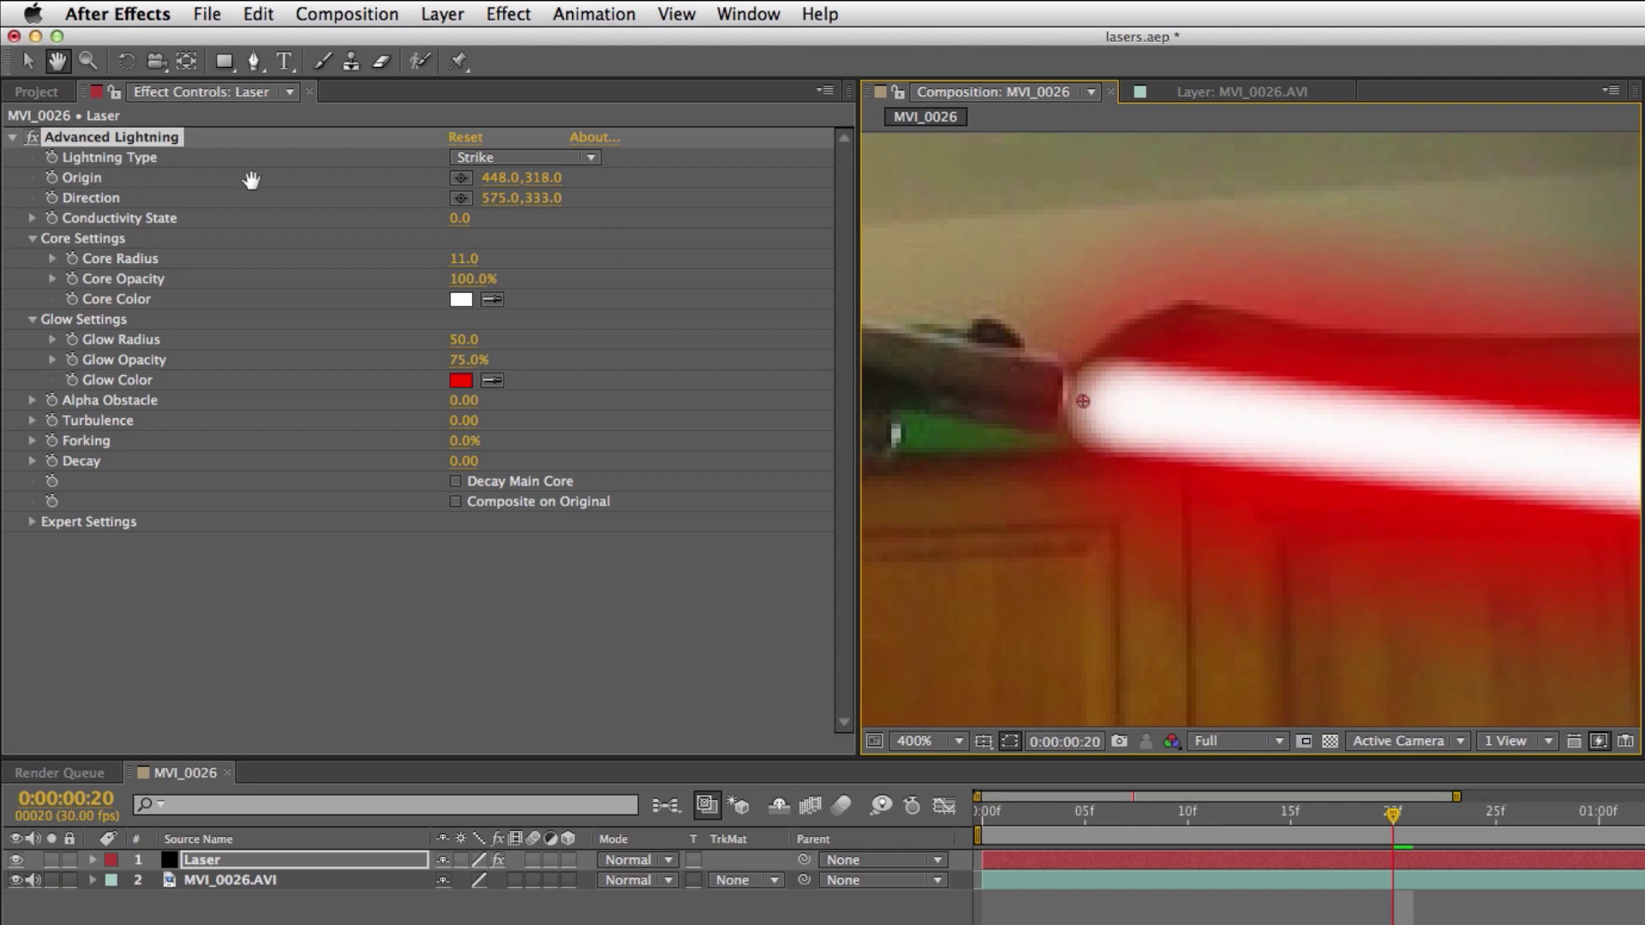
{"action": "left_click_drag", "start_coordinate": [1085, 402], "coordinate": [1084, 399]}
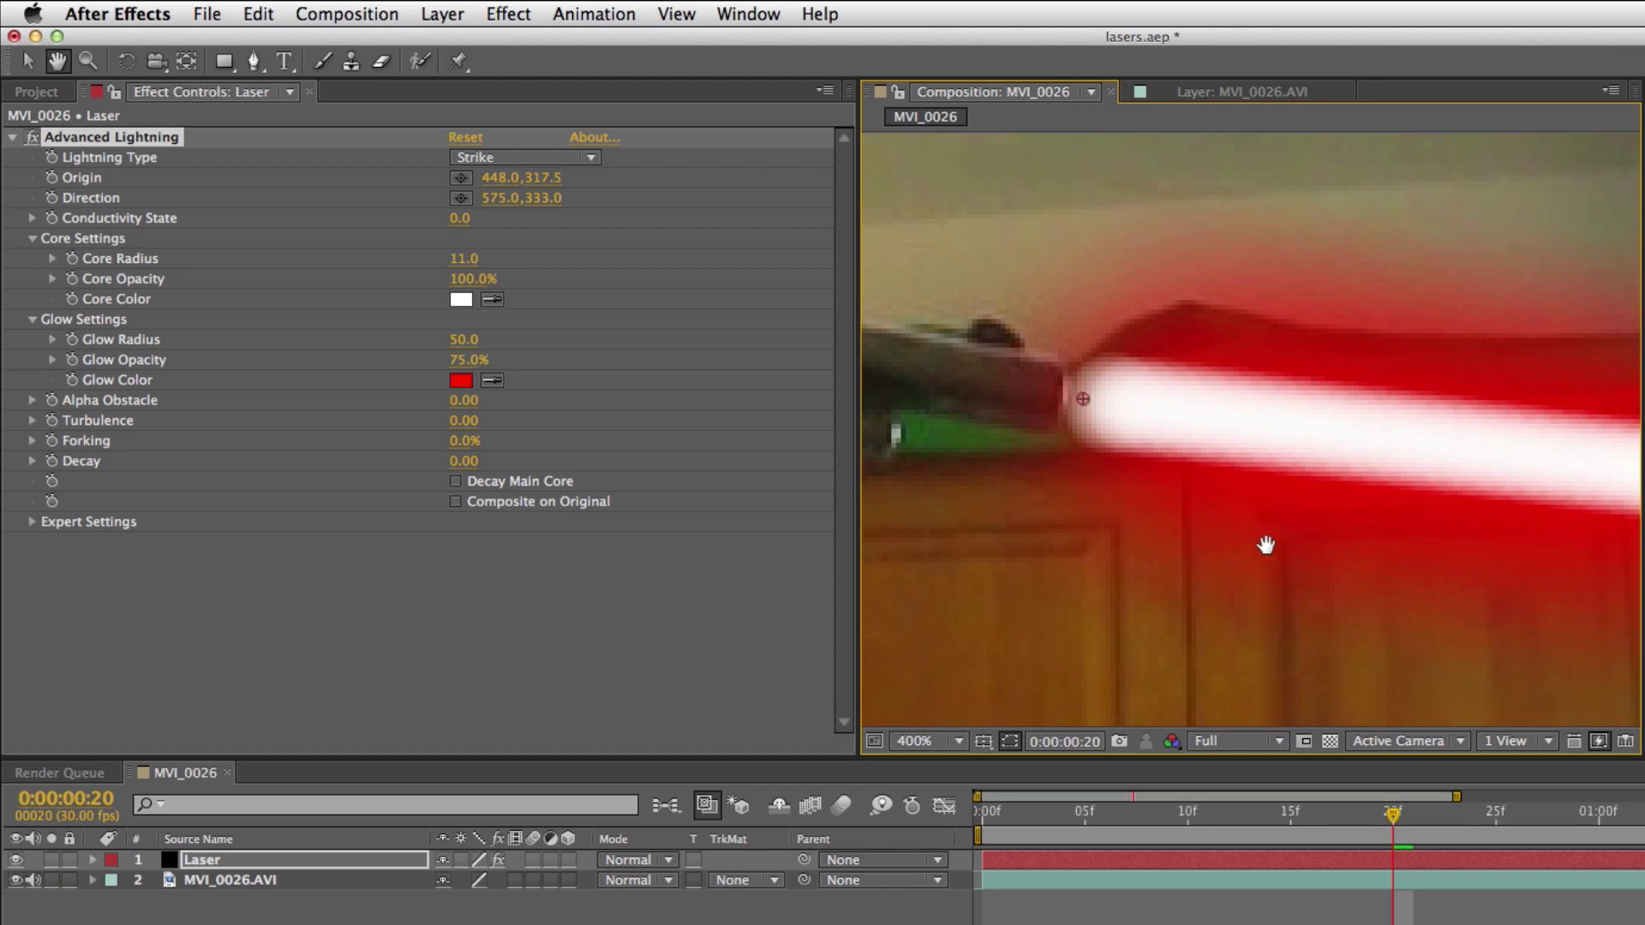
Move the beam's direction point to 572, 339 so the beam follows the angle of the revolver's barrel.
{"action": "scroll", "coordinate": [1259, 535], "scroll_direction": "down", "scroll_amount": 2}
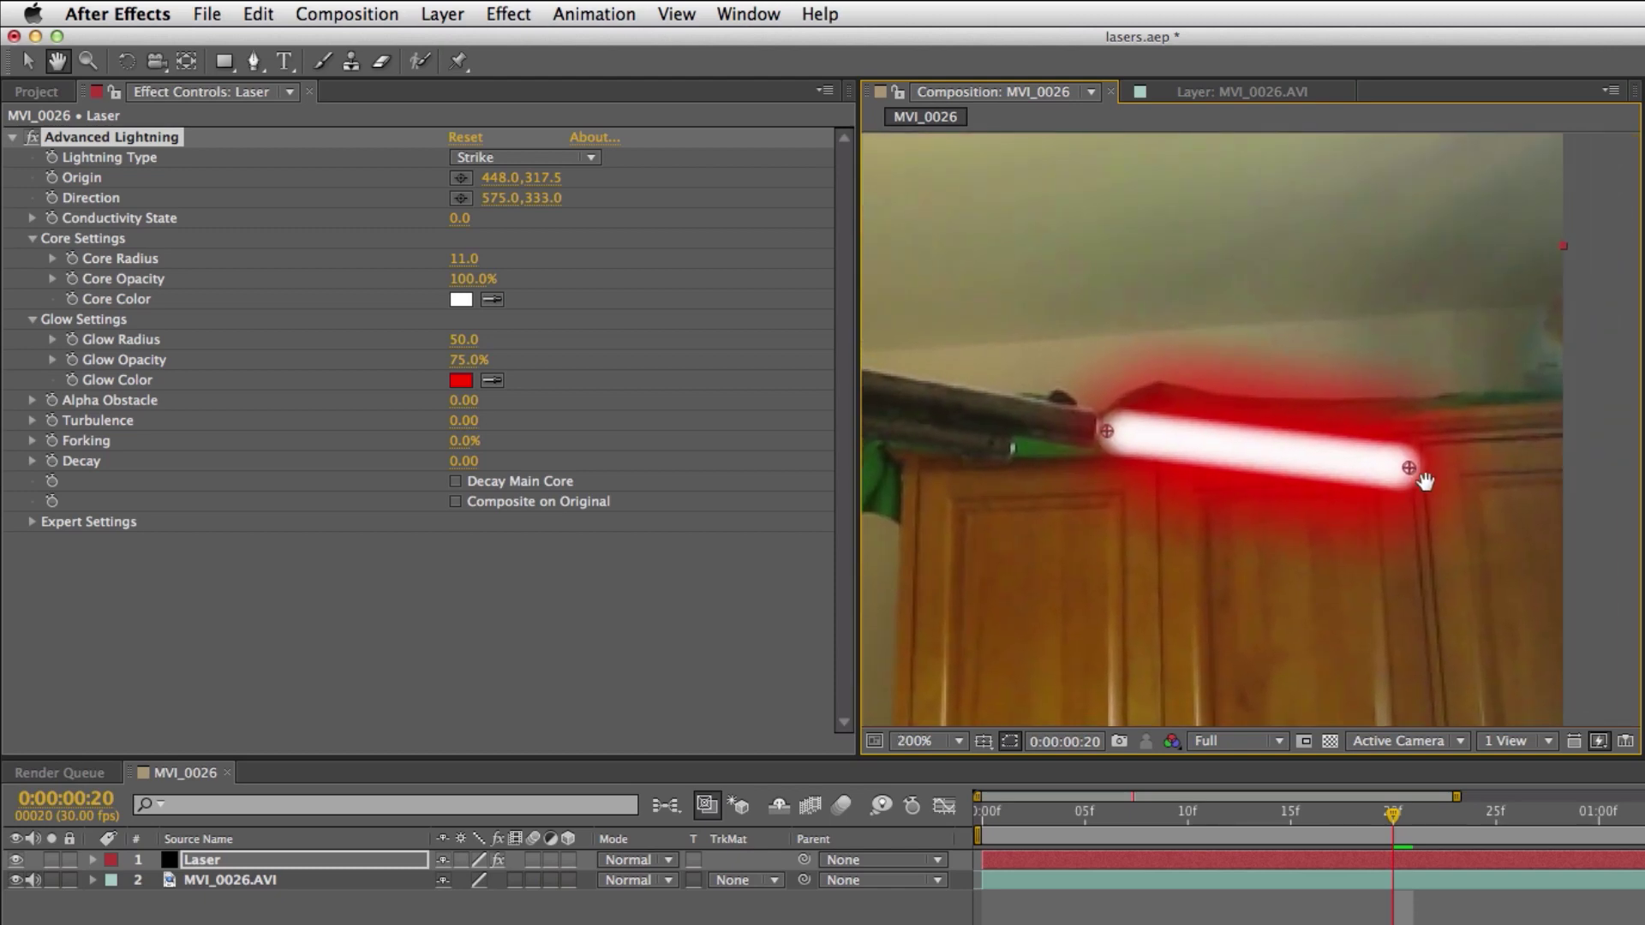
{"action": "left_click_drag", "start_coordinate": [1409, 468], "coordinate": [1402, 481]}
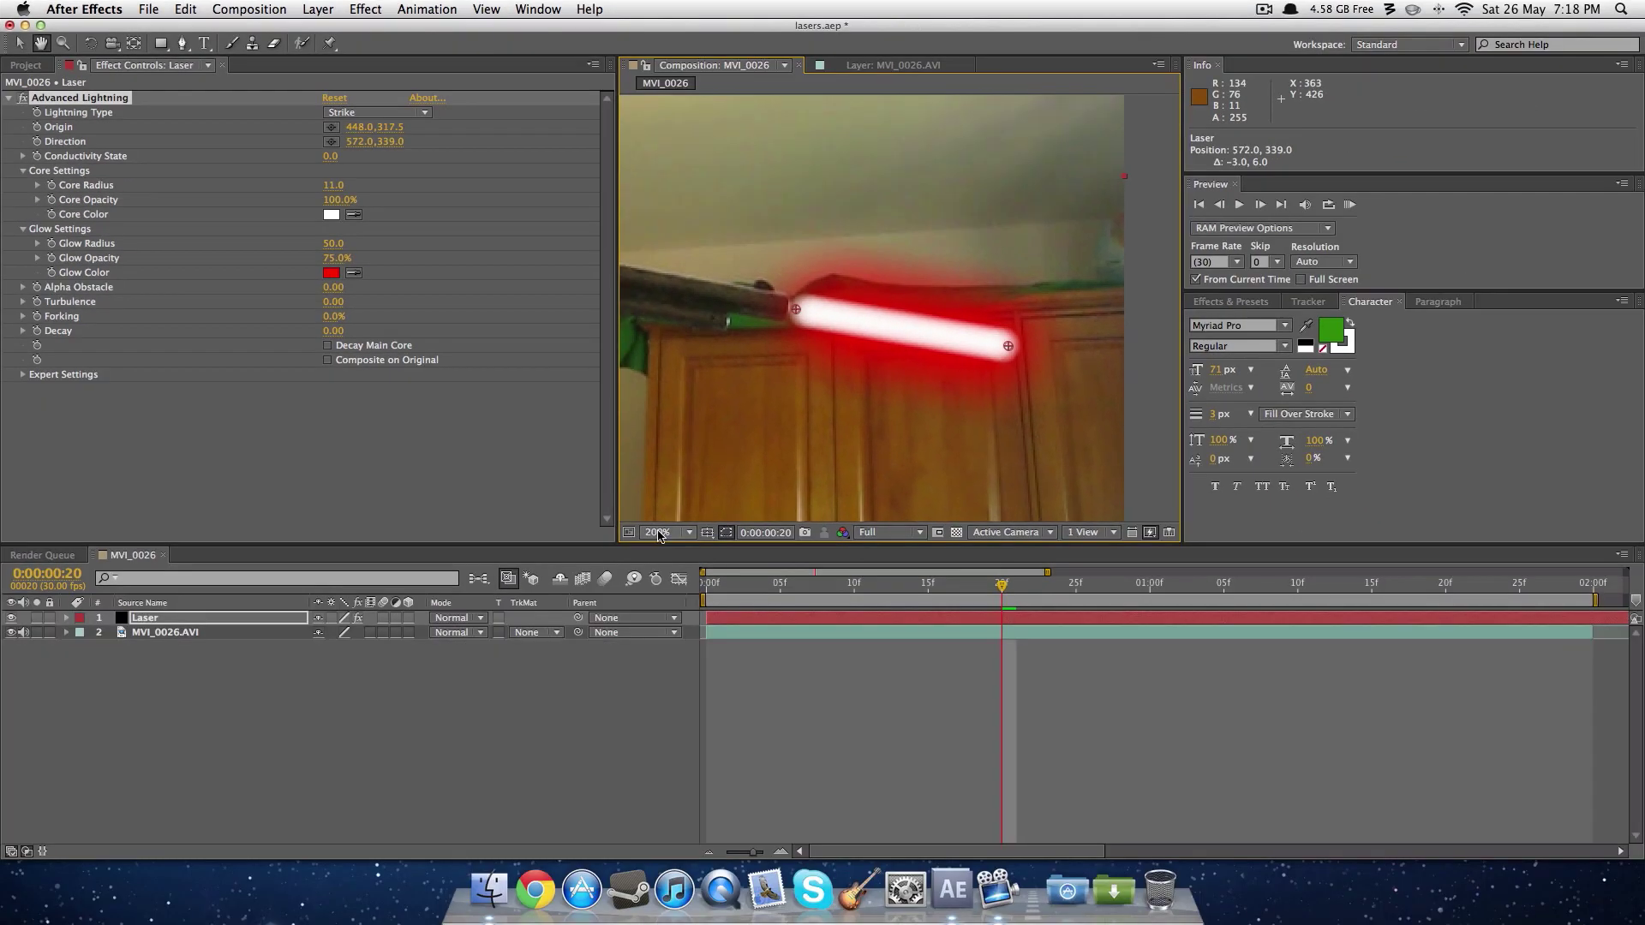
{"action": "left_click", "coordinate": [929, 741]}
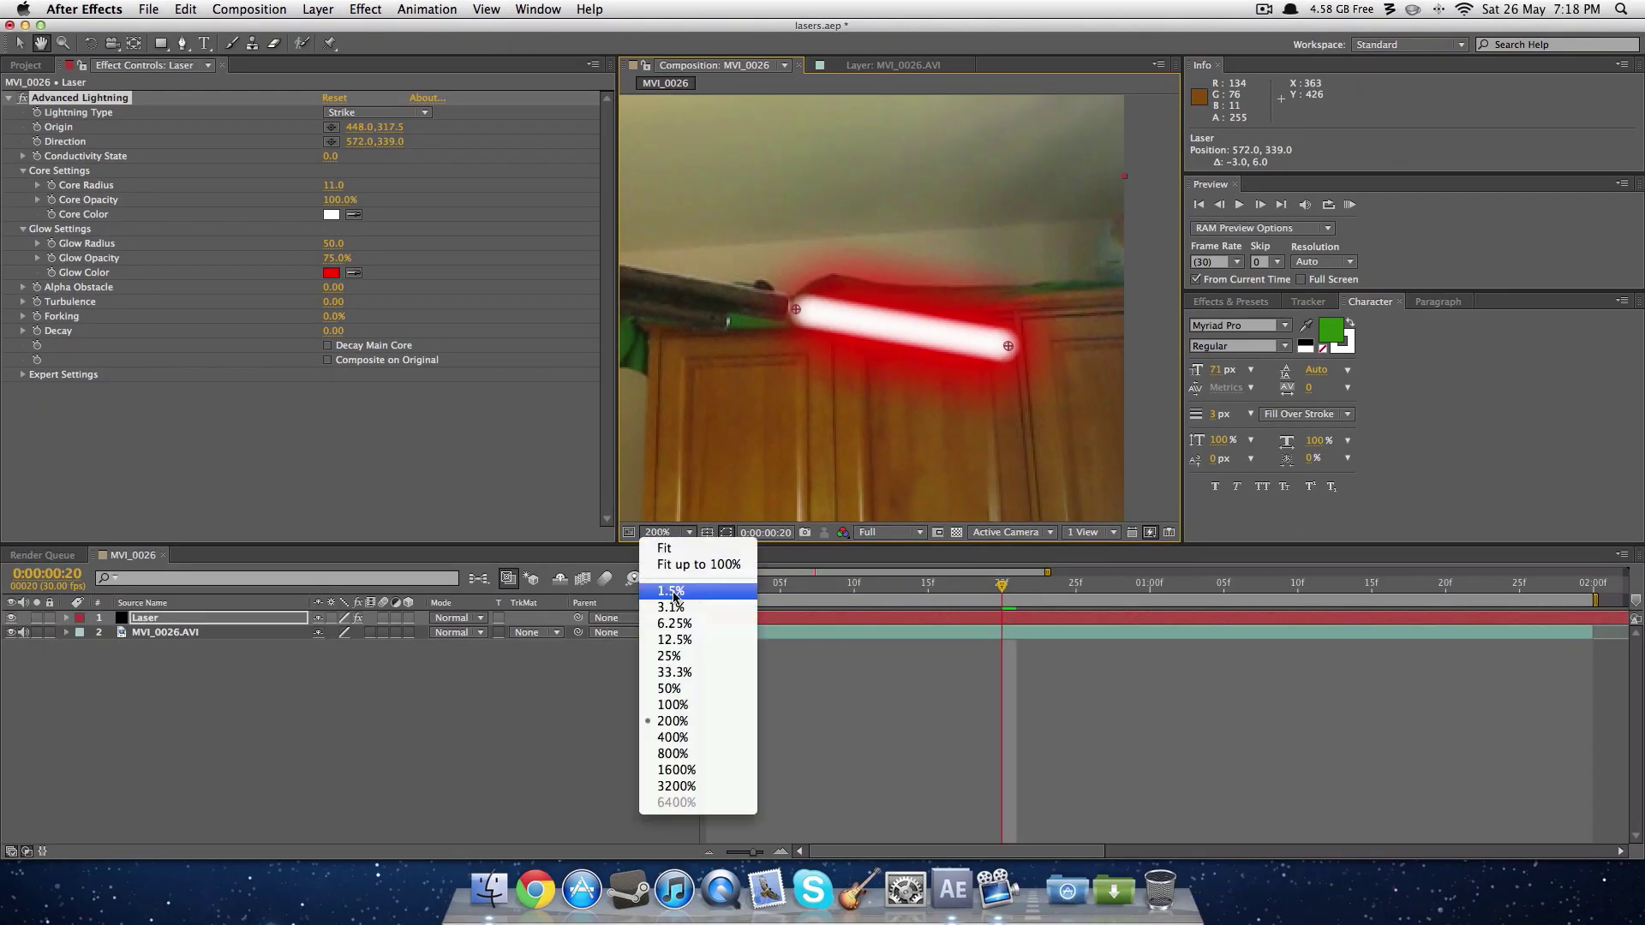
{"action": "left_click", "coordinate": [675, 705]}
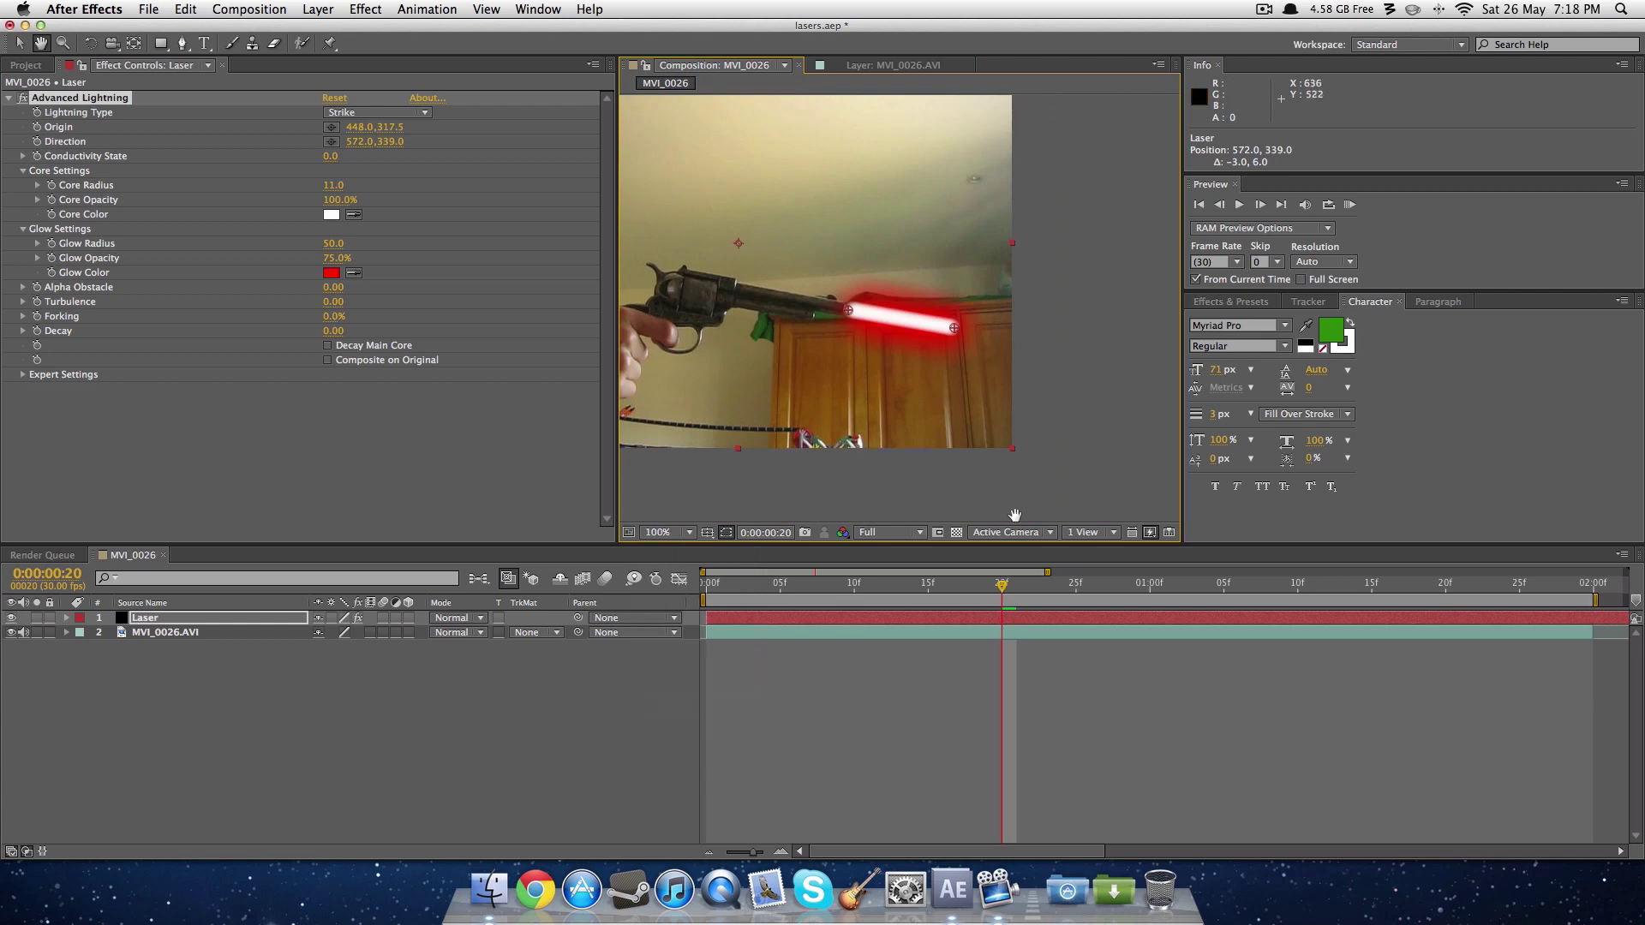
{"action": "left_click", "coordinate": [681, 532]}
{"action": "left_click", "coordinate": [658, 550]}
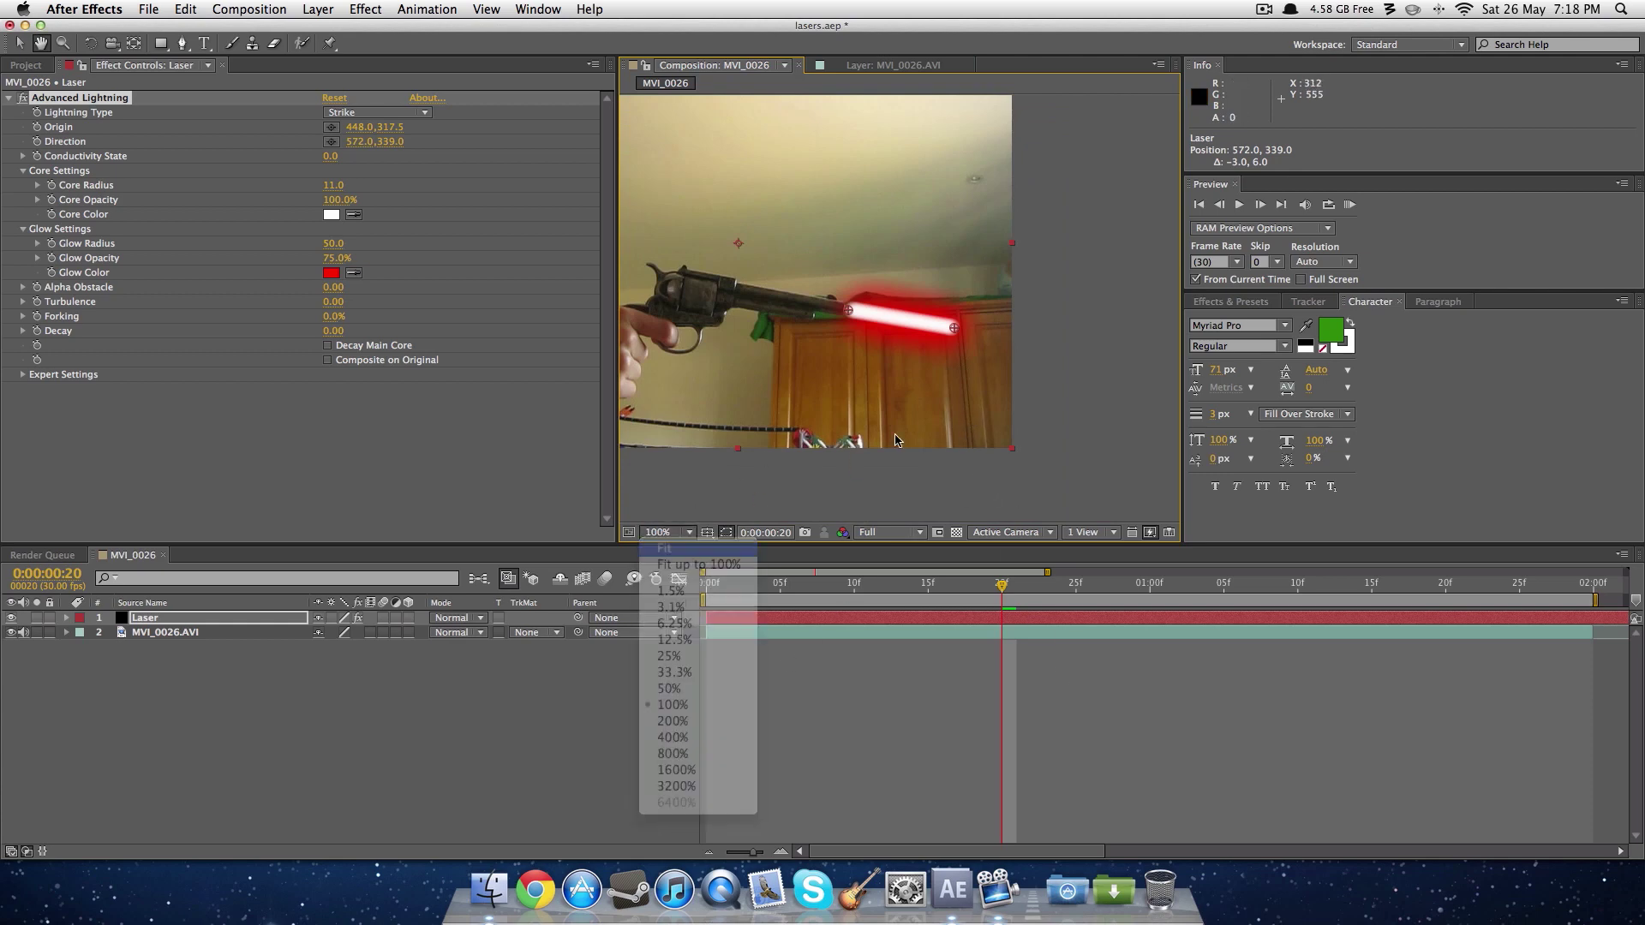
{"action": "left_click", "coordinate": [1046, 672]}
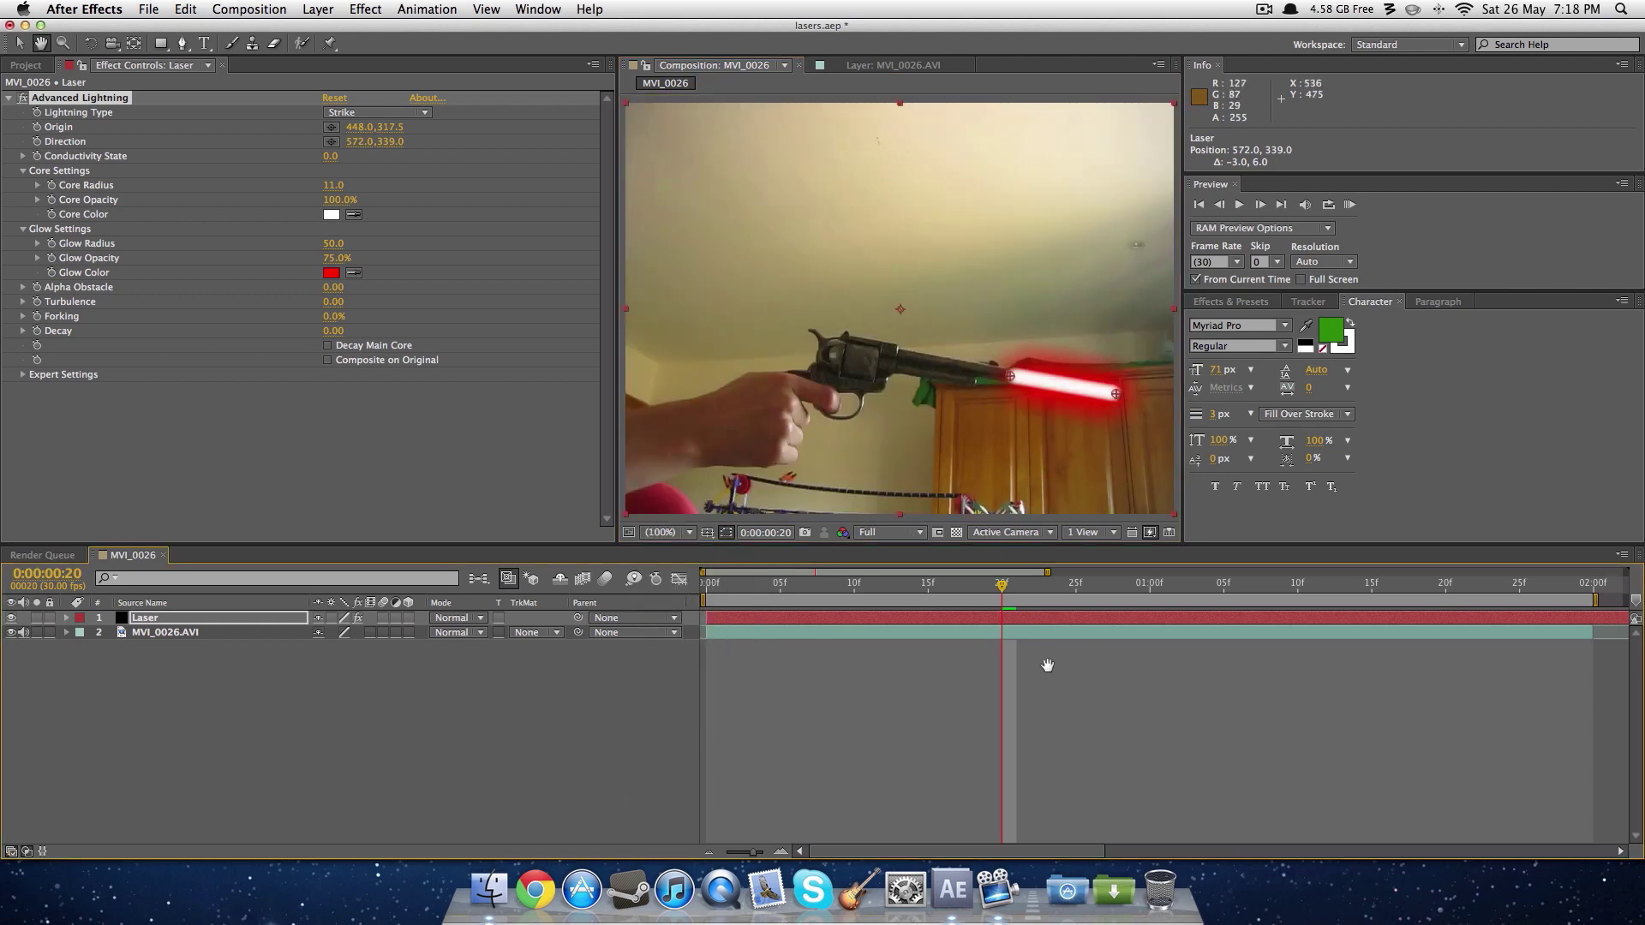
Trim the start of the Laser layer to 0:00:00:20.
{"action": "key", "text": "v"}
{"action": "left_click", "coordinate": [768, 619]}
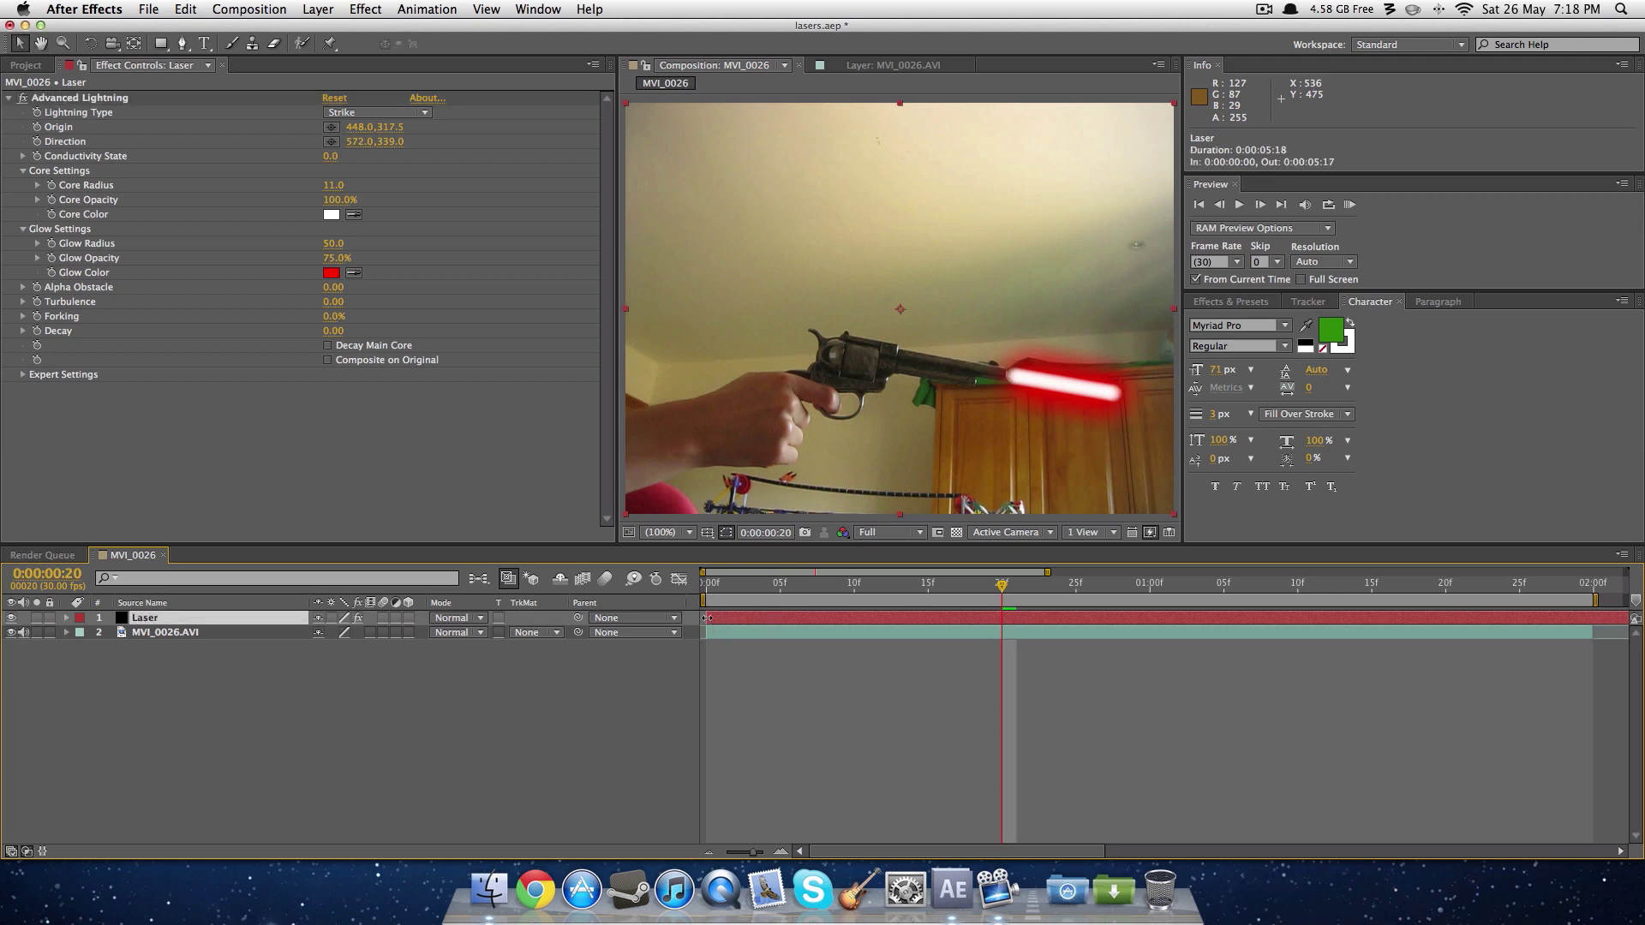
{"action": "left_click_drag", "start_coordinate": [704, 619], "coordinate": [996, 651]}
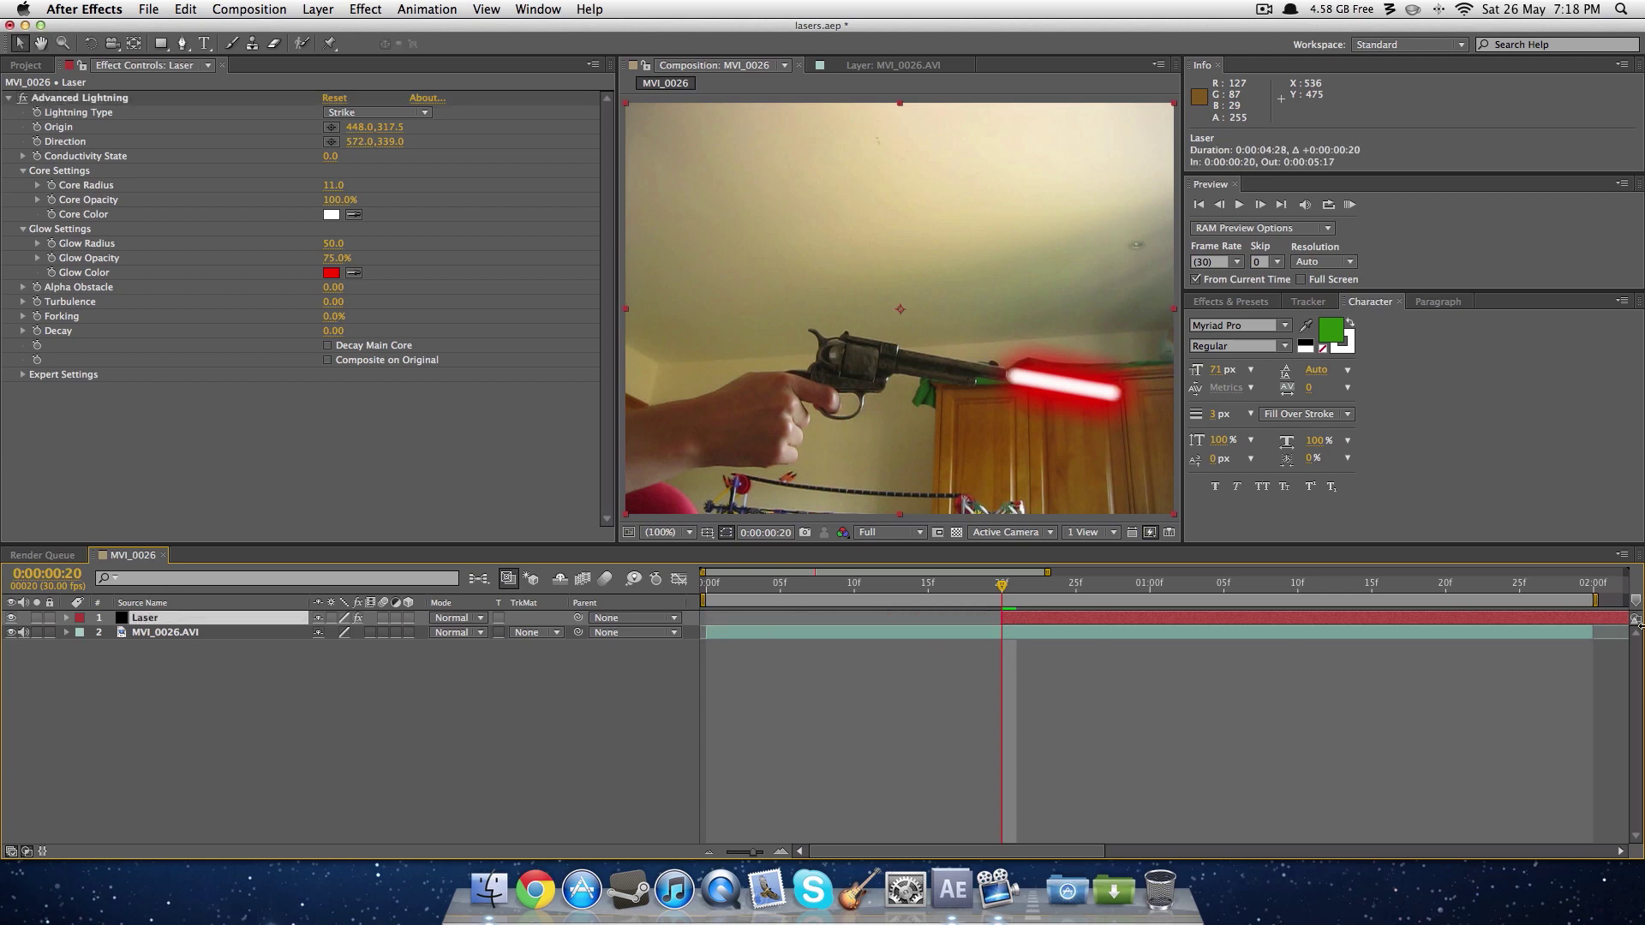
Split the Laser layer at 0:00:00:22 and delete the part after the split.
{"action": "left_click_drag", "start_coordinate": [1008, 594], "coordinate": [1032, 591]}
{"action": "key", "text": "super+shift+d"}
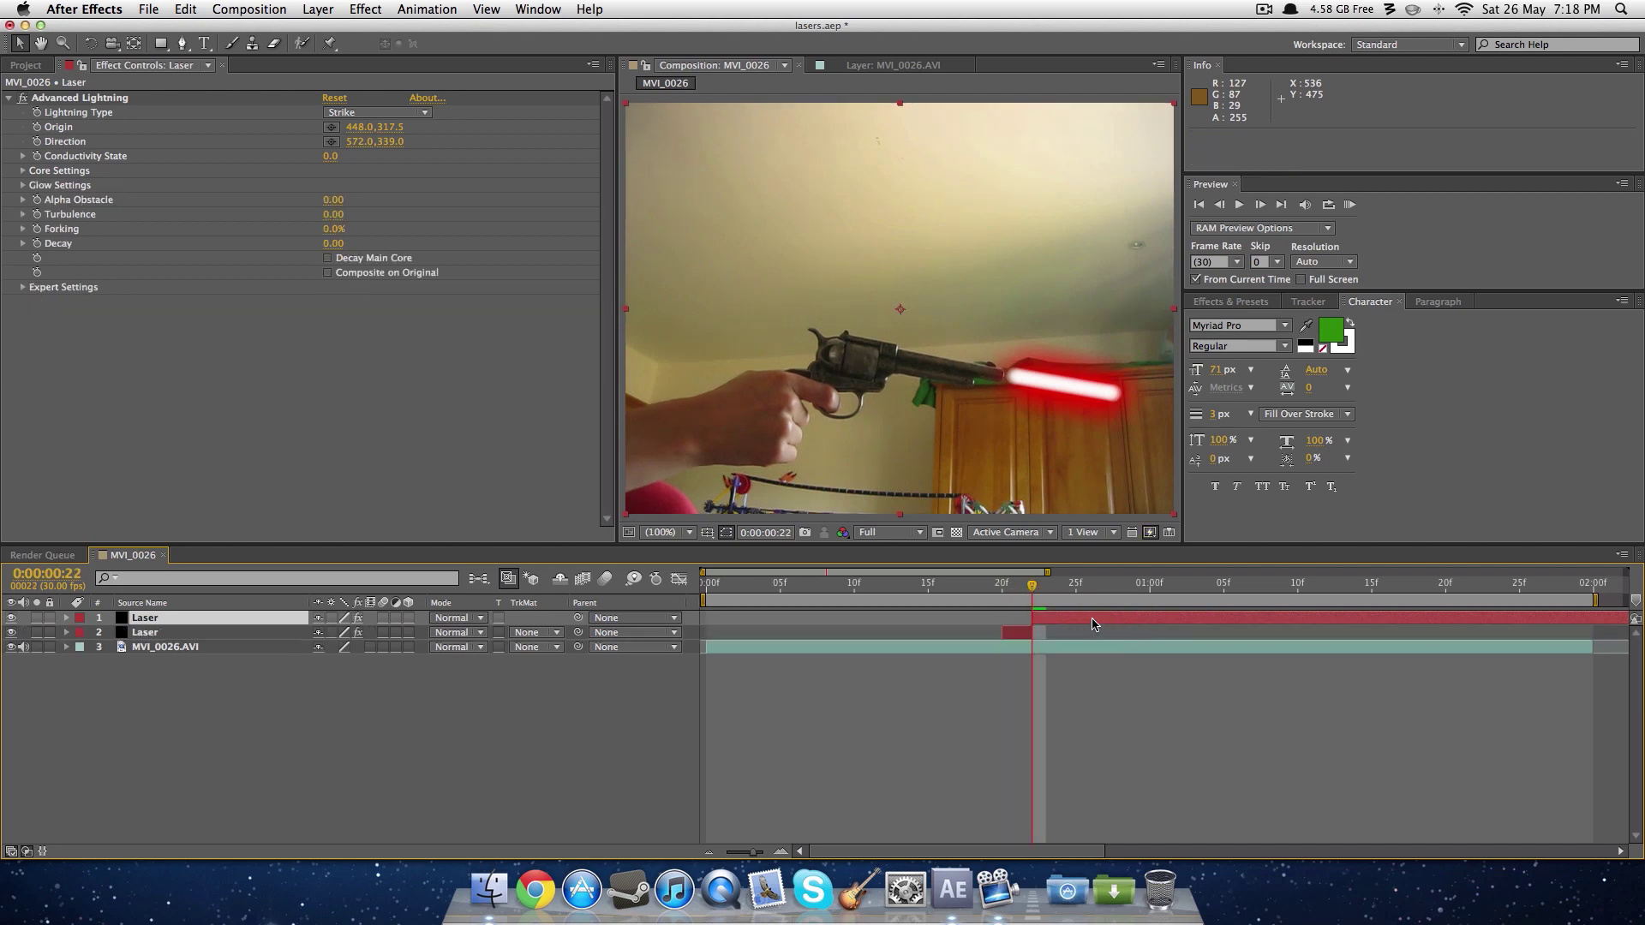
{"action": "key", "text": "Delete"}
{"action": "left_click", "coordinate": [1001, 586]}
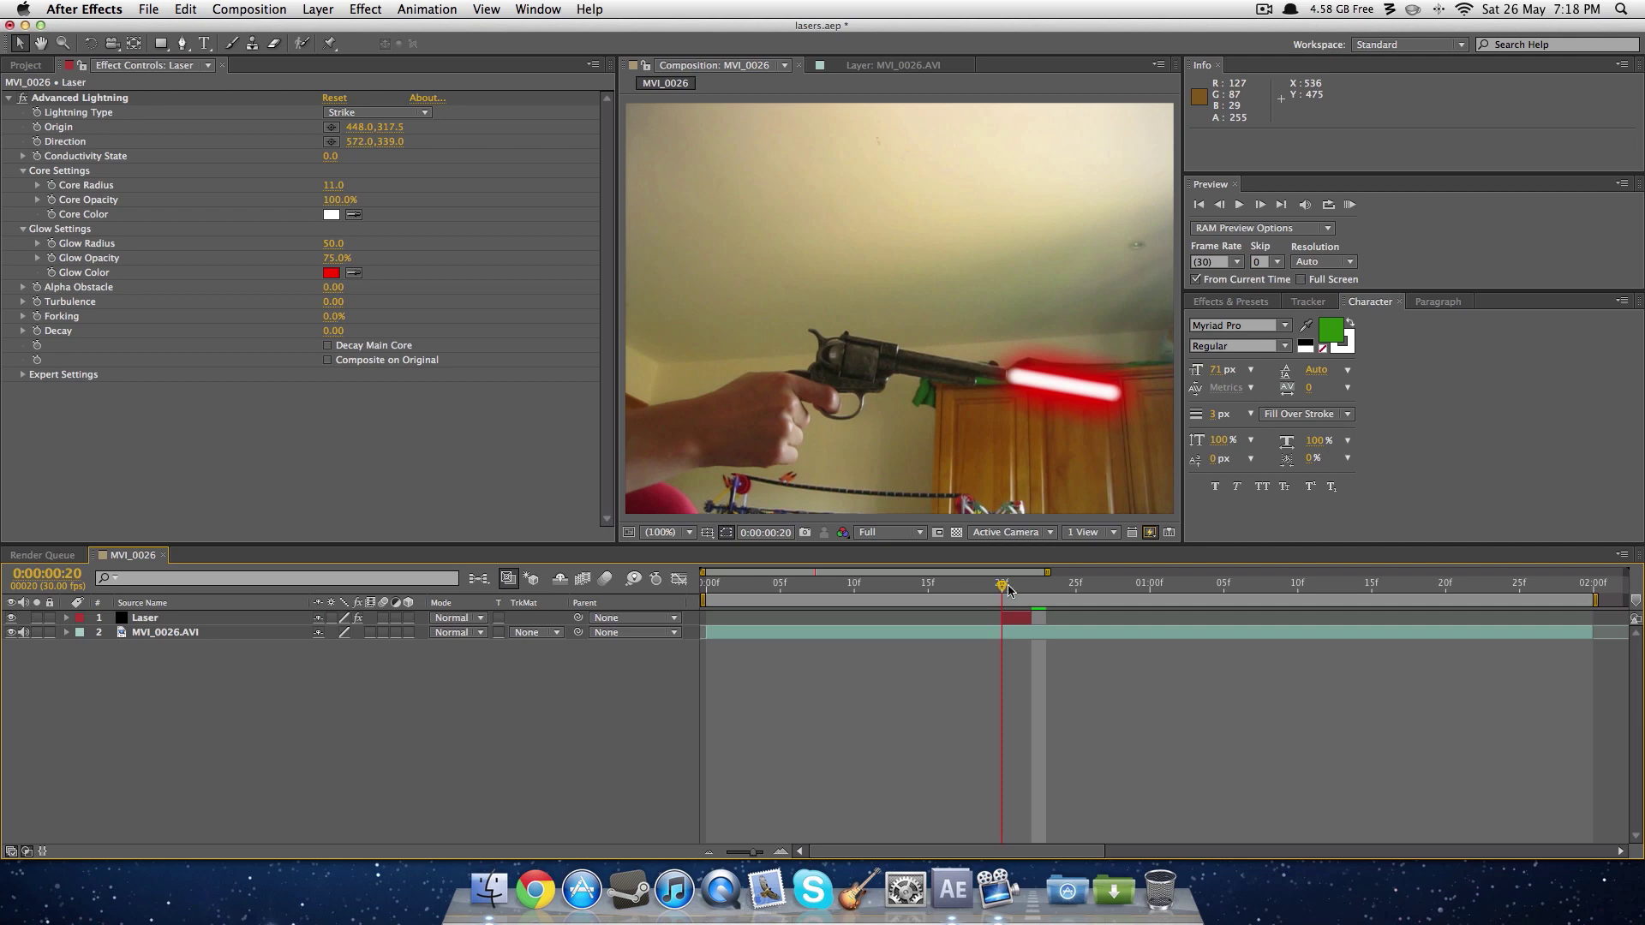
{"action": "mouse_move", "coordinate": [1009, 590]}
{"action": "left_mouse_down"}
{"action": "mouse_move", "coordinate": [1056, 591]}
{"action": "mouse_move", "coordinate": [1033, 591]}
{"action": "left_mouse_up"}
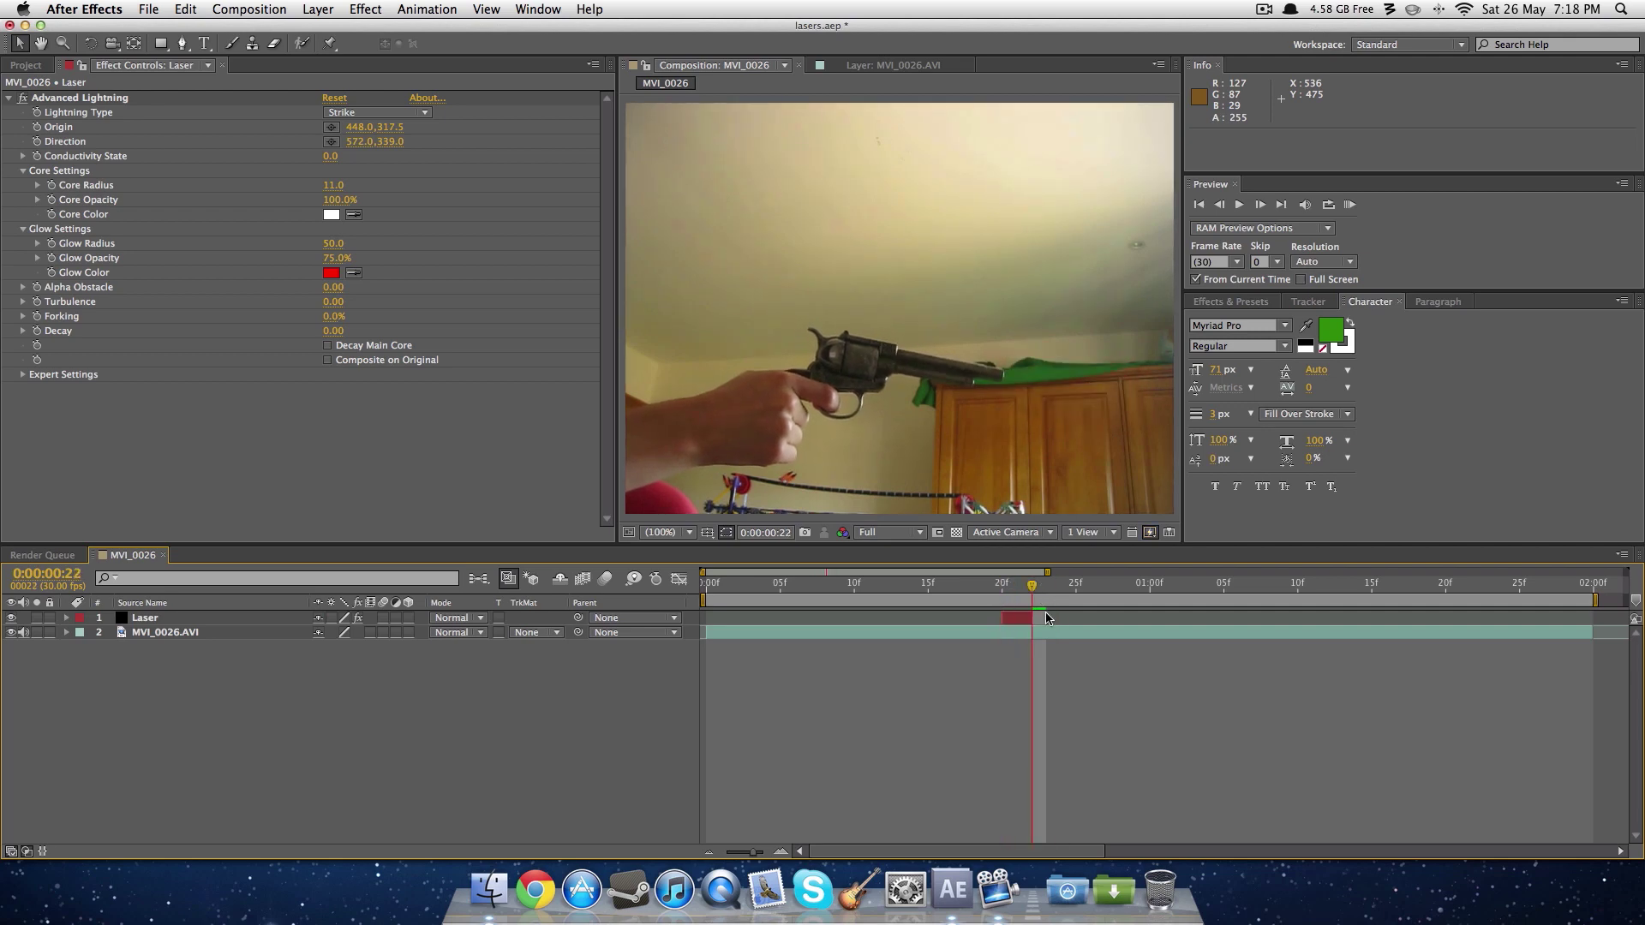
{"action": "left_click", "coordinate": [994, 593]}
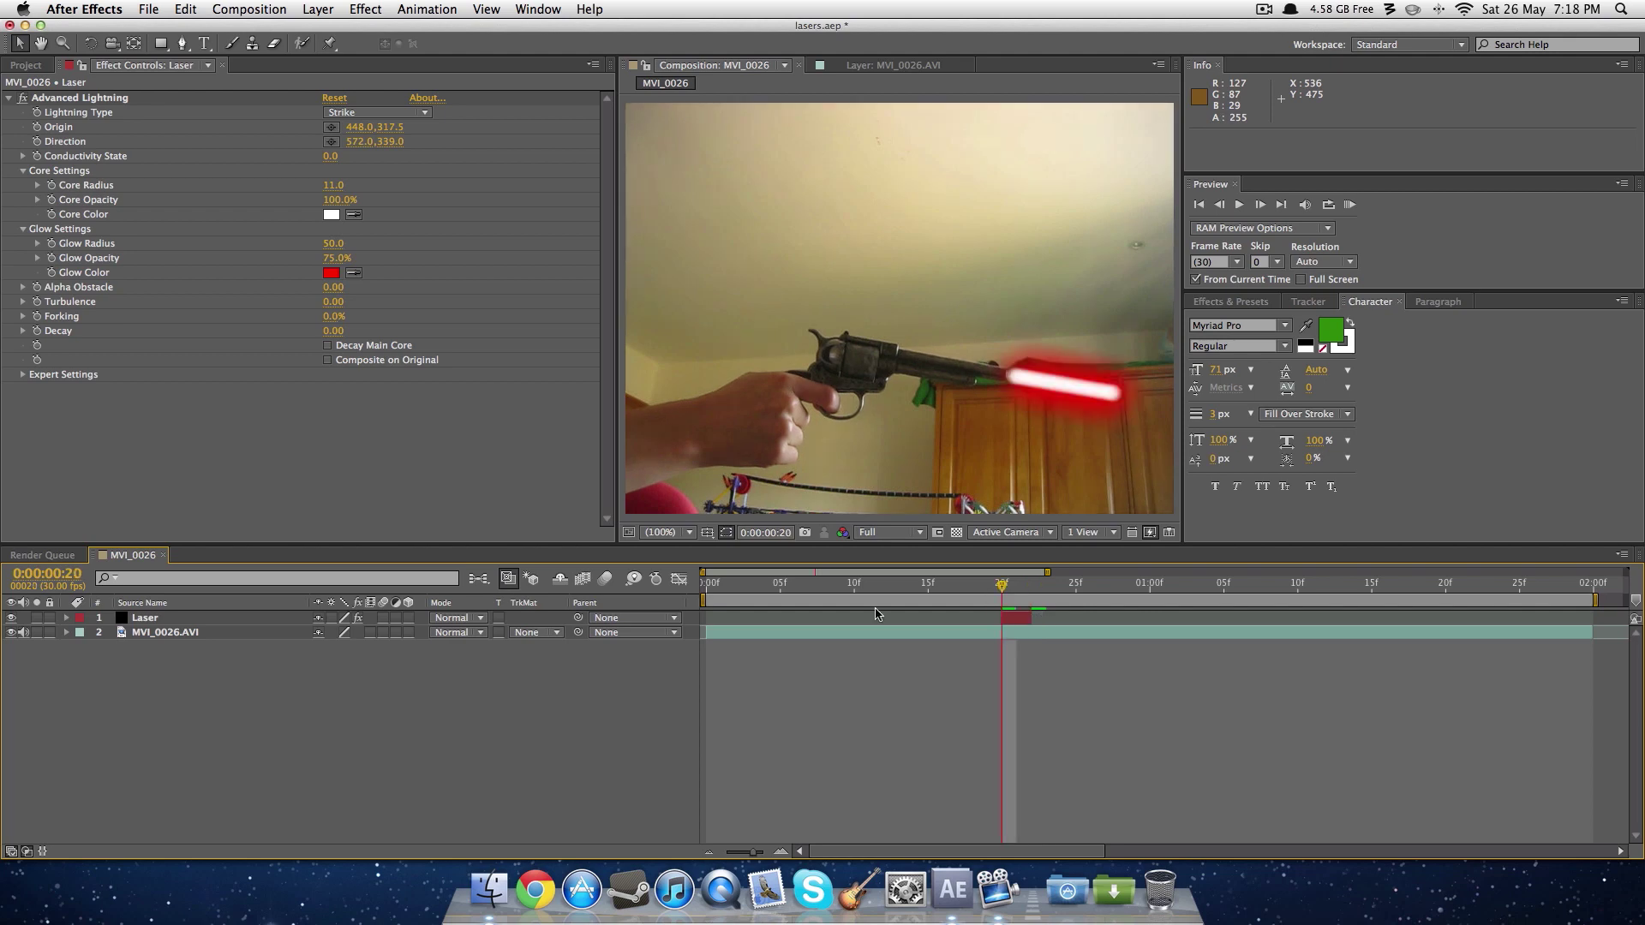
Animate the Laser layer's Position from 320, 240 at 0:00:00:20 to 492, 278 at 0:00:00:21 along the firing direction.
{"action": "left_click", "coordinate": [68, 618]}
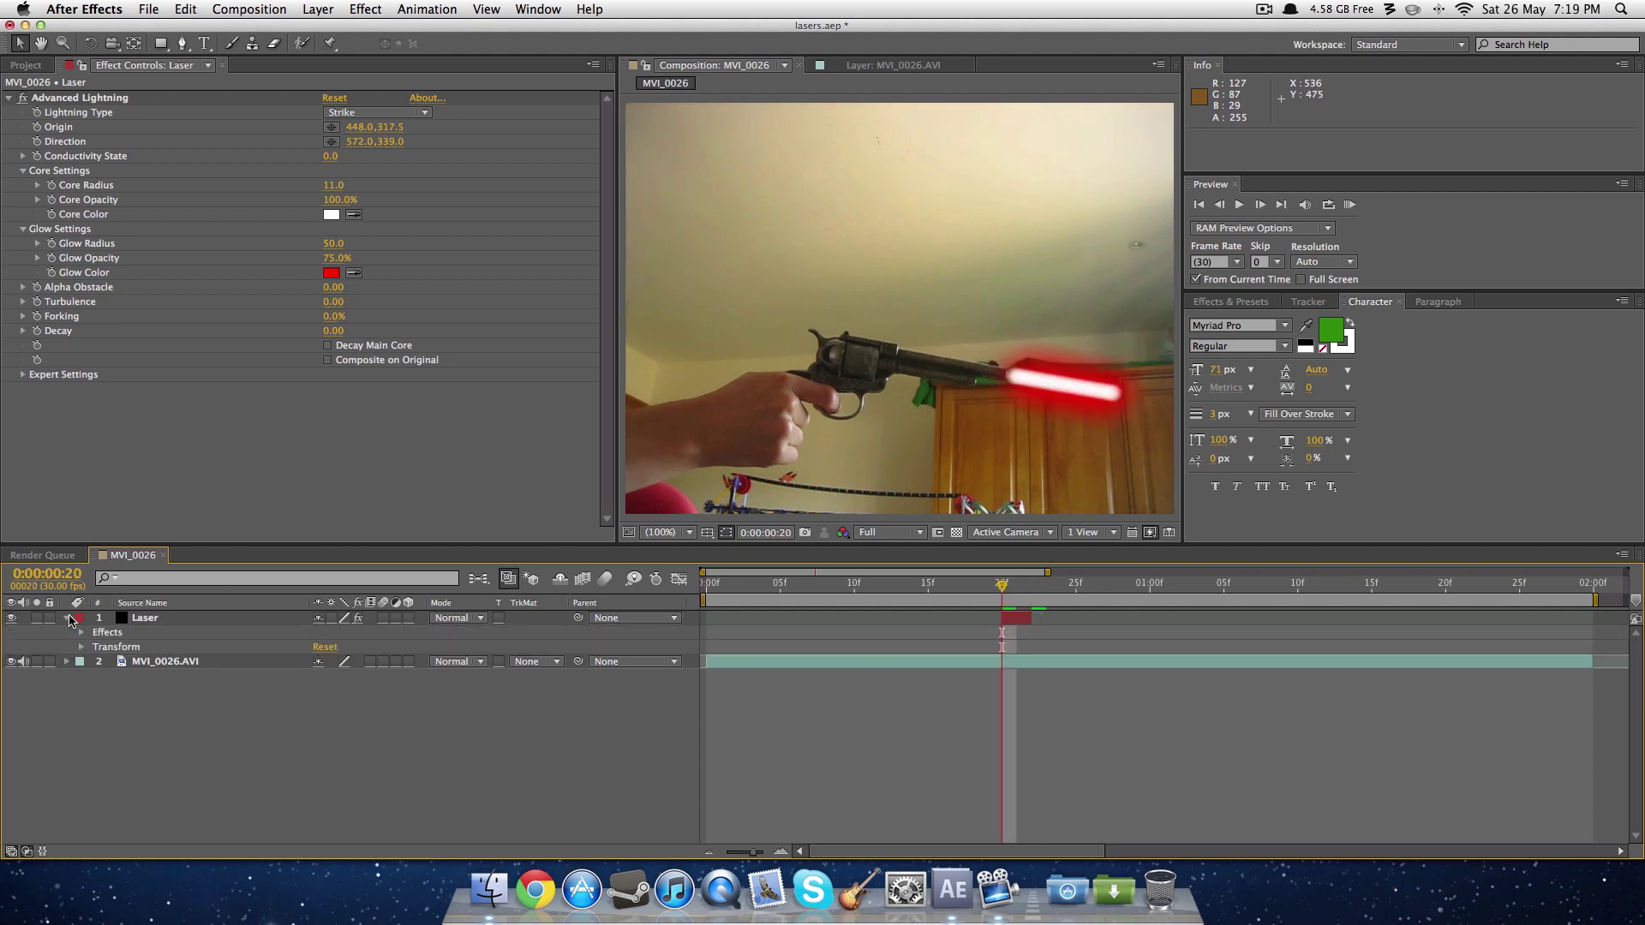
{"action": "left_click", "coordinate": [135, 619]}
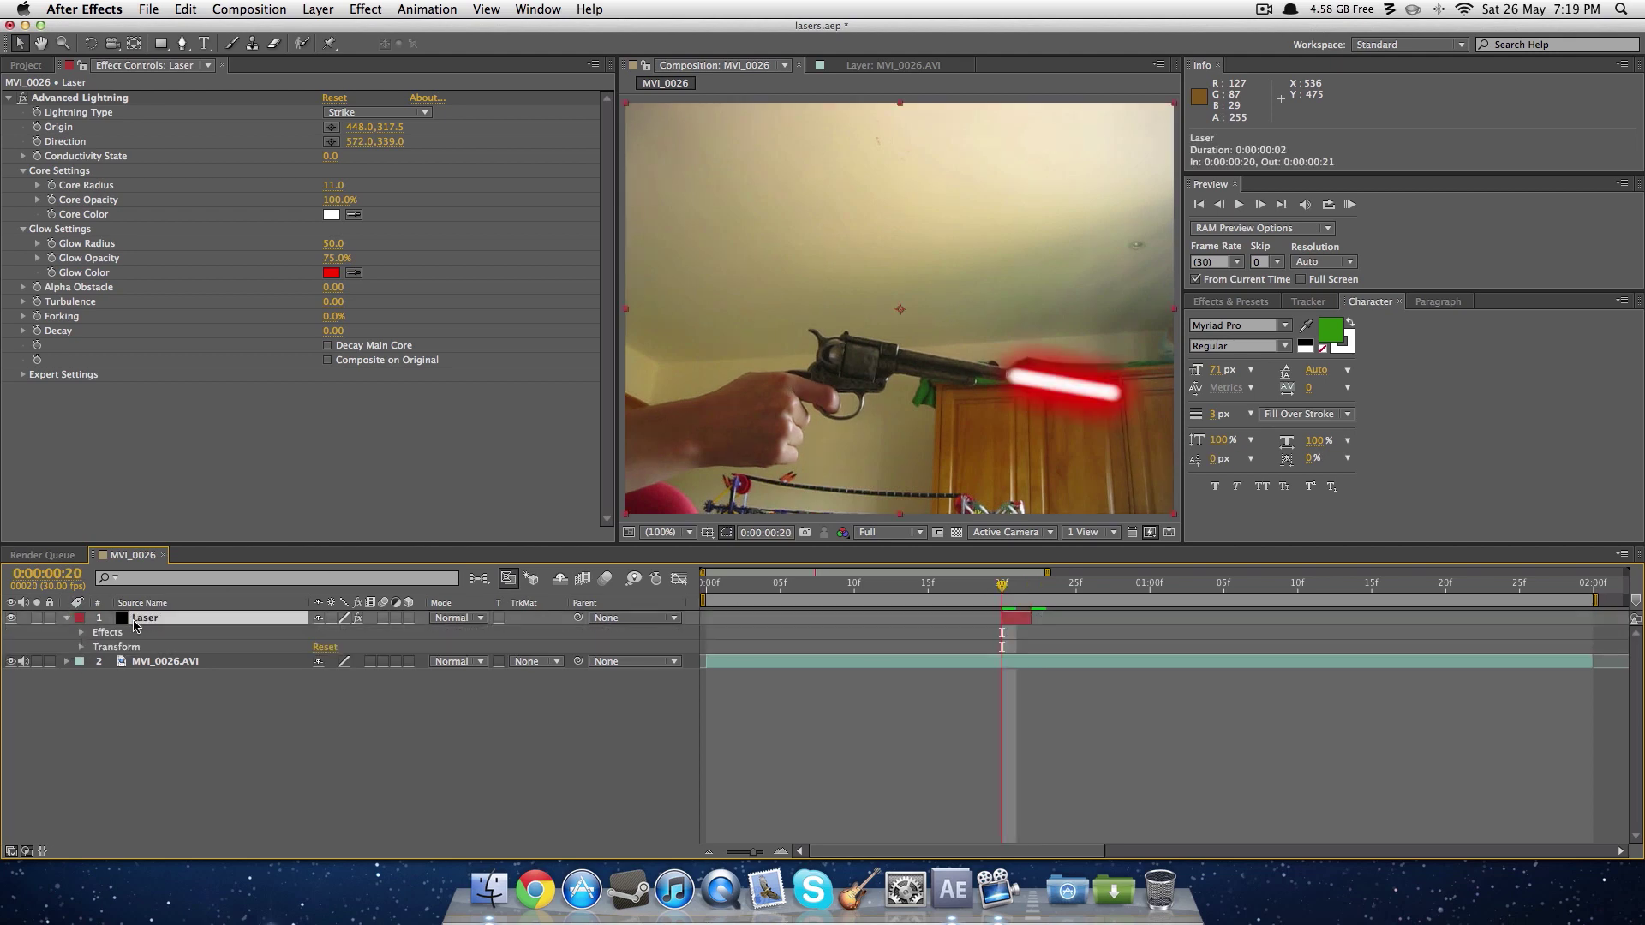
{"action": "key", "text": "p"}
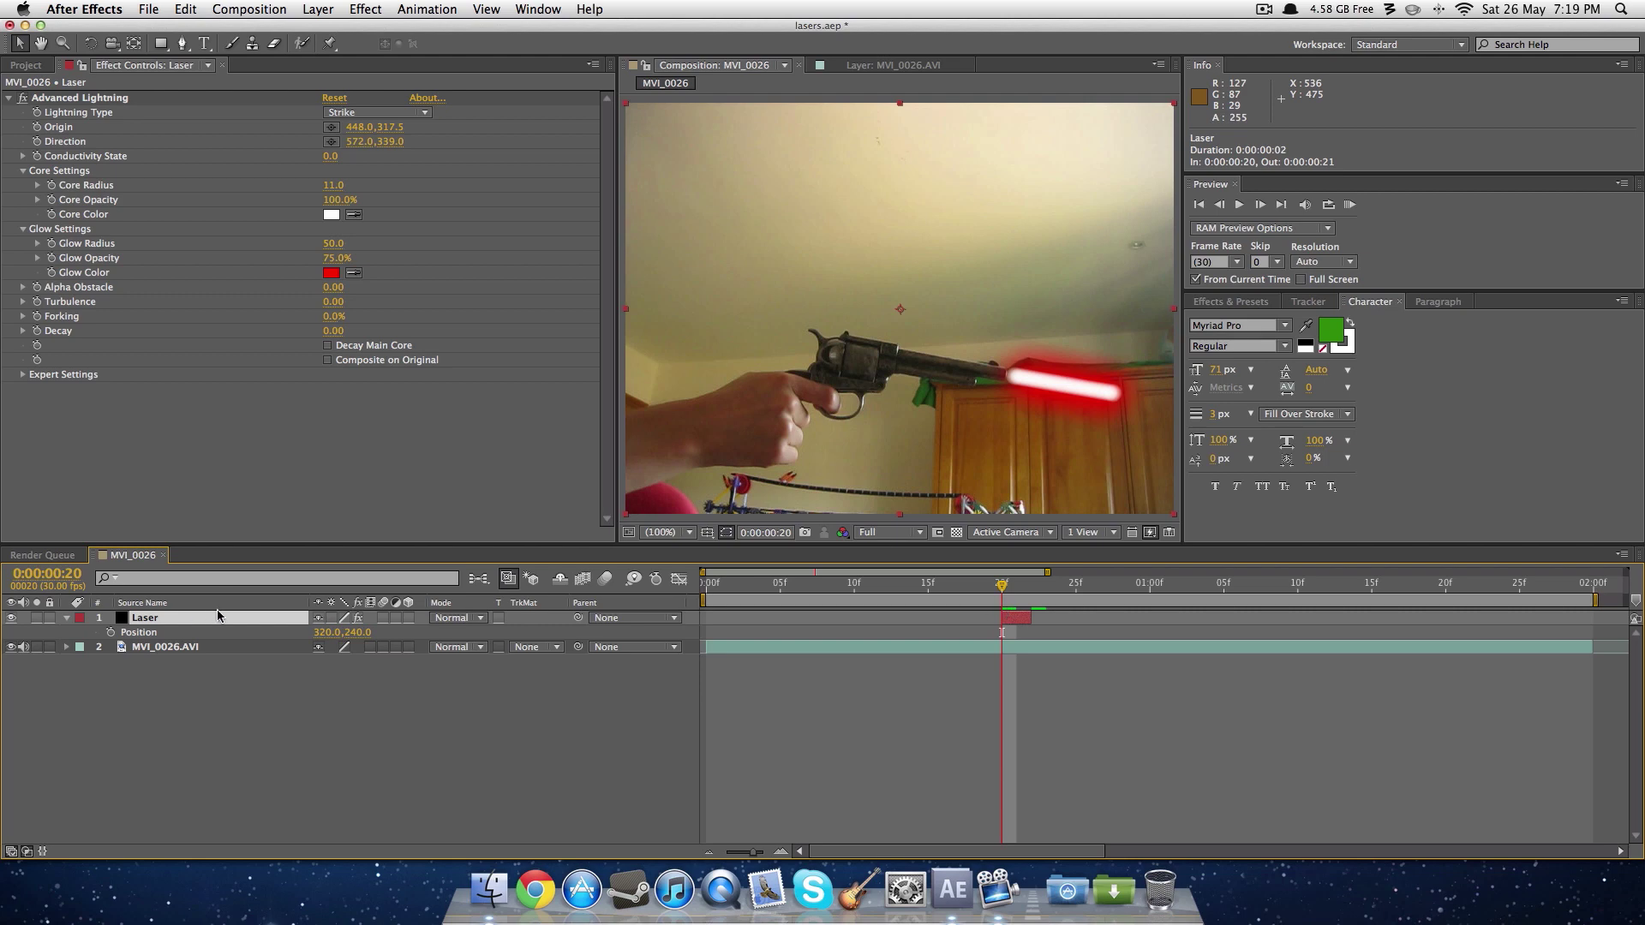
{"action": "left_click", "coordinate": [110, 633]}
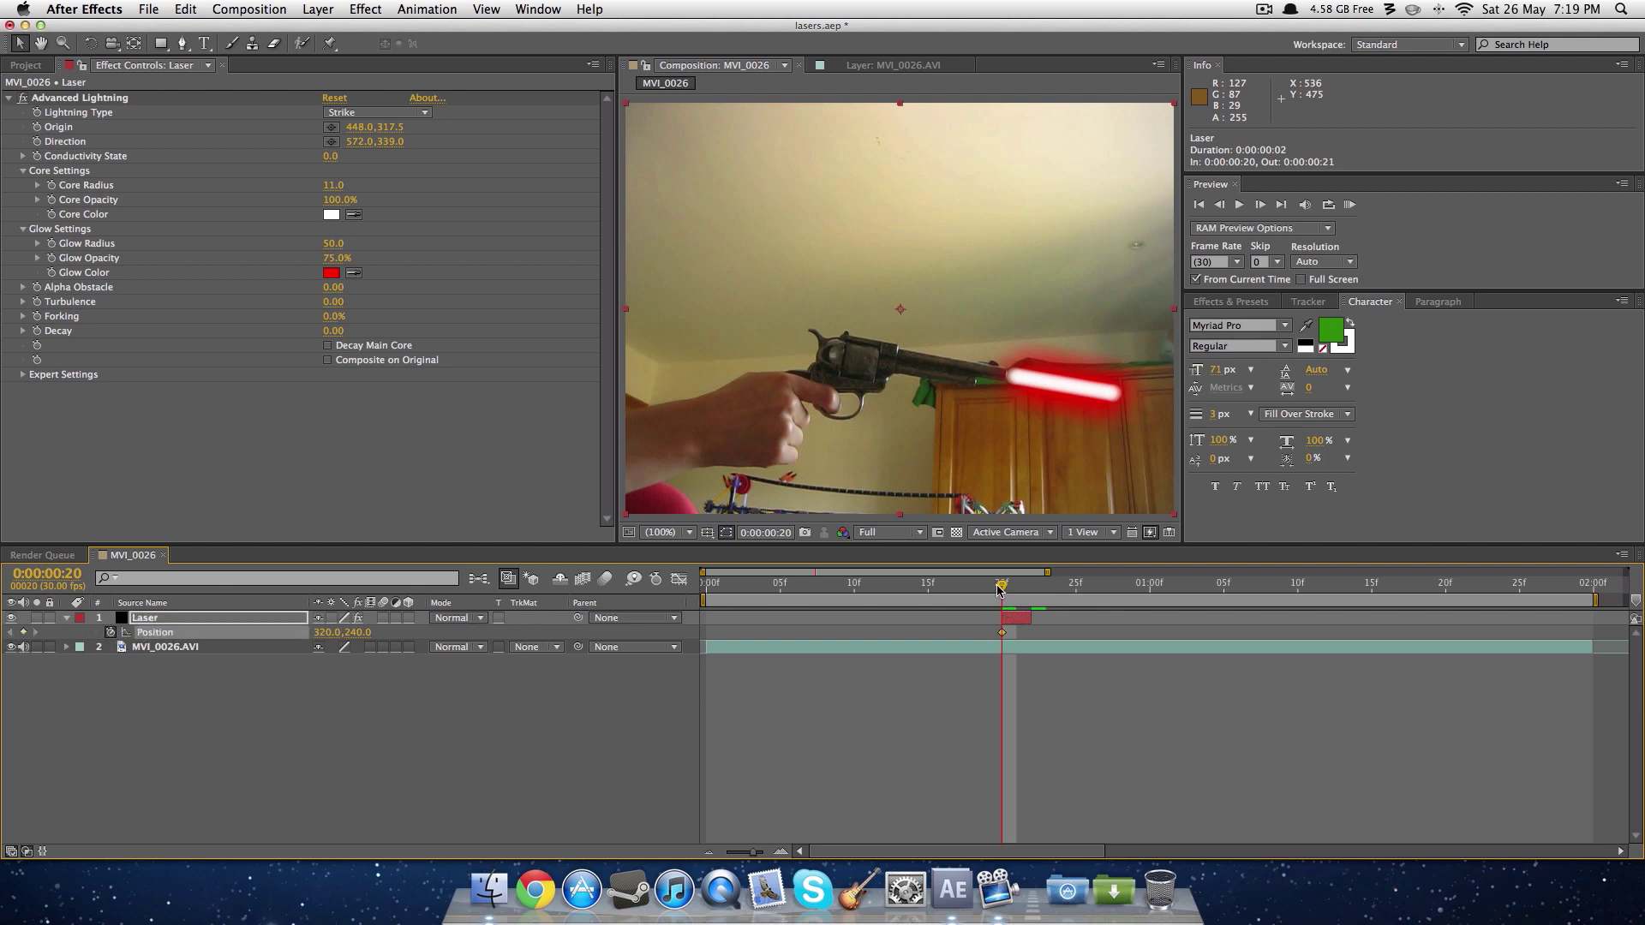
{"action": "left_click", "coordinate": [1014, 593]}
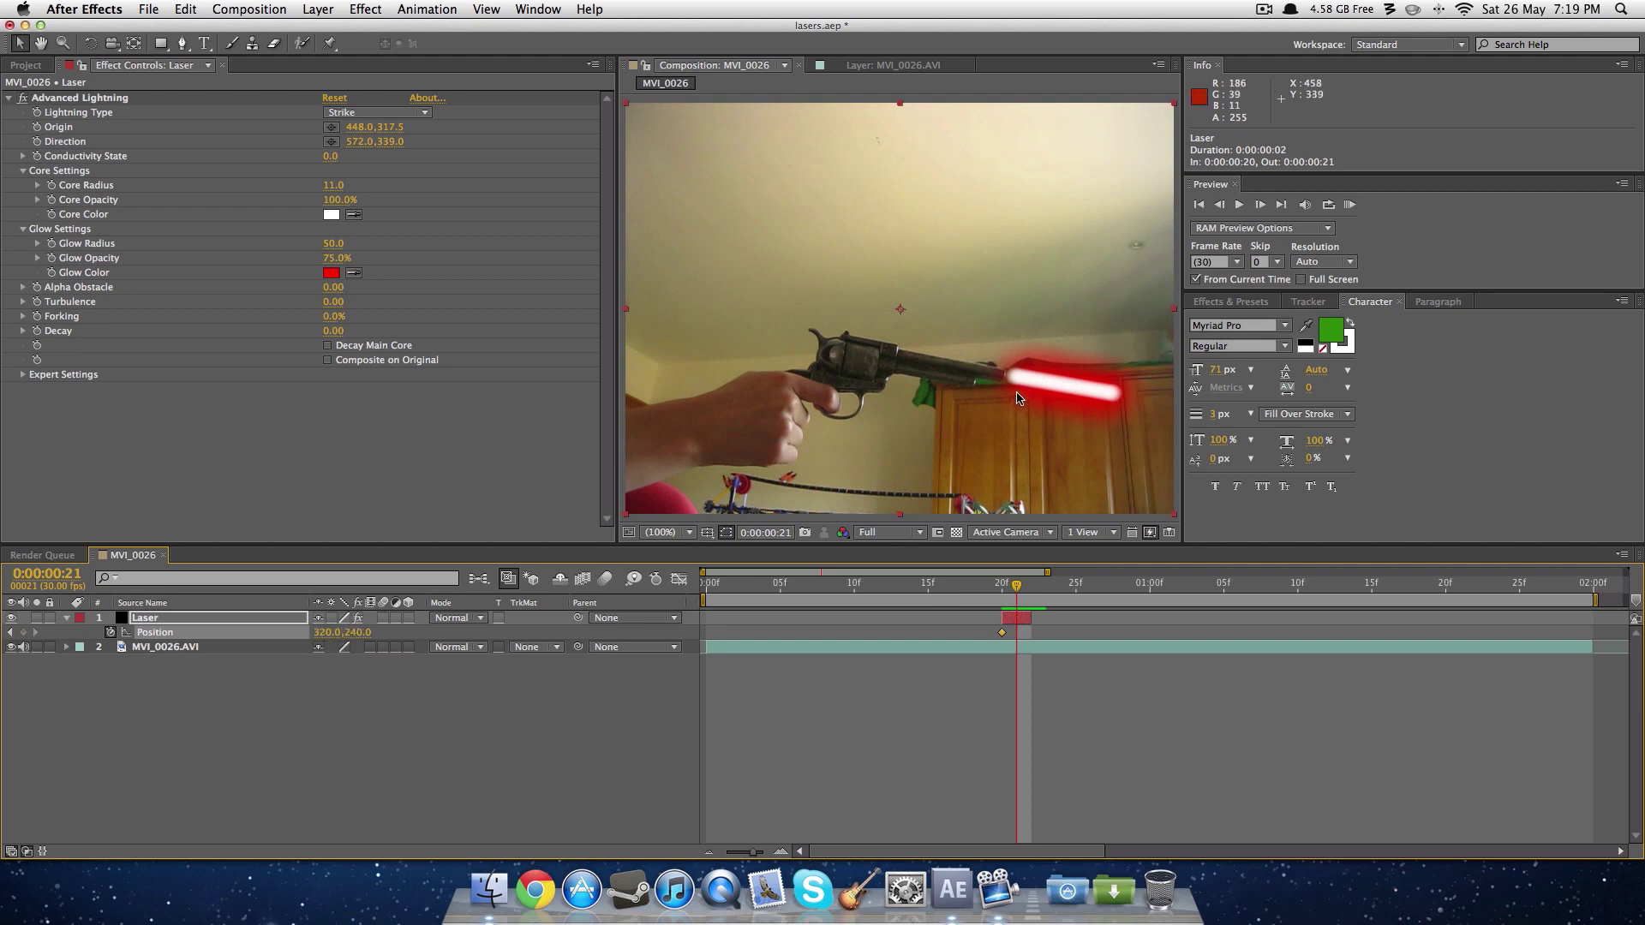
{"action": "left_click_drag", "start_coordinate": [1027, 393], "coordinate": [1163, 424]}
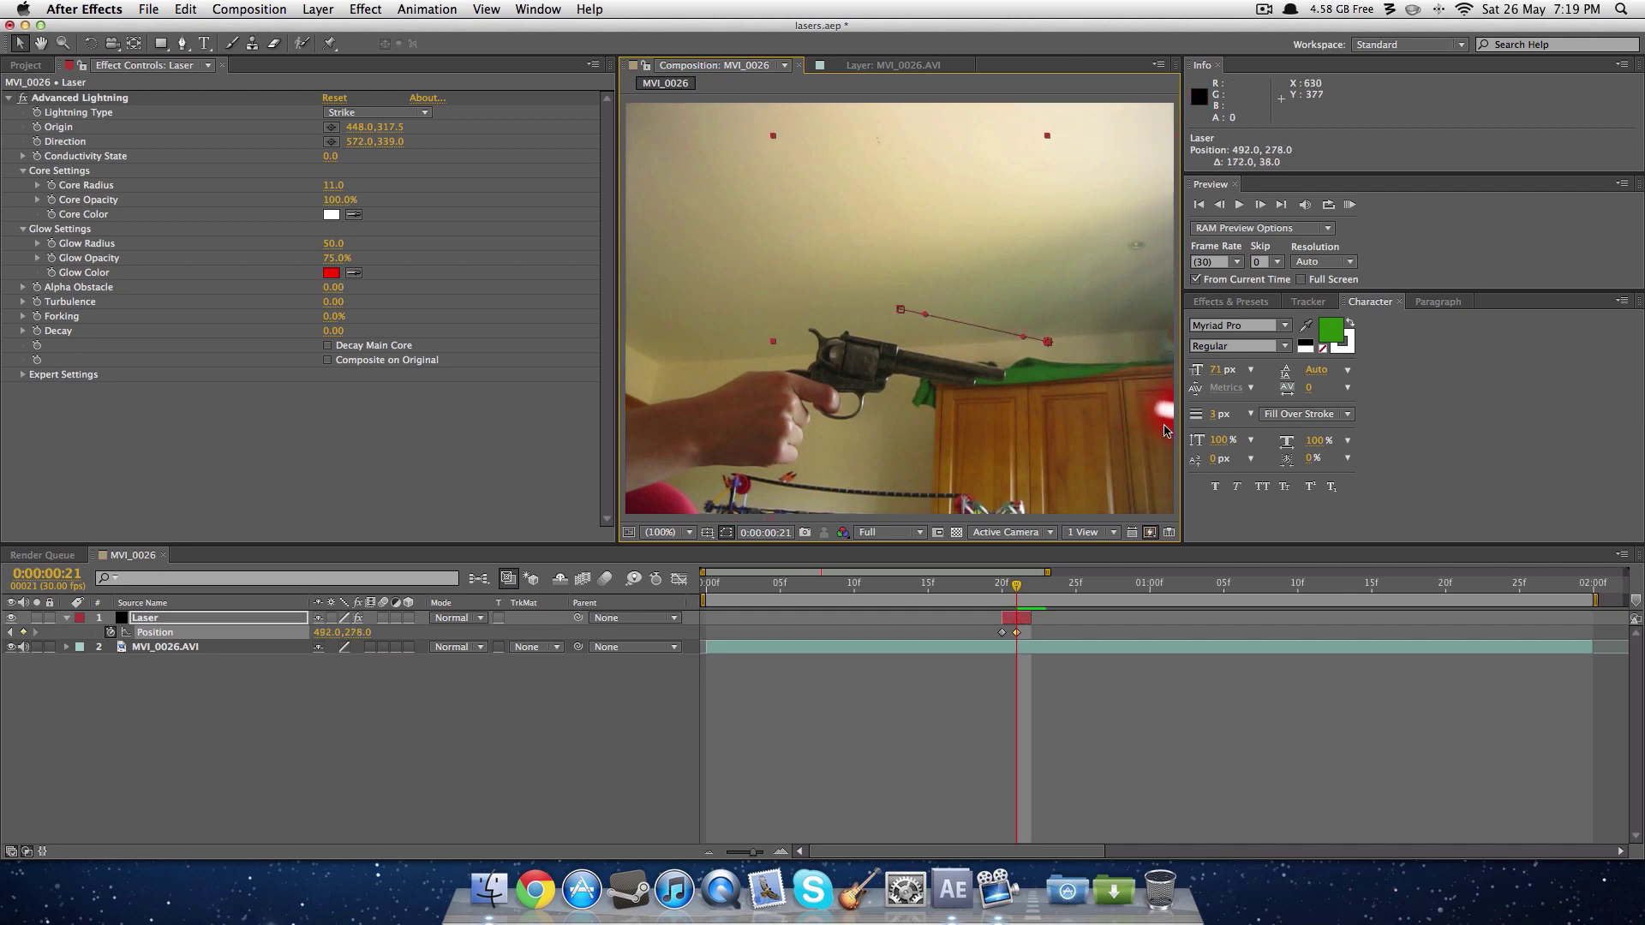
{"action": "left_click", "coordinate": [992, 737]}
Play the composition from the start to preview the laser shot, and return to 0:00:00:20.
{"action": "left_click", "coordinate": [843, 591]}
{"action": "key", "text": "Home"}
{"action": "key", "text": "space"}
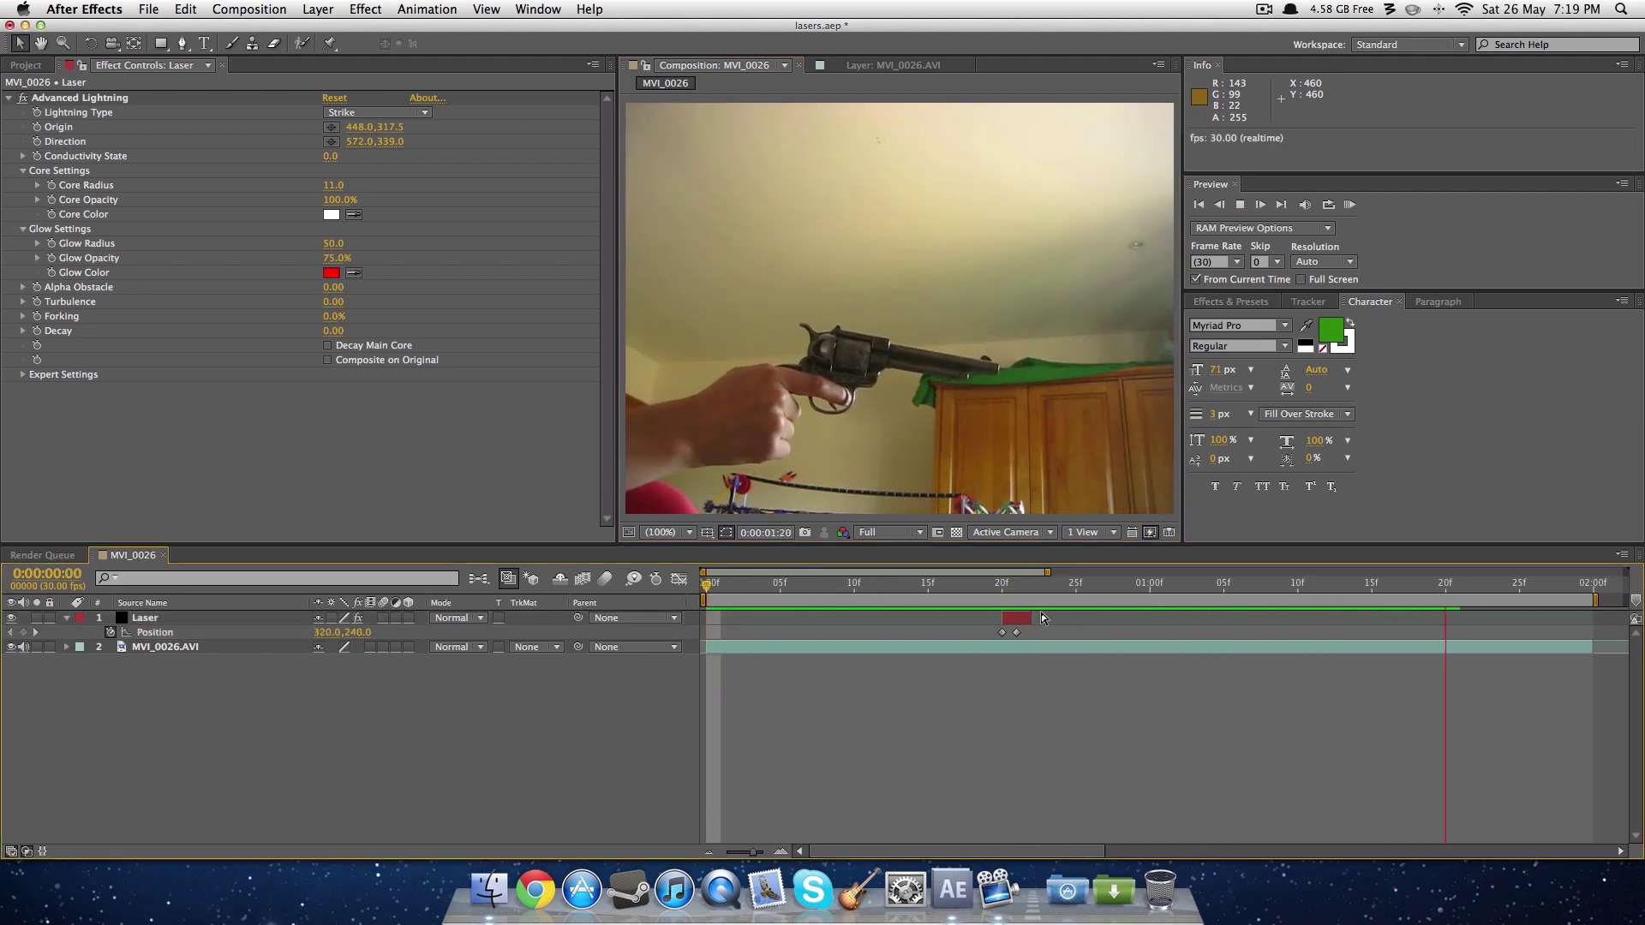
{"action": "left_click", "coordinate": [1003, 588]}
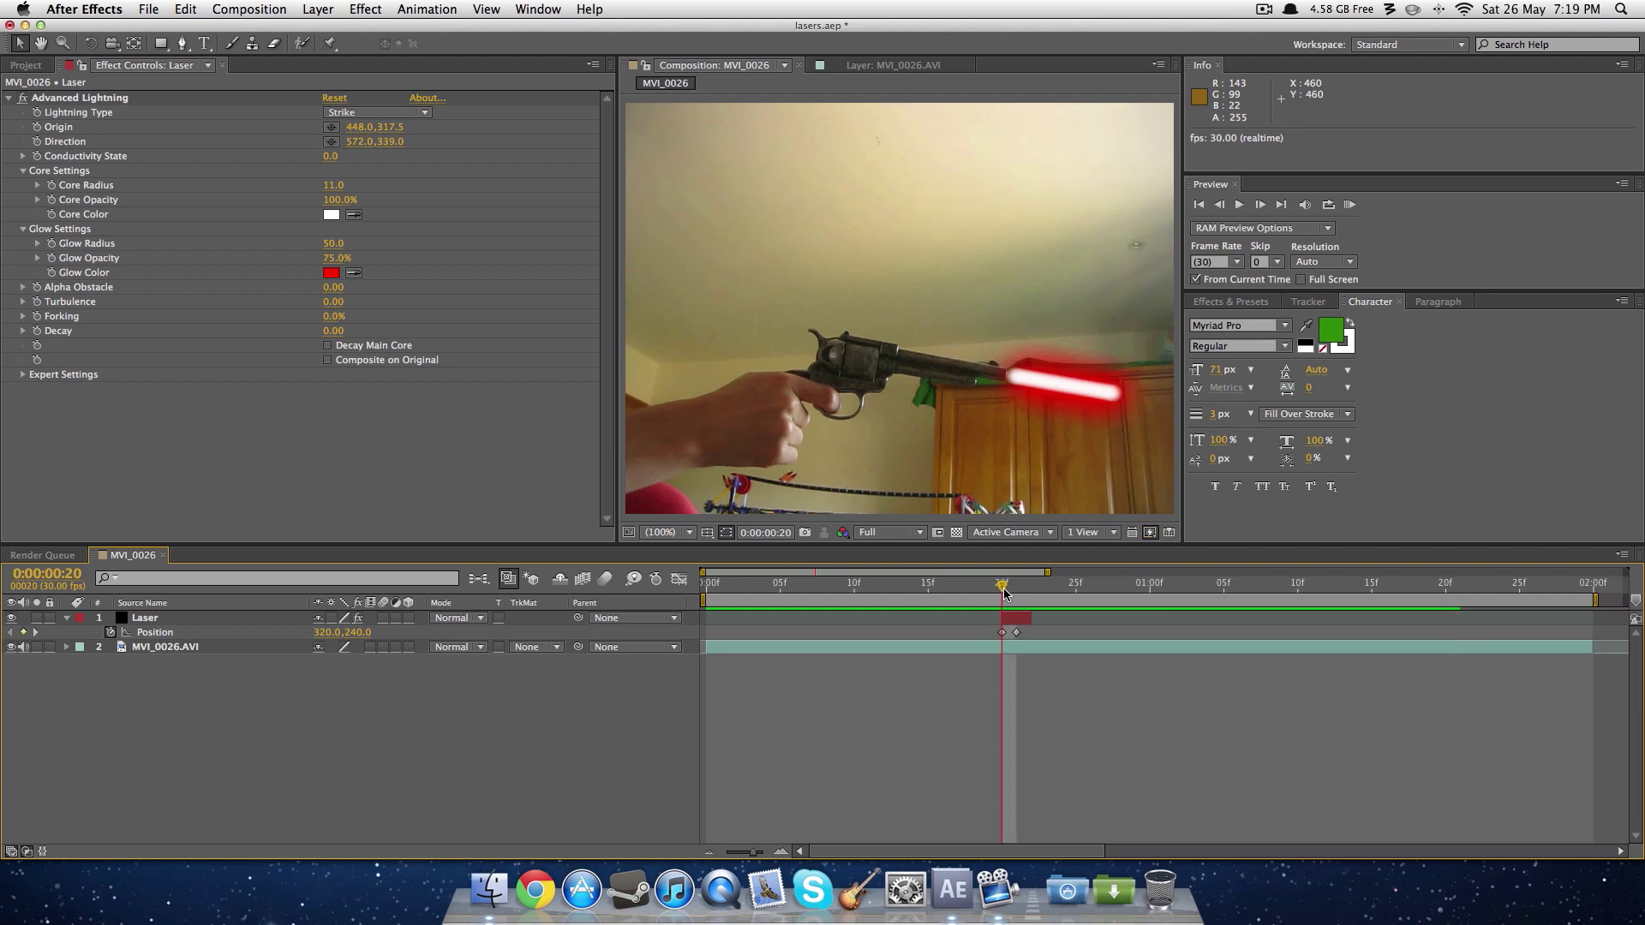